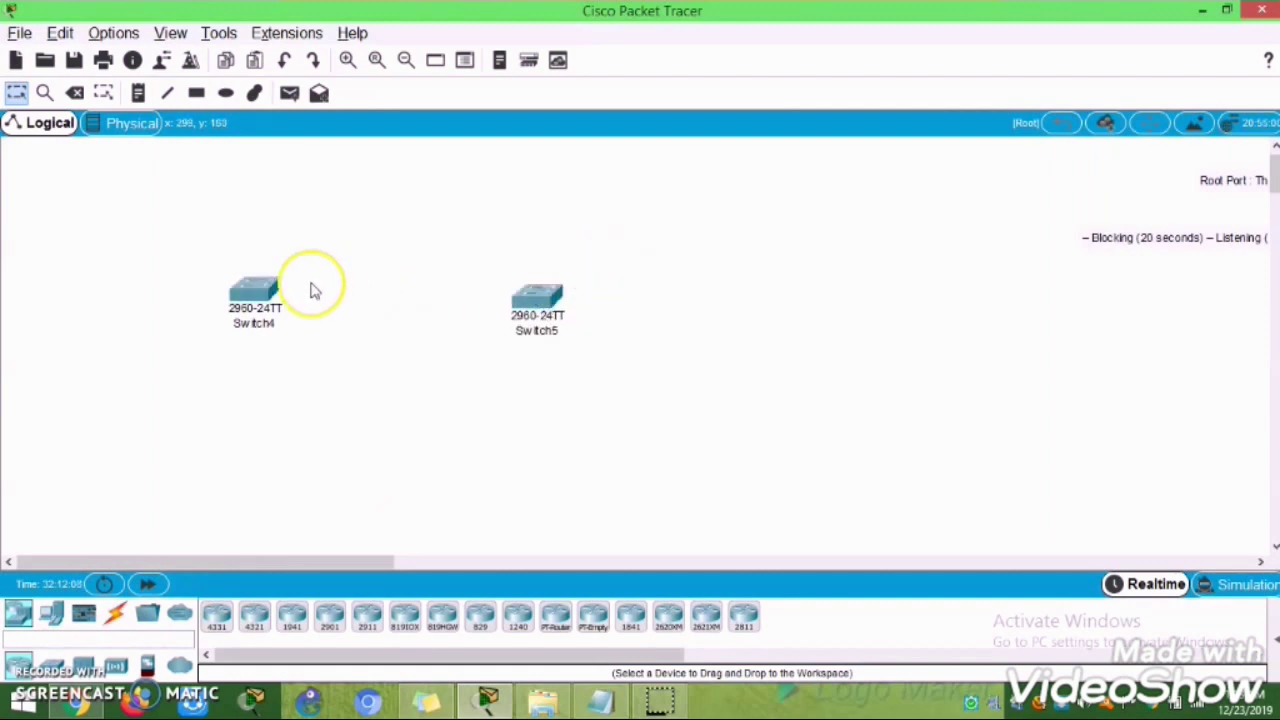
Nudge Switch4 slightly and connect it to Switch5 using the automatically chosen connection type.
{"action": "left_click_drag", "start_coordinate": [256, 290], "coordinate": [251, 297]}
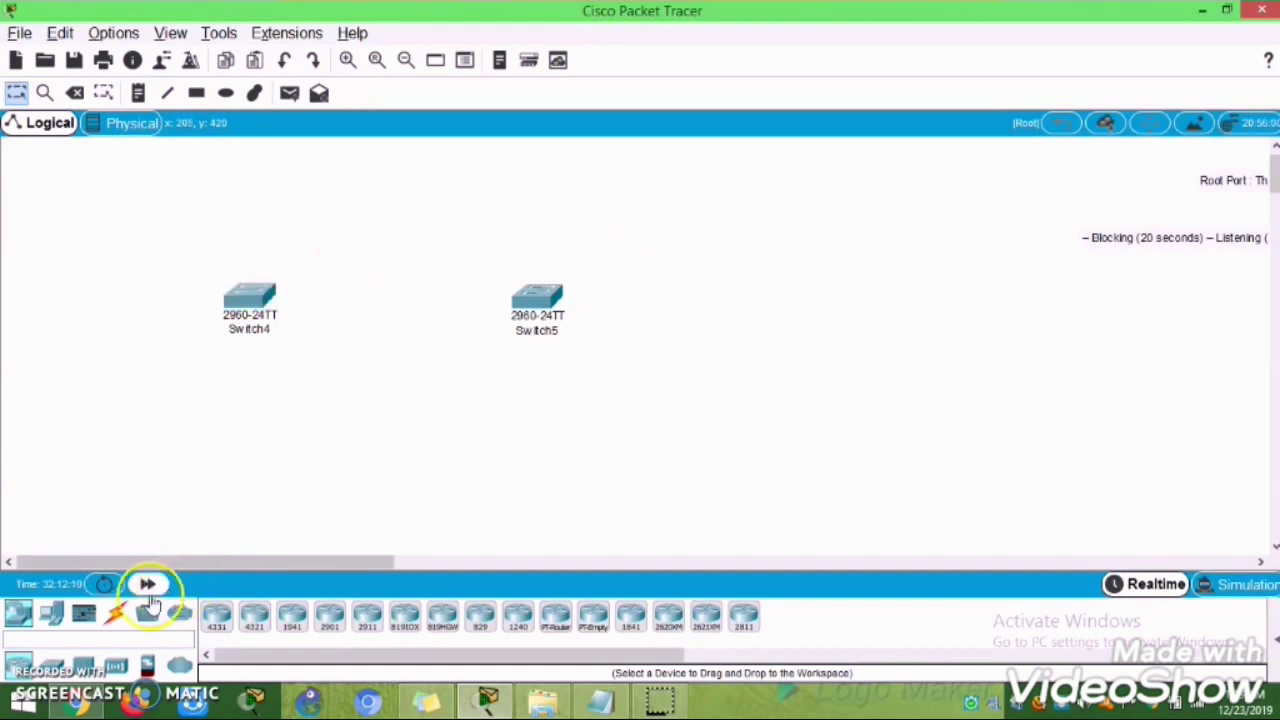
{"action": "left_click", "coordinate": [115, 613]}
{"action": "left_click", "coordinate": [216, 615]}
{"action": "left_click", "coordinate": [263, 285]}
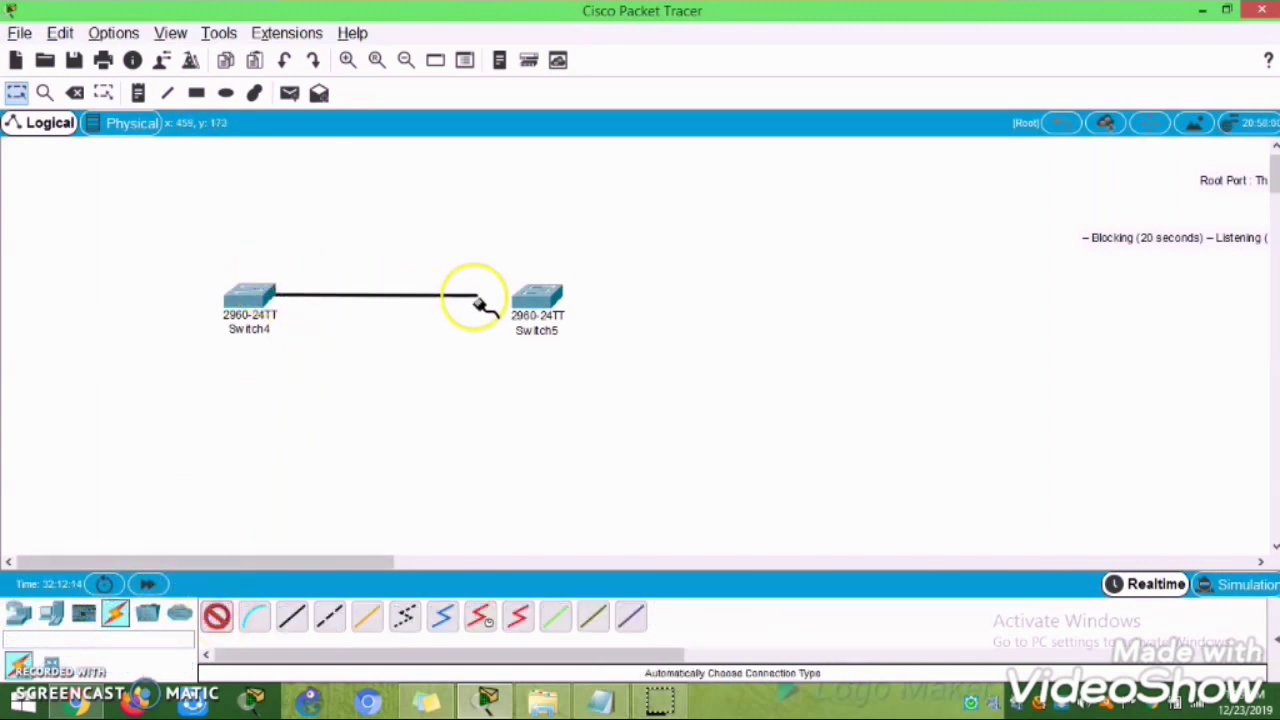
{"action": "left_click", "coordinate": [531, 294]}
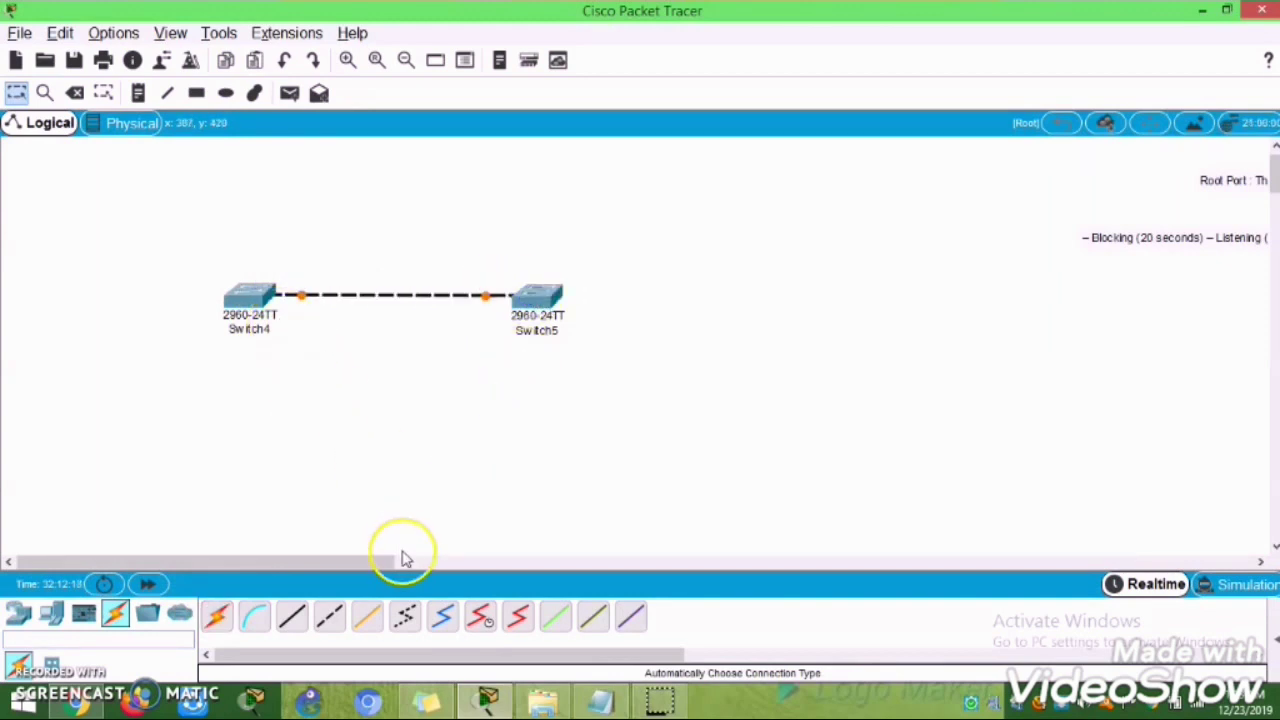
Copy the workspace note on Blocking, Listening, Learning and Forwarding into Notepad and add the line "STP 802.1 D- Loop Preventing for Layer 2".
{"action": "left_click_drag", "start_coordinate": [366, 564], "coordinate": [457, 563]}
{"action": "double_click", "coordinate": [897, 237]}
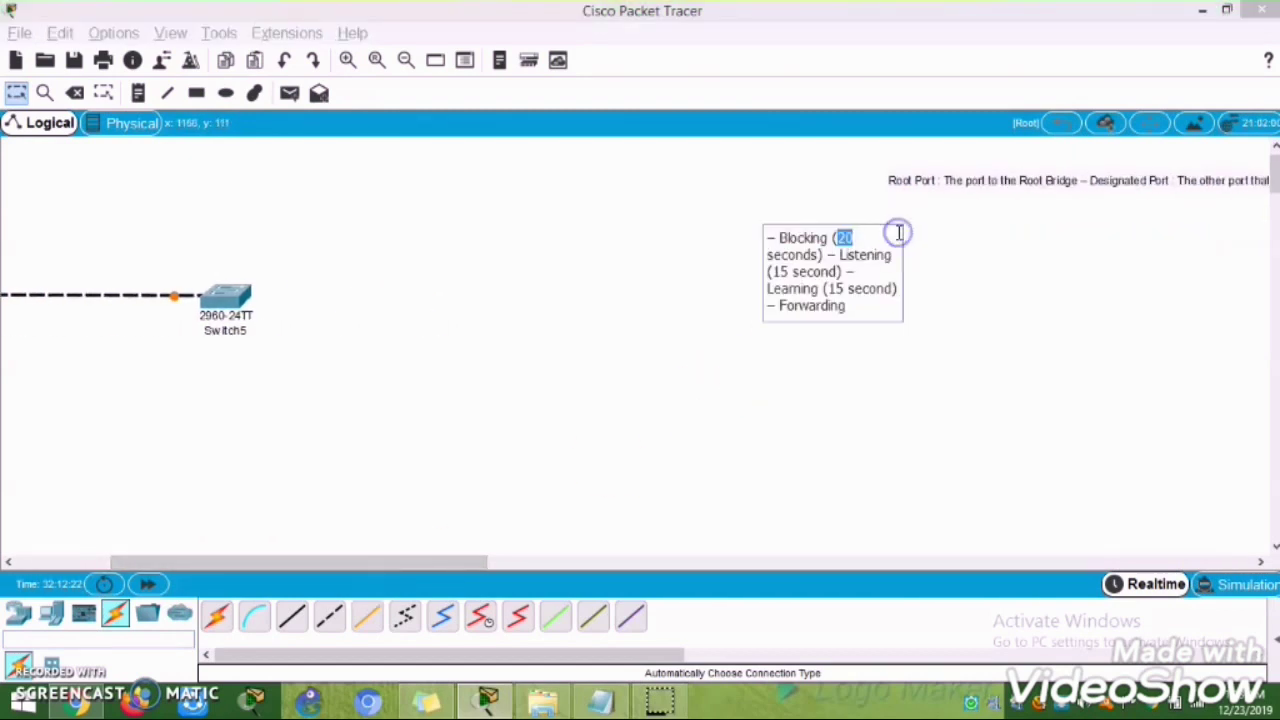
{"action": "left_click", "coordinate": [771, 239]}
{"action": "left_click_drag", "start_coordinate": [858, 314], "coordinate": [801, 245]}
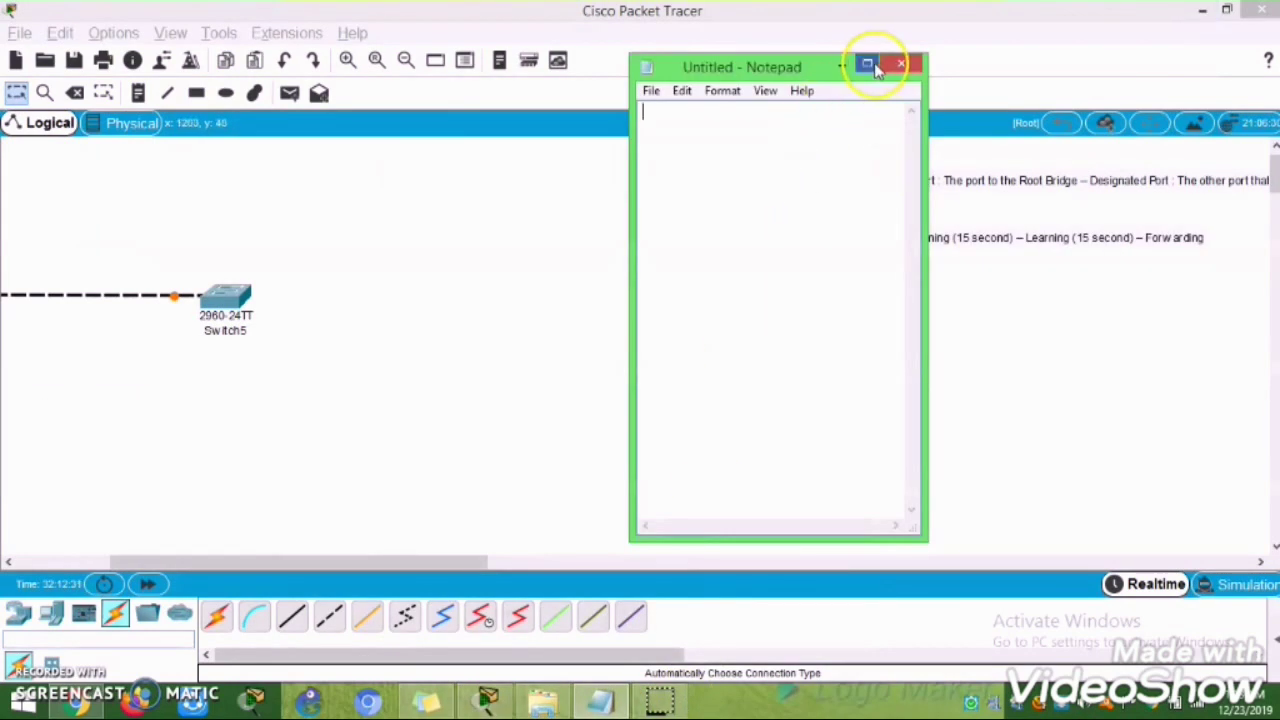
{"action": "left_click", "coordinate": [868, 66]}
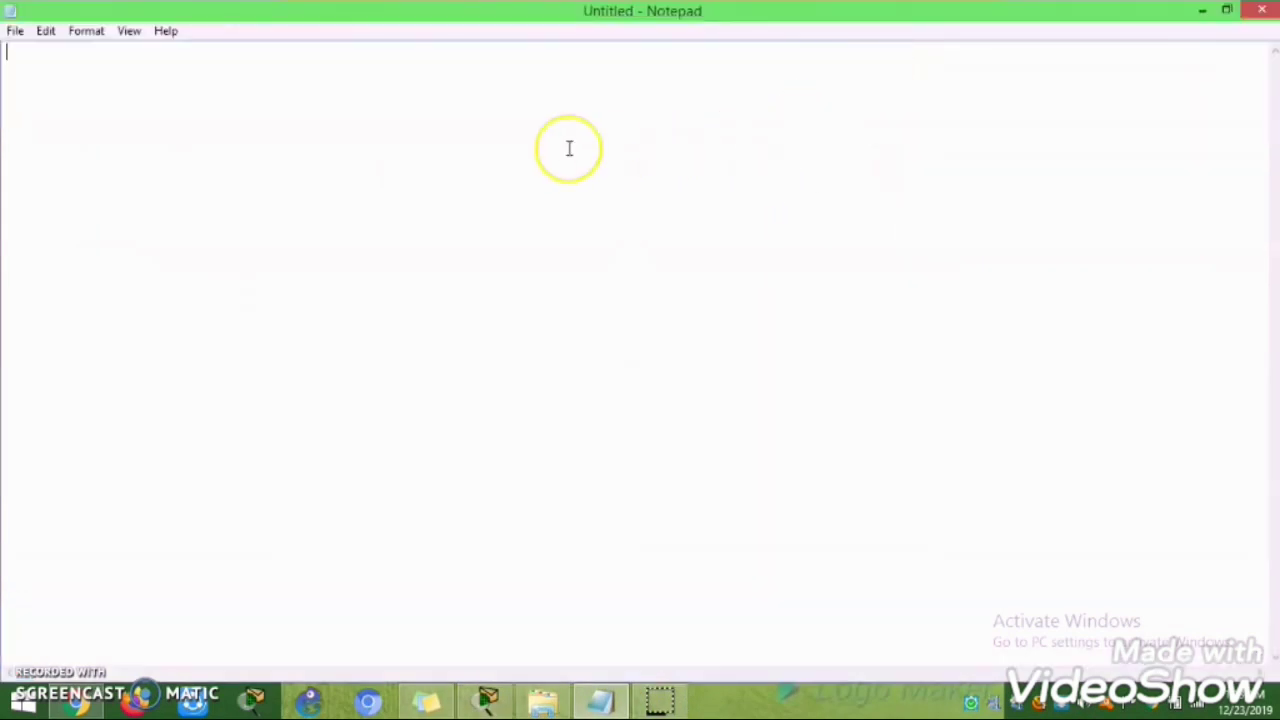
{"action": "type", "text": "- Blocking (20 seconds) - Listening (15 second) - Learning (15 second) - Forwarding"}
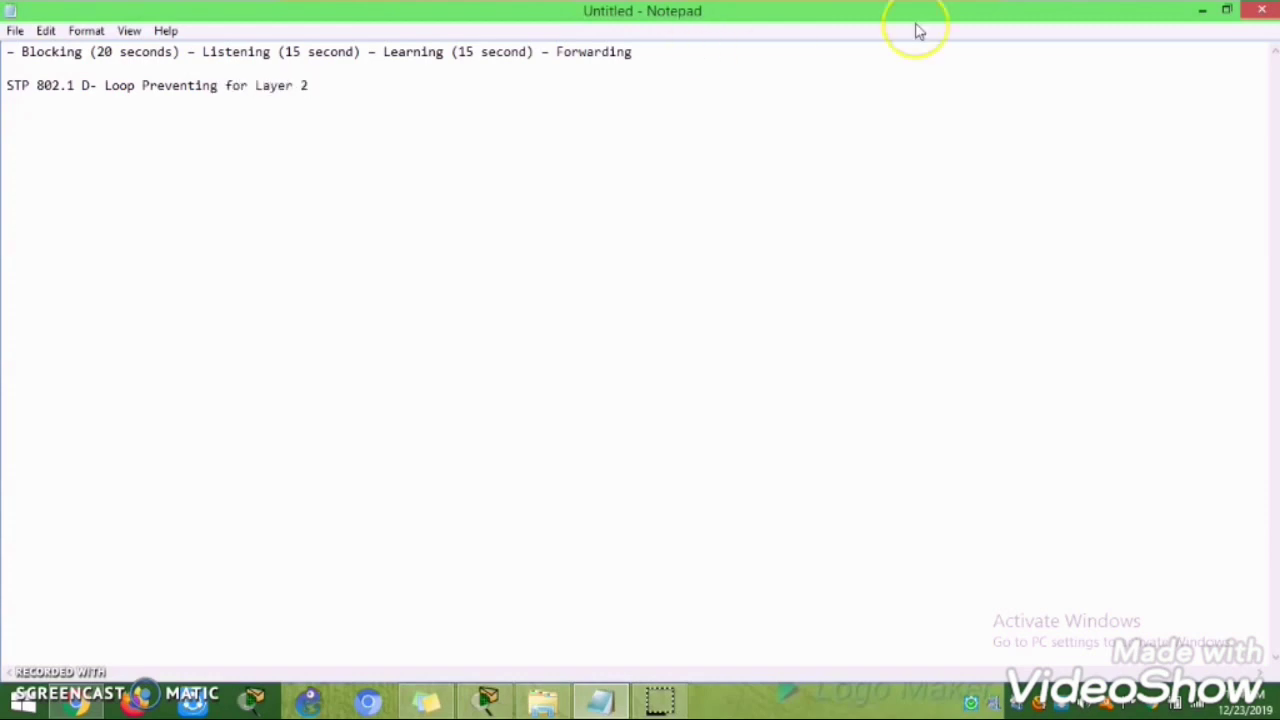
{"action": "left_click", "coordinate": [1202, 10]}
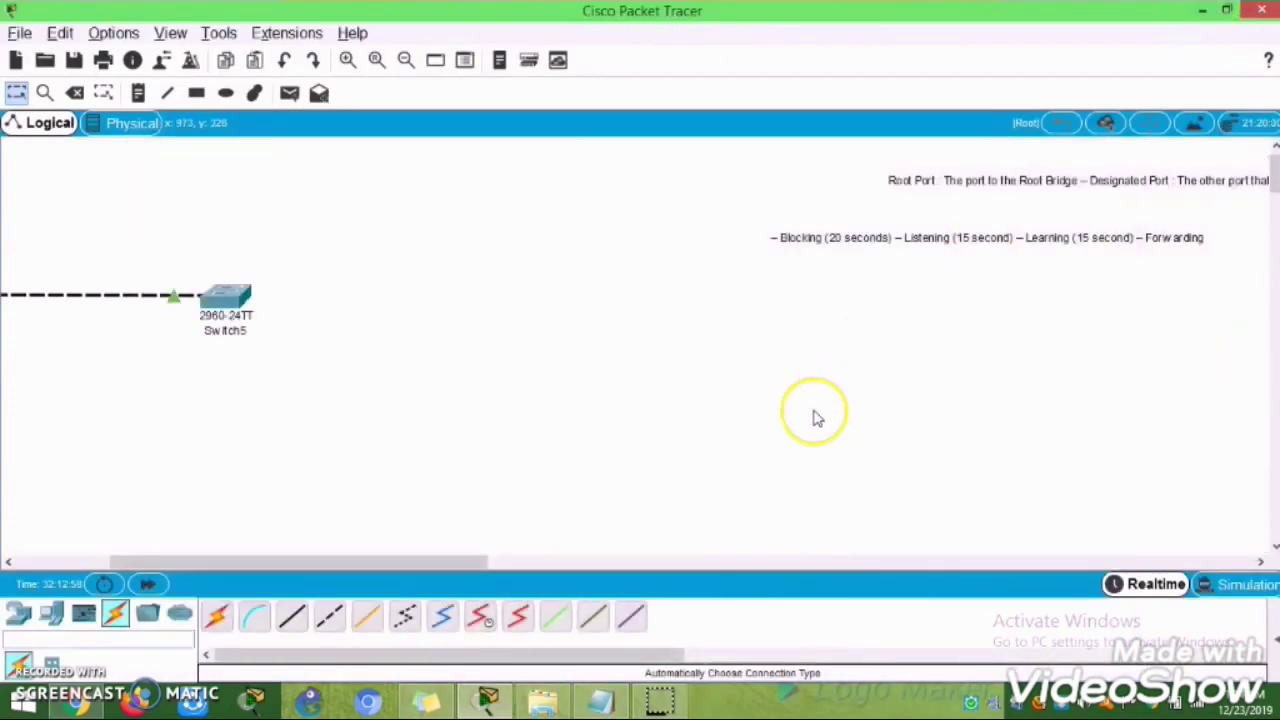
Return to the two switches and open Switch4's command line interface in a maximized window.
{"action": "left_click_drag", "start_coordinate": [490, 563], "coordinate": [396, 563]}
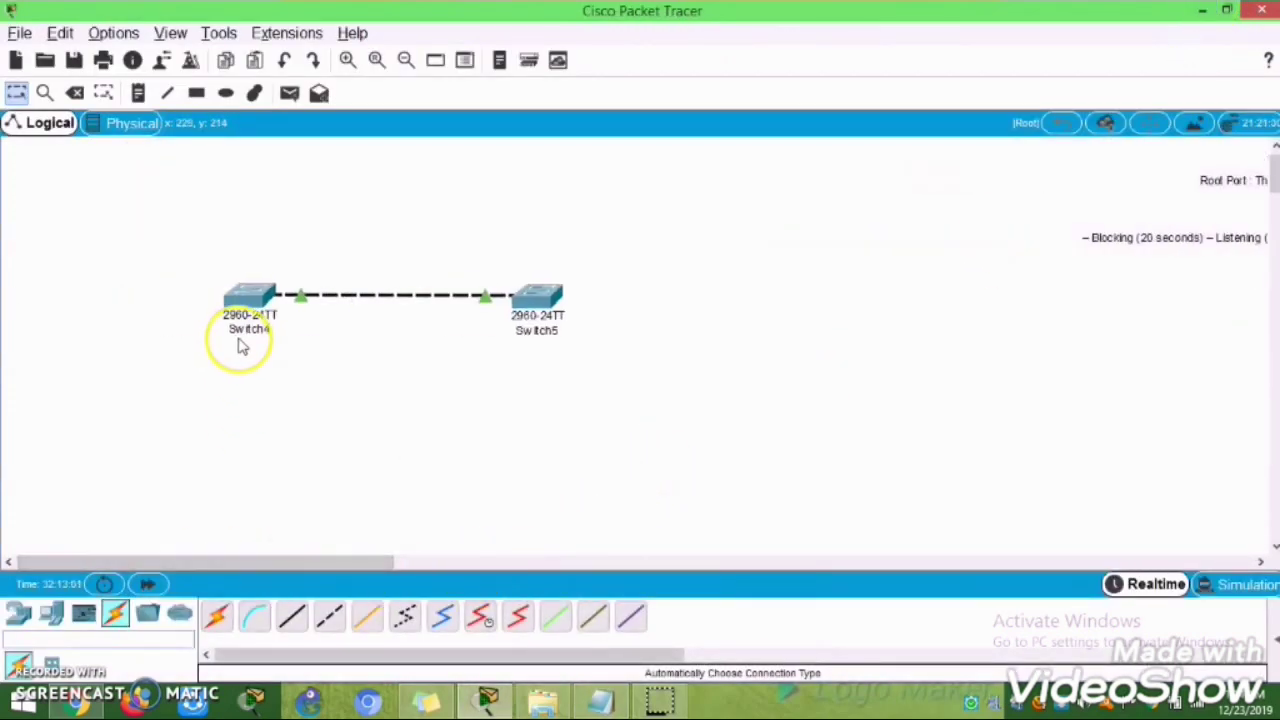
{"action": "left_click", "coordinate": [257, 300]}
{"action": "left_click", "coordinate": [258, 298]}
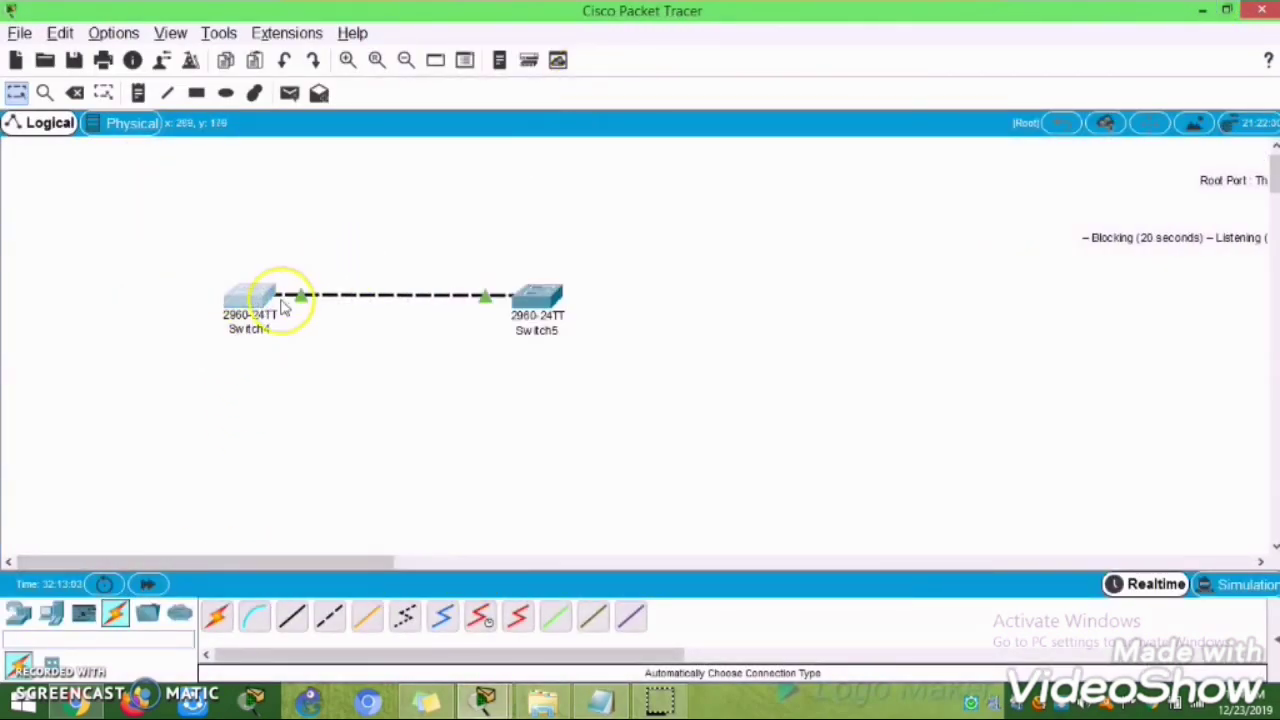
{"action": "left_click", "coordinate": [248, 296]}
{"action": "left_click", "coordinate": [522, 122]}
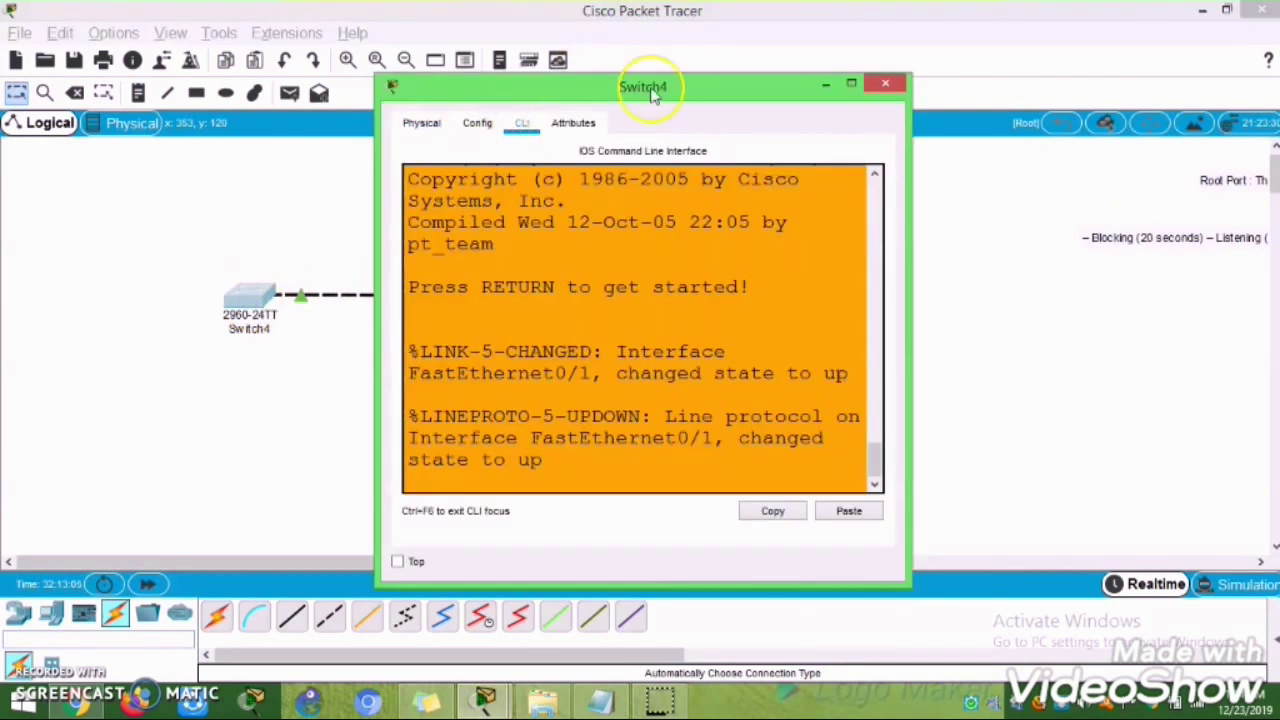
{"action": "left_click", "coordinate": [849, 80]}
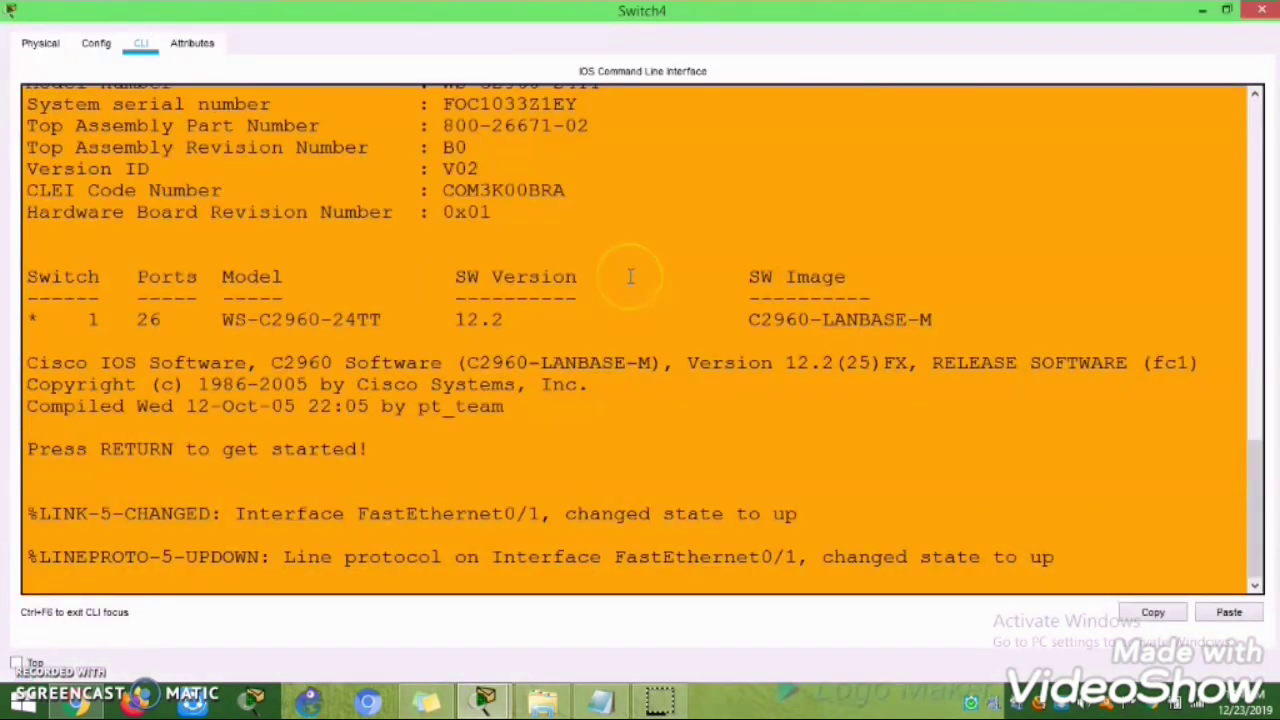
Enter privileged mode with en on Switch4 and go into global configuration mode with conf t.
{"action": "left_click", "coordinate": [90, 515]}
{"action": "key", "text": "Return"}
{"action": "key", "text": "Return"}
{"action": "key", "text": "Return"}
{"action": "type", "text": "en"}
{"action": "key", "text": "Return"}
{"action": "key", "text": "Return"}
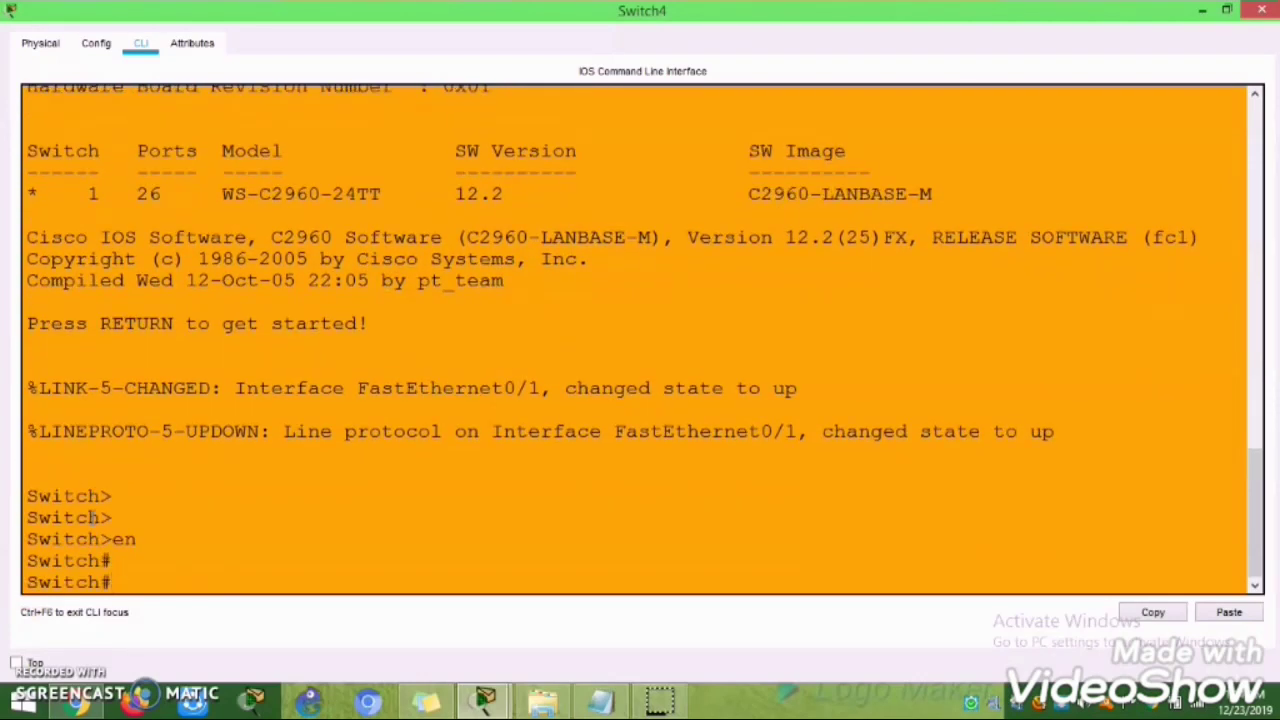
{"action": "key", "text": "Return"}
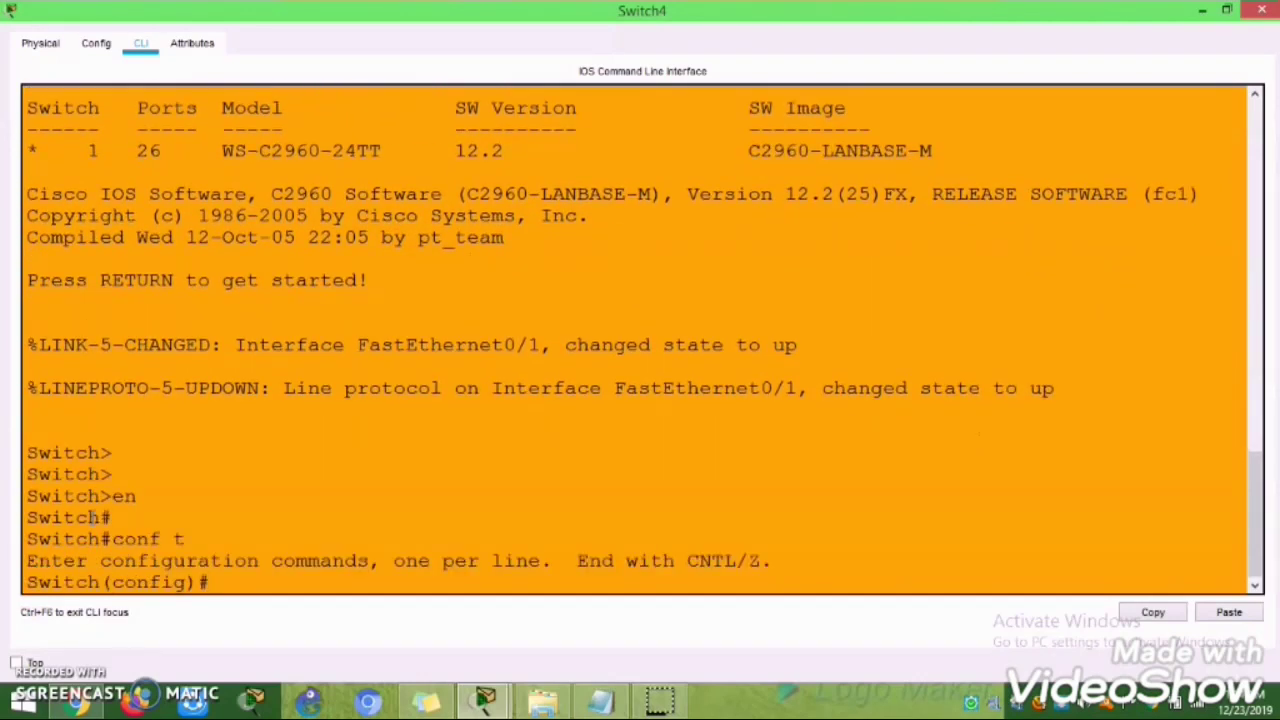
Set Switch4's hostname to SW1 and exit global configuration mode.
{"action": "type", "text": "hos"}
{"action": "key", "text": "Tab"}
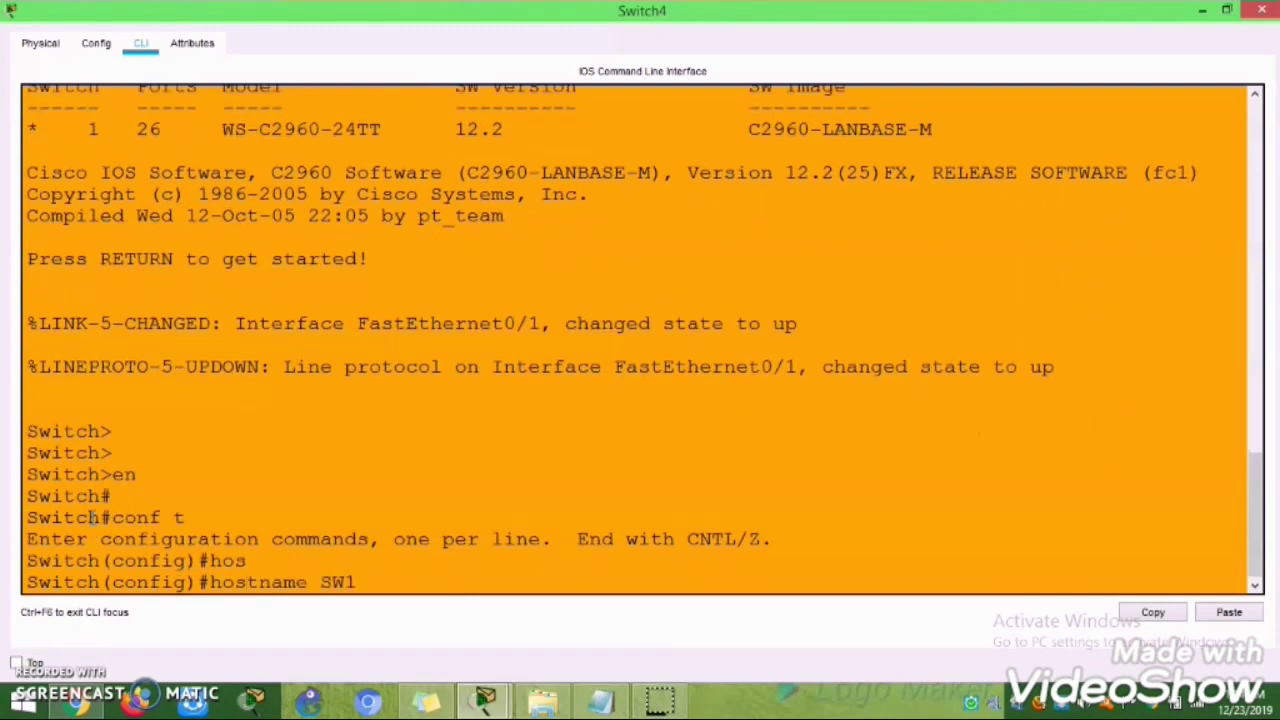
{"action": "type", "text": "SW1"}
{"action": "key", "text": "Return"}
{"action": "key", "text": "Return"}
{"action": "key", "text": "Return"}
{"action": "type", "text": "exit"}
{"action": "key", "text": "Return"}
{"action": "key", "text": "Return"}
{"action": "key", "text": "Return"}
{"action": "key", "text": "Return"}
{"action": "key", "text": "Return"}
Display SW1's spanning-tree information with the sh spanning-tree command.
{"action": "type", "text": "sh"}
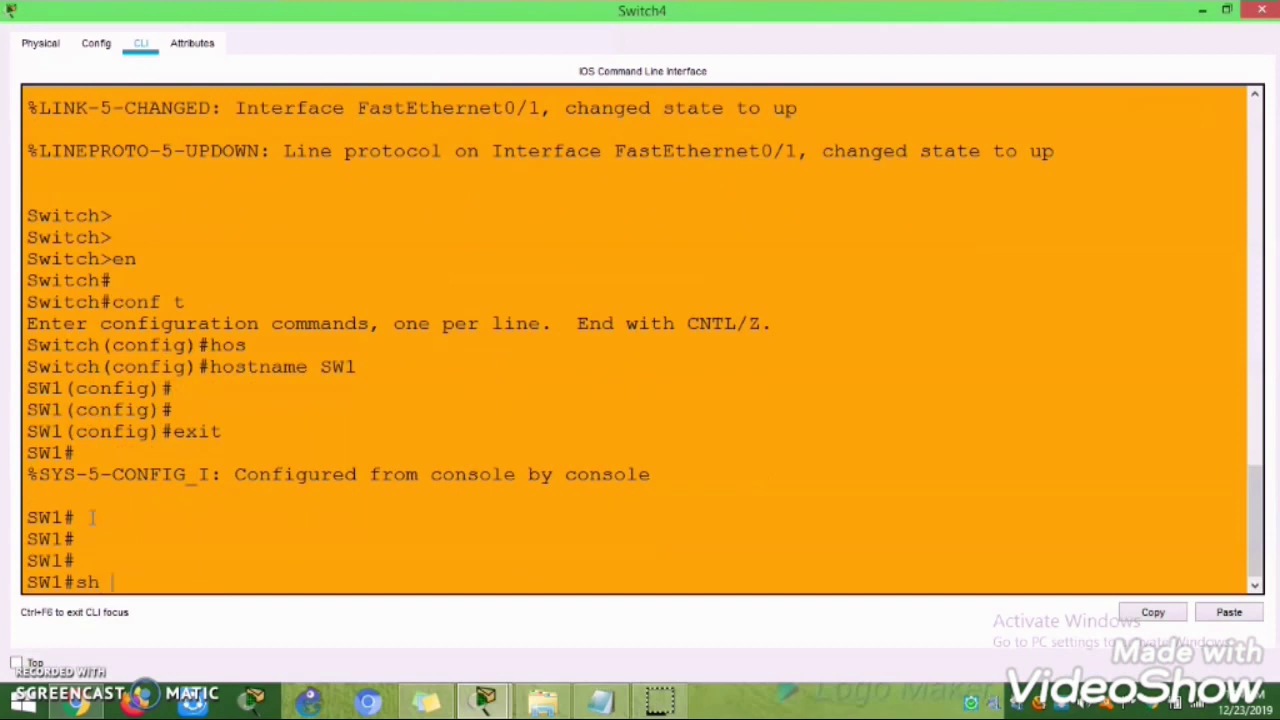
{"action": "type", "text": " span"}
{"action": "key", "text": "Tab"}
{"action": "key", "text": "Return"}
{"action": "key", "text": "Return"}
{"action": "key", "text": "Return"}
{"action": "key", "text": "Return"}
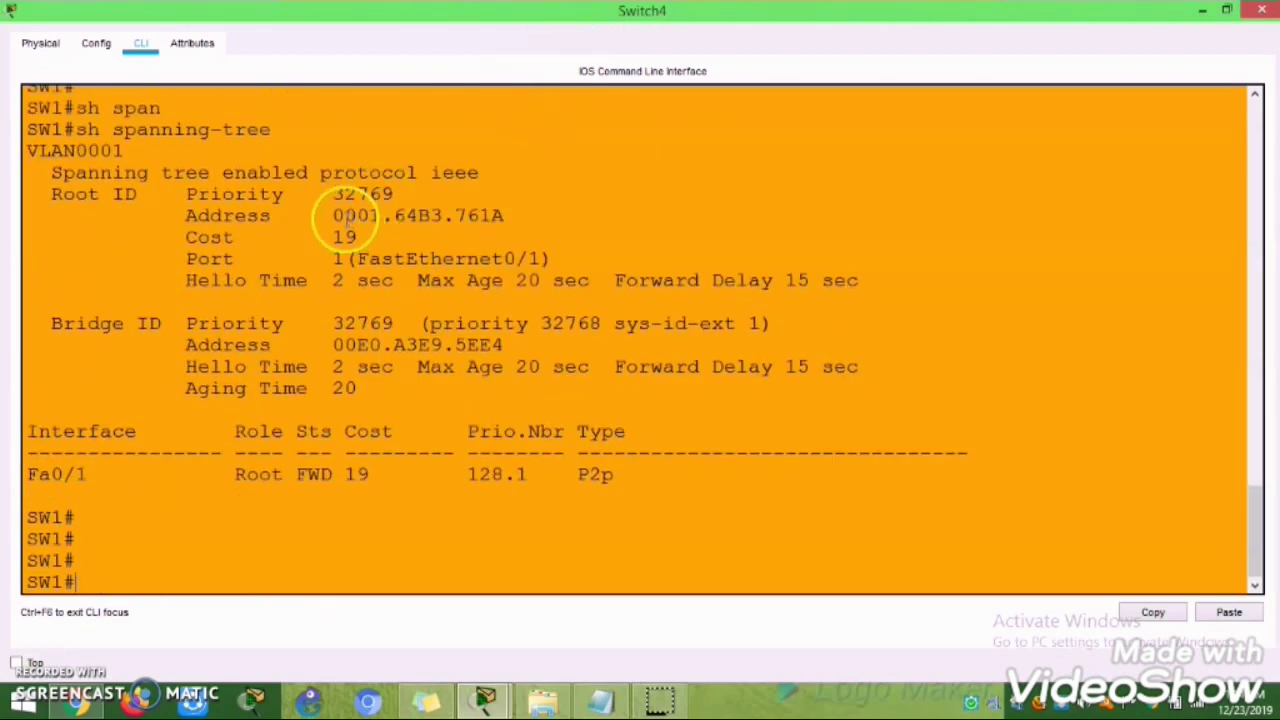
Examine the Root ID, Bridge ID, priority, address, timers and interface role in SW1's spanning-tree output.
{"action": "left_click_drag", "start_coordinate": [334, 216], "coordinate": [505, 215]}
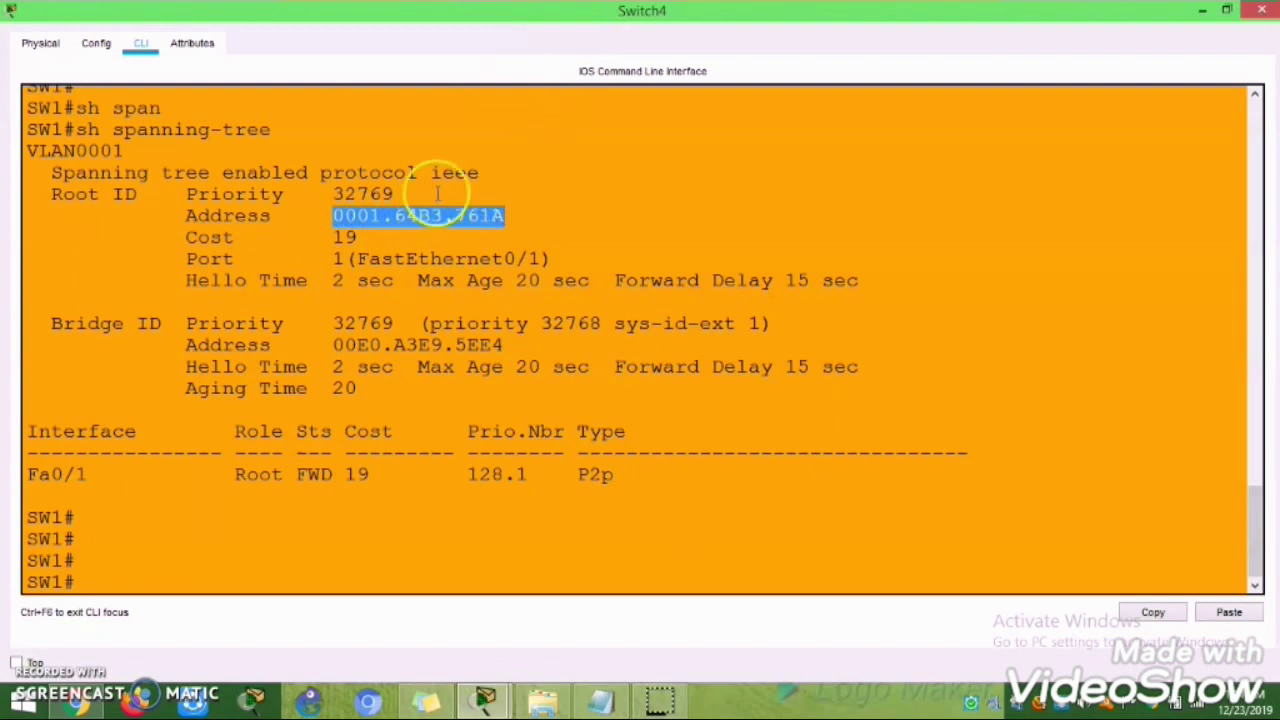
{"action": "left_click_drag", "start_coordinate": [333, 194], "coordinate": [398, 198]}
{"action": "left_click_drag", "start_coordinate": [38, 323], "coordinate": [157, 316]}
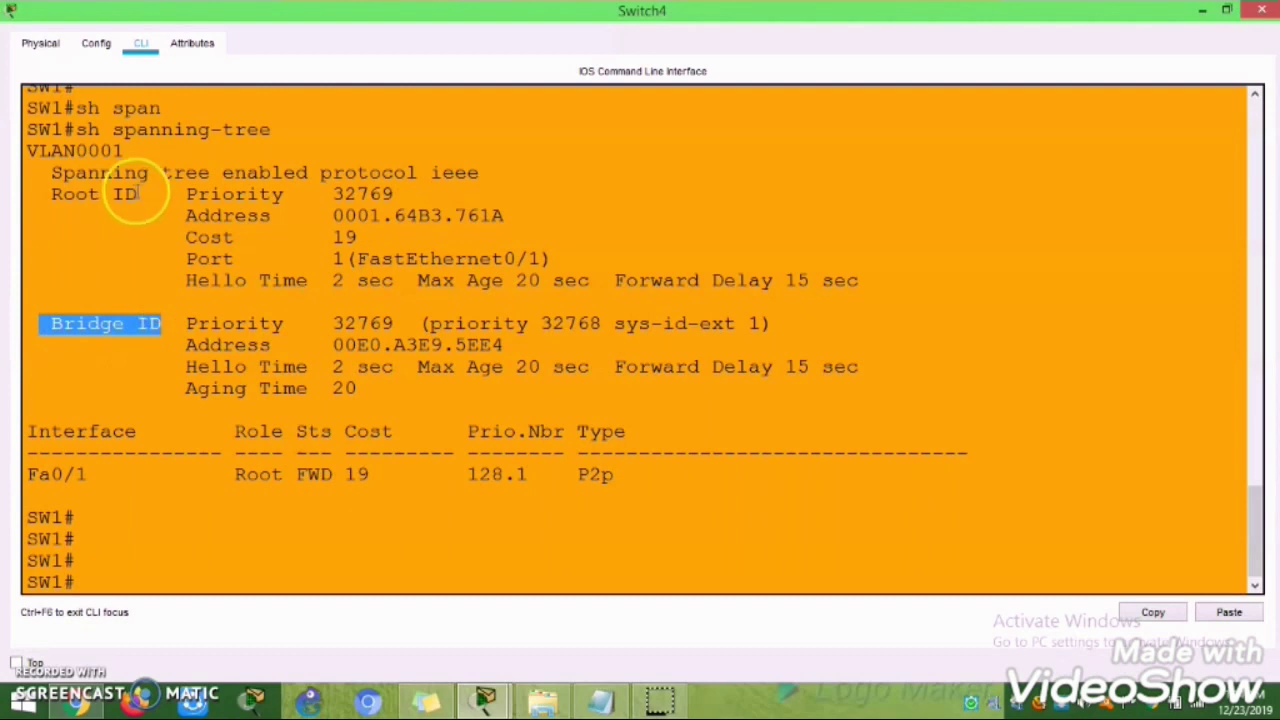
{"action": "left_click_drag", "start_coordinate": [137, 194], "coordinate": [59, 194]}
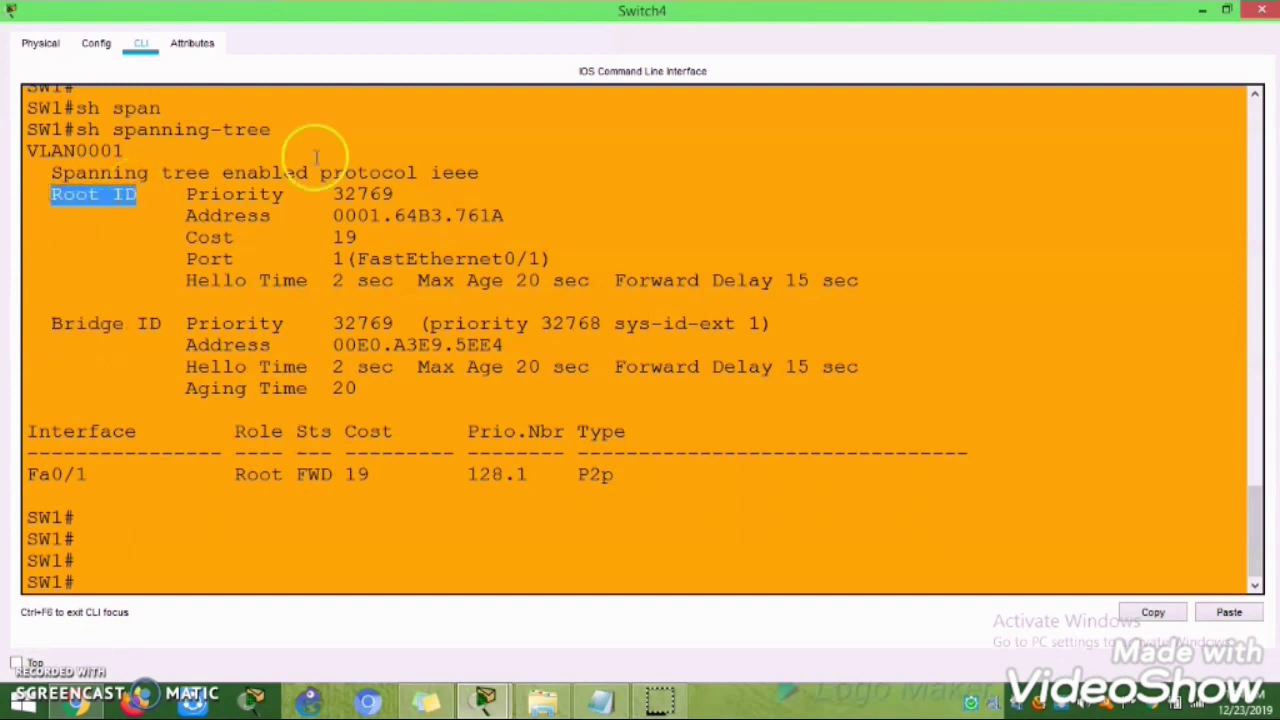
{"action": "left_click_drag", "start_coordinate": [186, 323], "coordinate": [428, 330]}
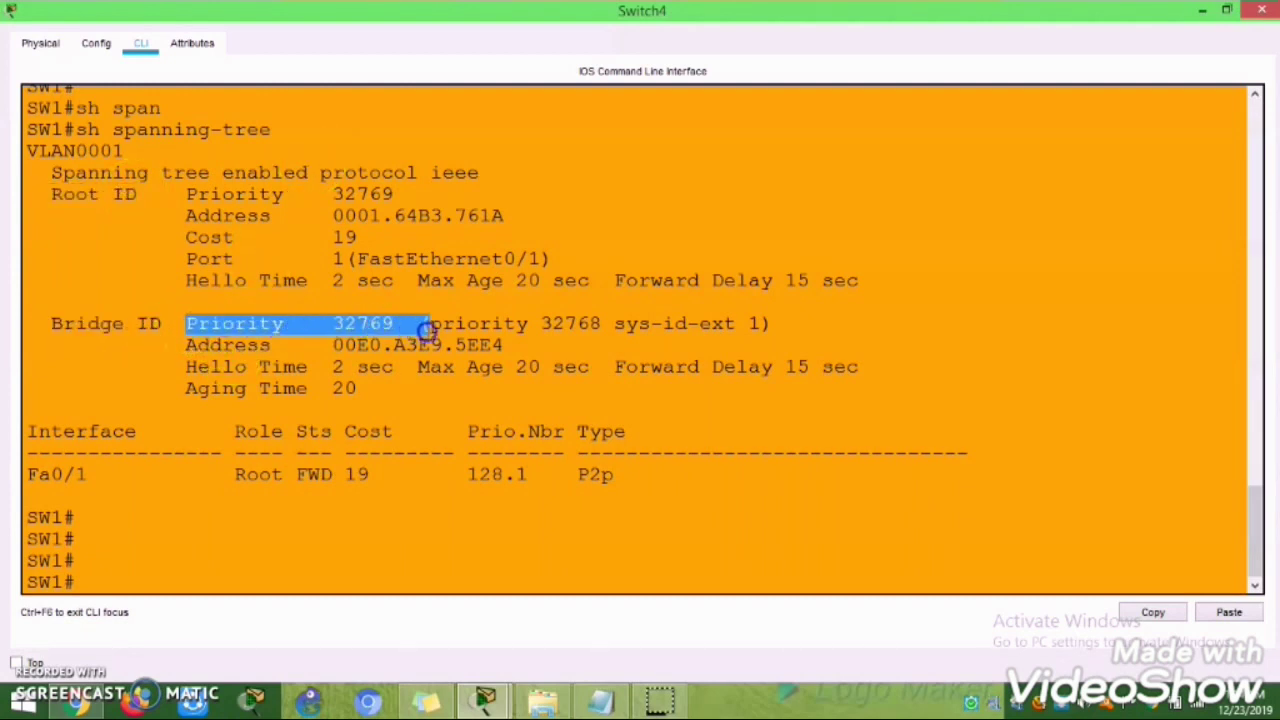
{"action": "left_click_drag", "start_coordinate": [188, 345], "coordinate": [400, 346]}
{"action": "left_click_drag", "start_coordinate": [228, 474], "coordinate": [334, 474]}
{"action": "left_click_drag", "start_coordinate": [616, 474], "coordinate": [161, 438]}
{"action": "left_click", "coordinate": [251, 331]}
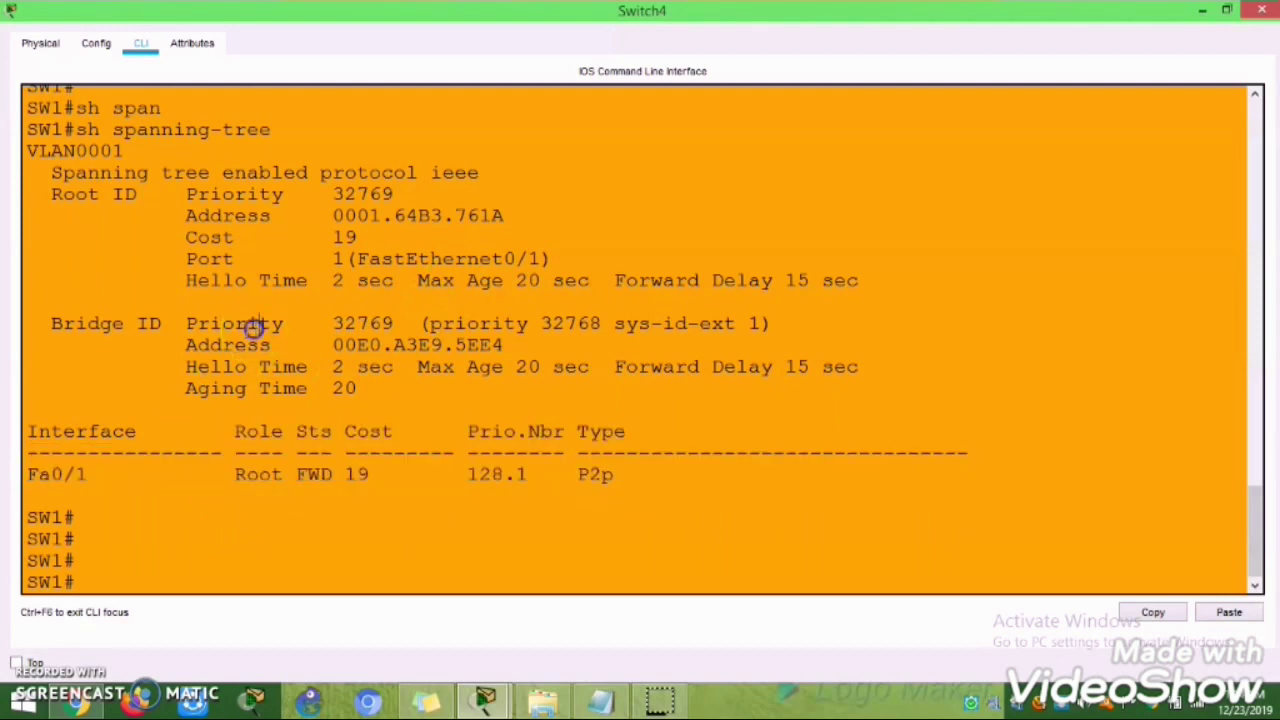
{"action": "left_click_drag", "start_coordinate": [185, 367], "coordinate": [838, 363]}
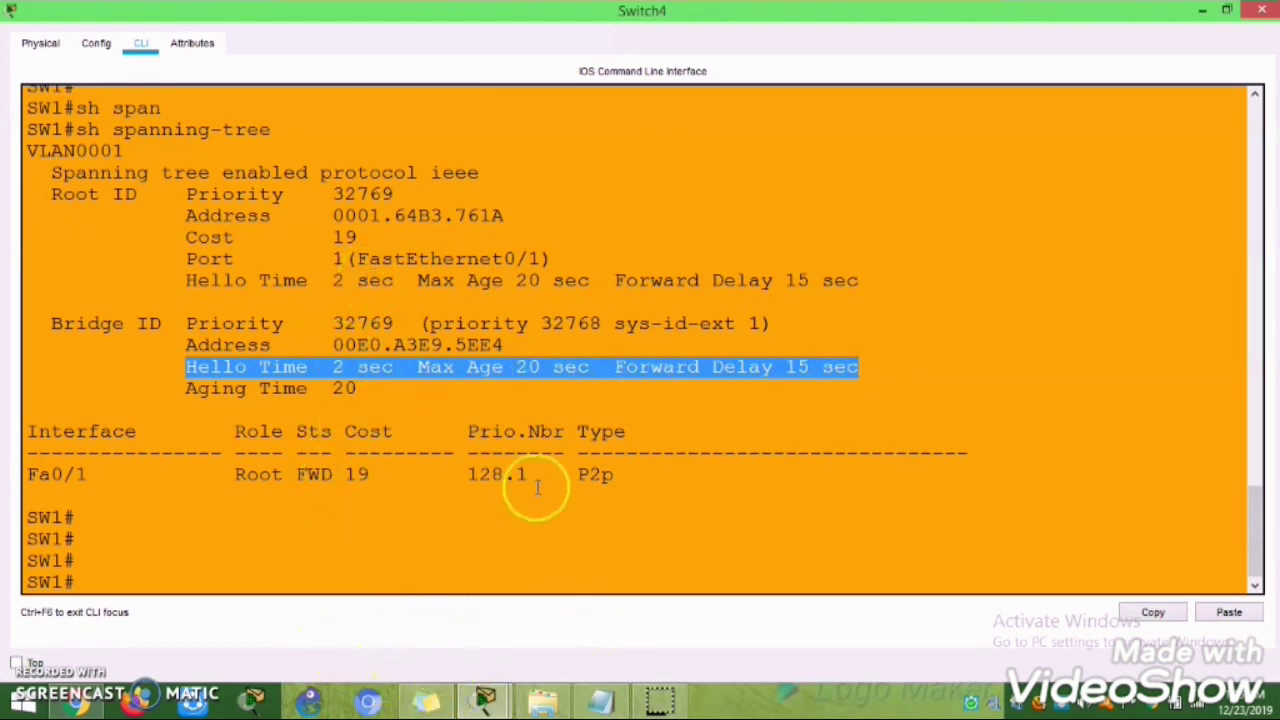
Switch back to the topology and open Switch5's command line interface in a maximized window.
{"action": "left_click", "coordinate": [490, 700]}
{"action": "left_click", "coordinate": [400, 605]}
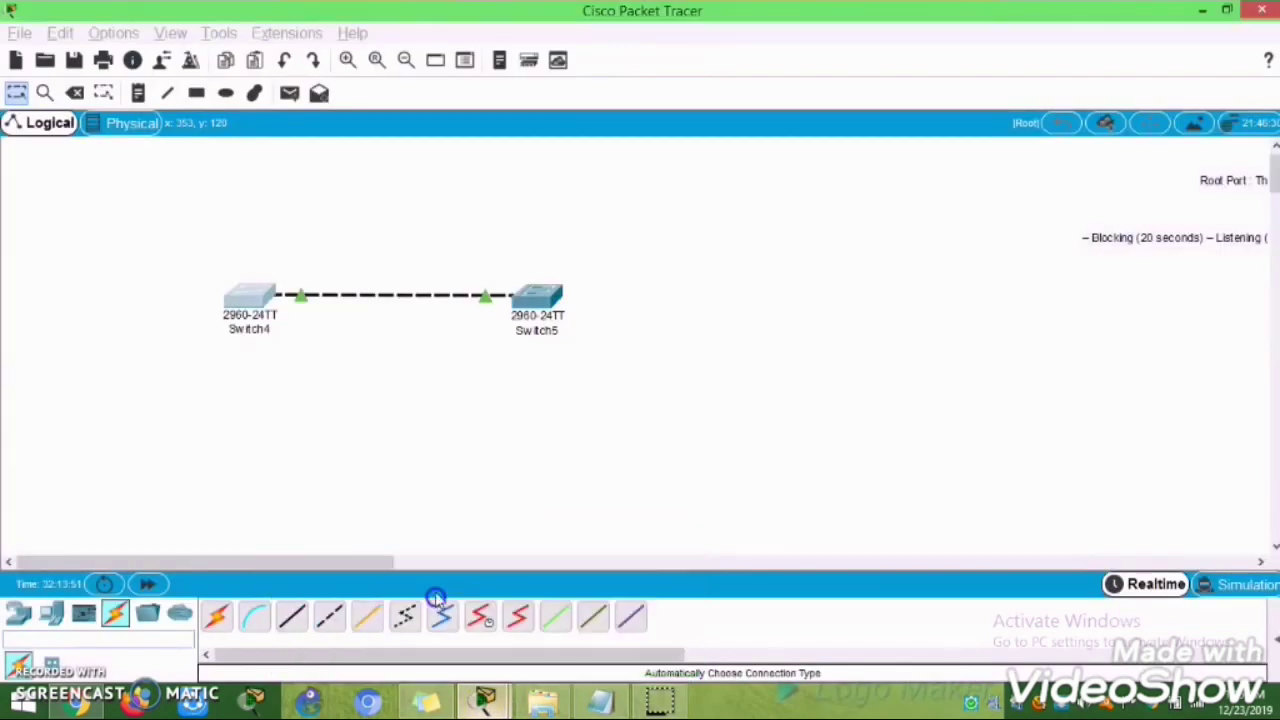
{"action": "left_click", "coordinate": [537, 297]}
{"action": "left_click", "coordinate": [522, 122]}
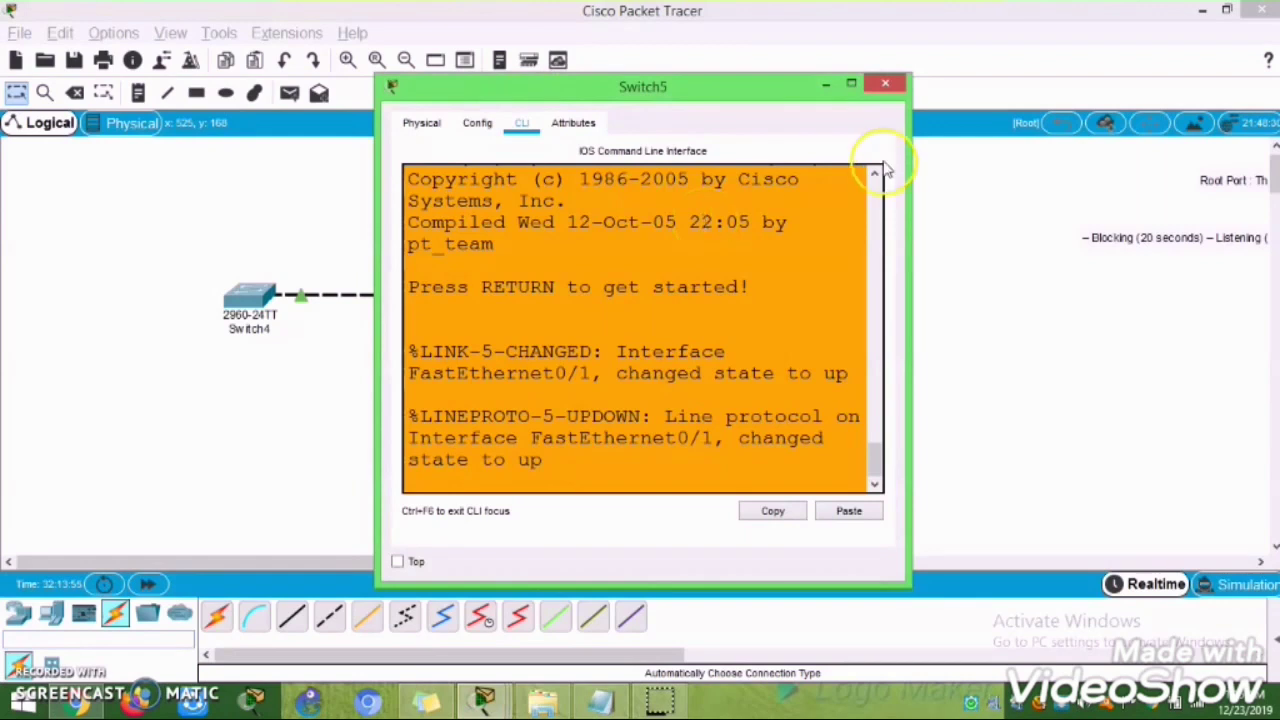
{"action": "left_click", "coordinate": [851, 84]}
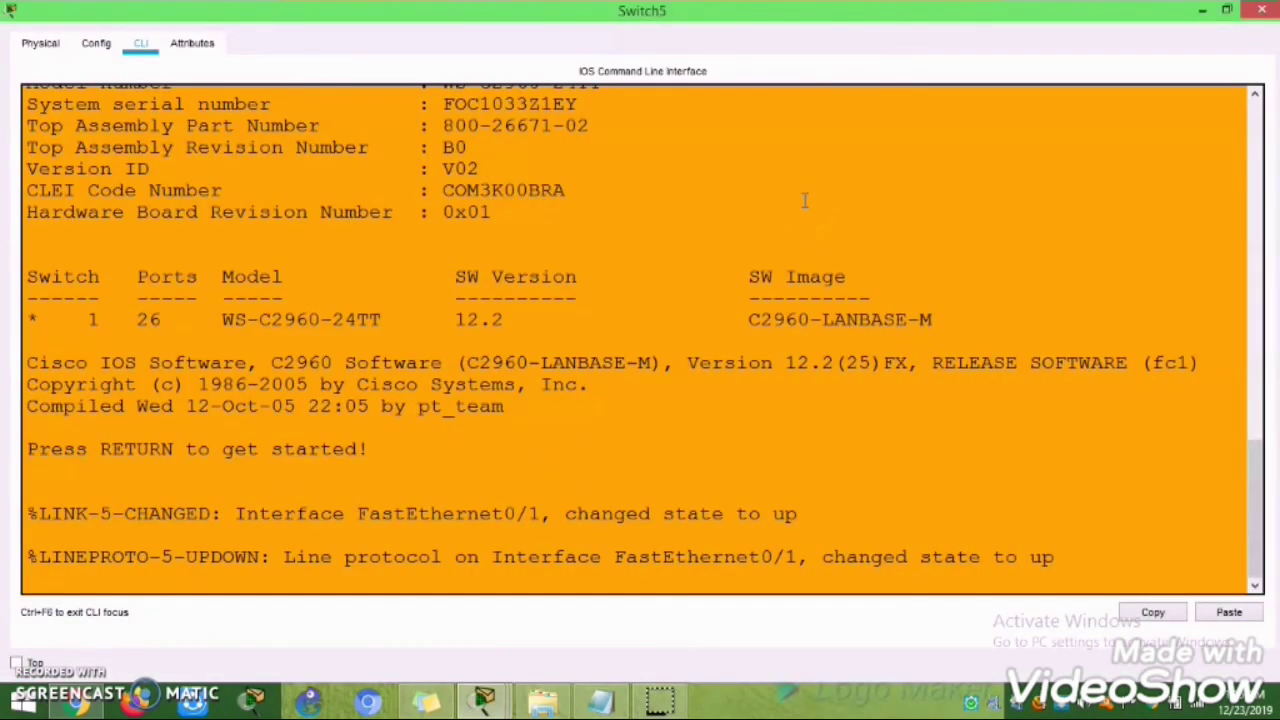
Enter privileged mode with en on Switch5 and go into global configuration mode with conf t.
{"action": "left_click", "coordinate": [605, 524]}
{"action": "key", "text": "Return"}
{"action": "key", "text": "Return"}
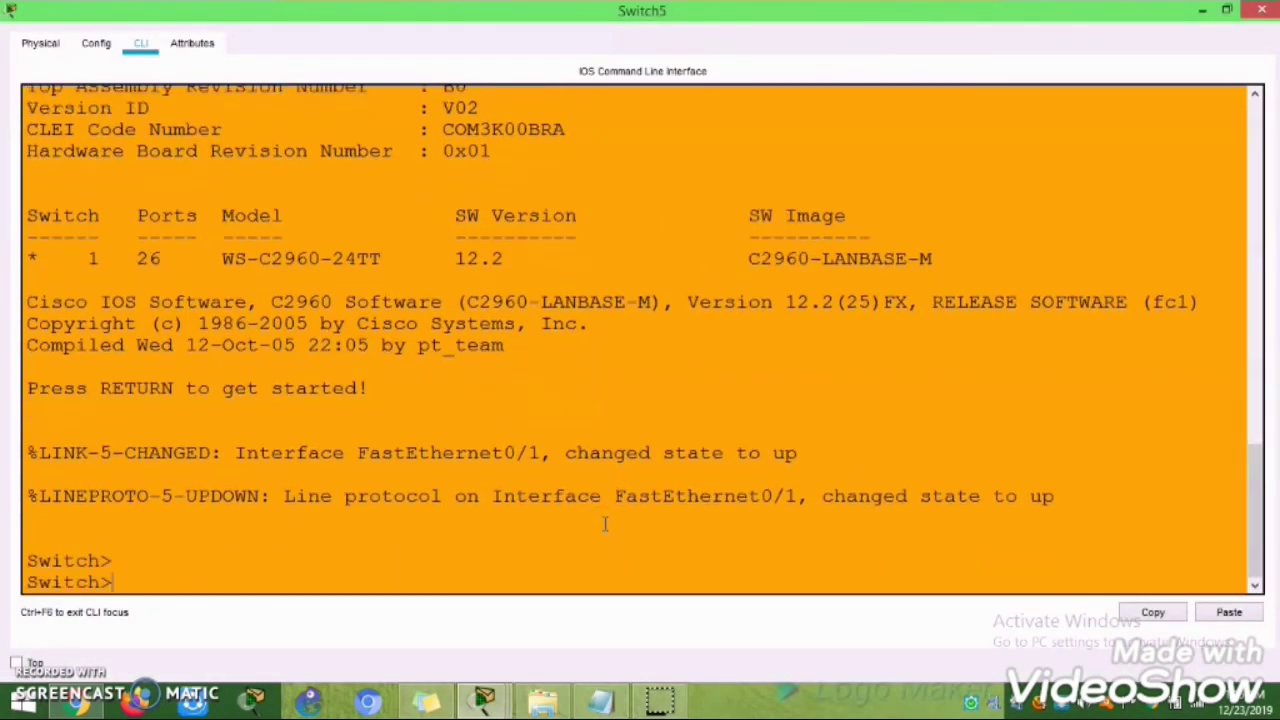
{"action": "type", "text": "en"}
{"action": "key", "text": "Return"}
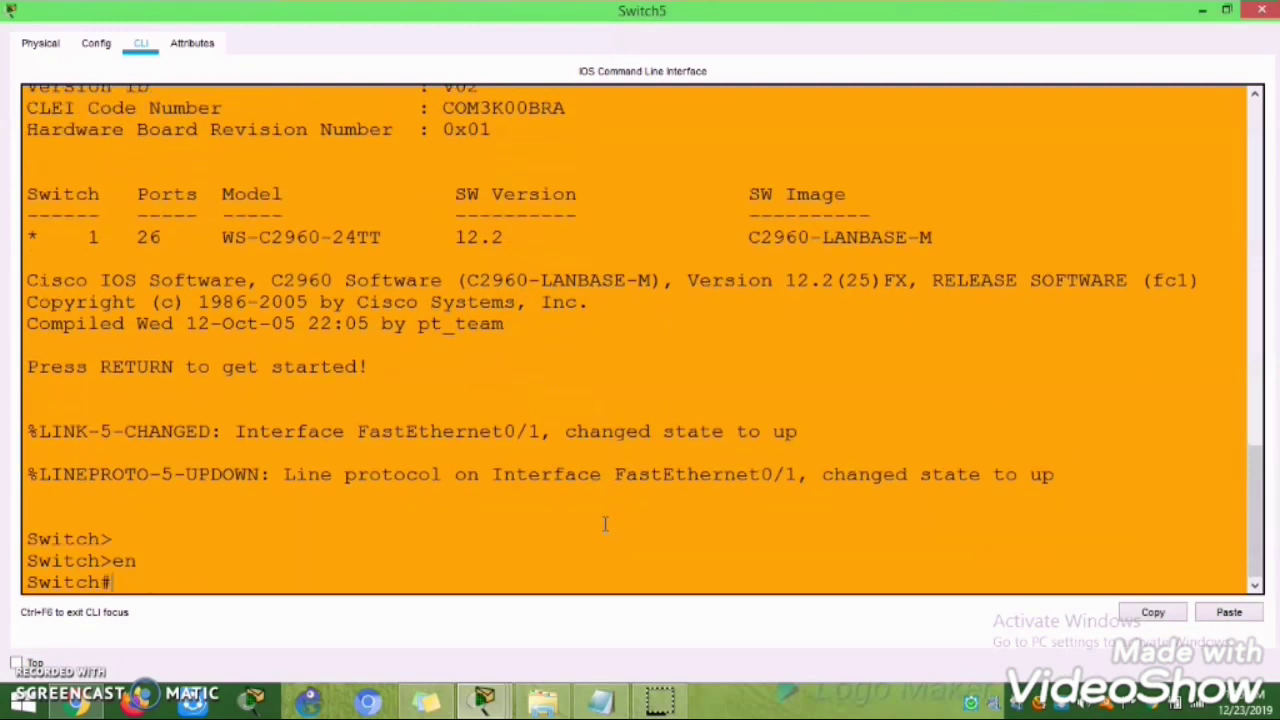
{"action": "type", "text": "conf t"}
{"action": "key", "text": "Return"}
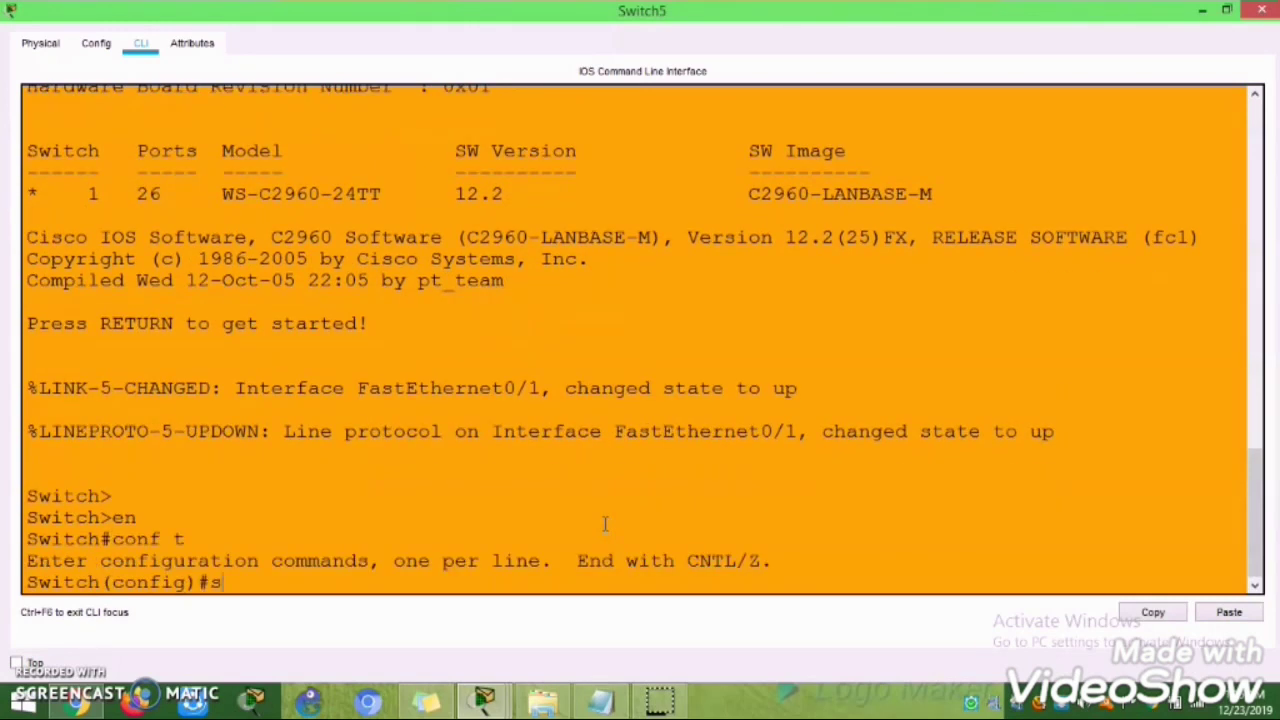
Set Switch5's hostname to Sw2 and exit global configuration mode.
{"action": "type", "text": "ho"}
{"action": "key", "text": "Tab"}
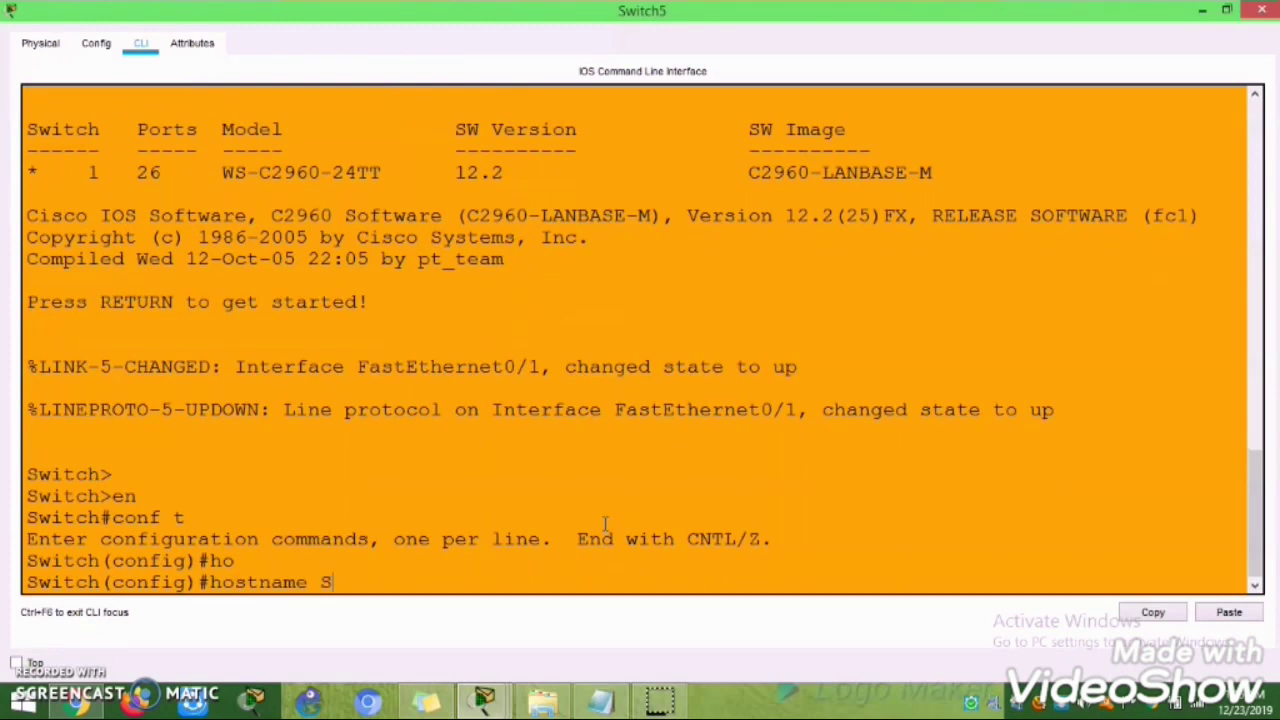
{"action": "type", "text": "Sw2"}
{"action": "key", "text": "Return"}
{"action": "key", "text": "Return"}
{"action": "key", "text": "Return"}
{"action": "key", "text": "Return"}
{"action": "key", "text": "Return"}
{"action": "type", "text": "exit"}
{"action": "key", "text": "Return"}
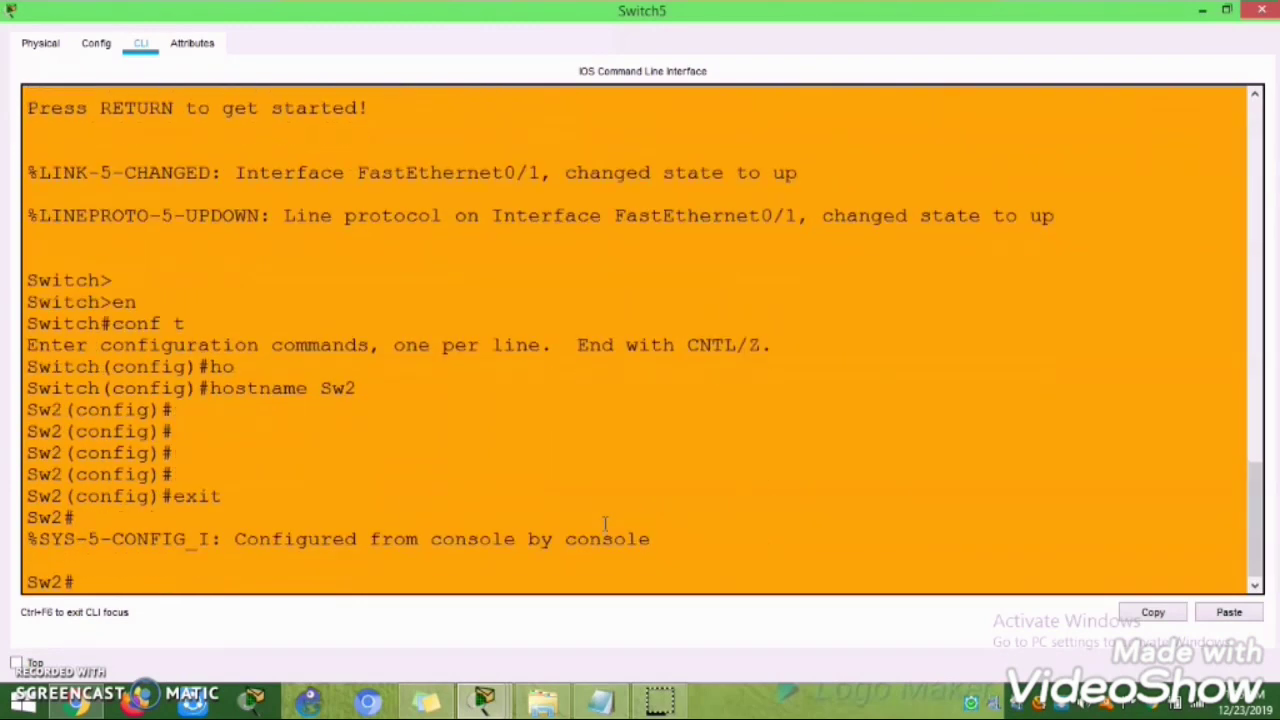
Display Sw2's spanning-tree information with sh spanning-tree and examine the root status, priority and address under Root ID.
{"action": "type", "text": "sh span"}
{"action": "key", "text": "Tab"}
{"action": "key", "text": "Return"}
{"action": "key", "text": "Return"}
{"action": "key", "text": "Return"}
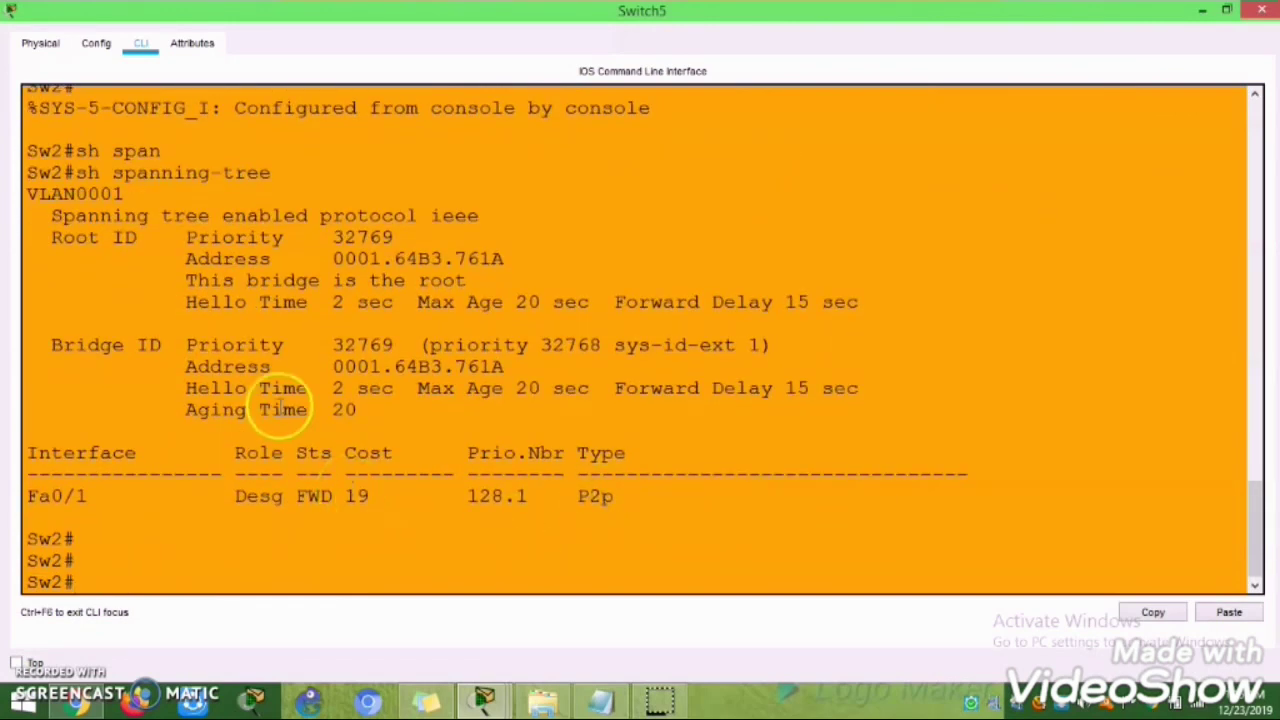
{"action": "left_click_drag", "start_coordinate": [186, 280], "coordinate": [474, 283]}
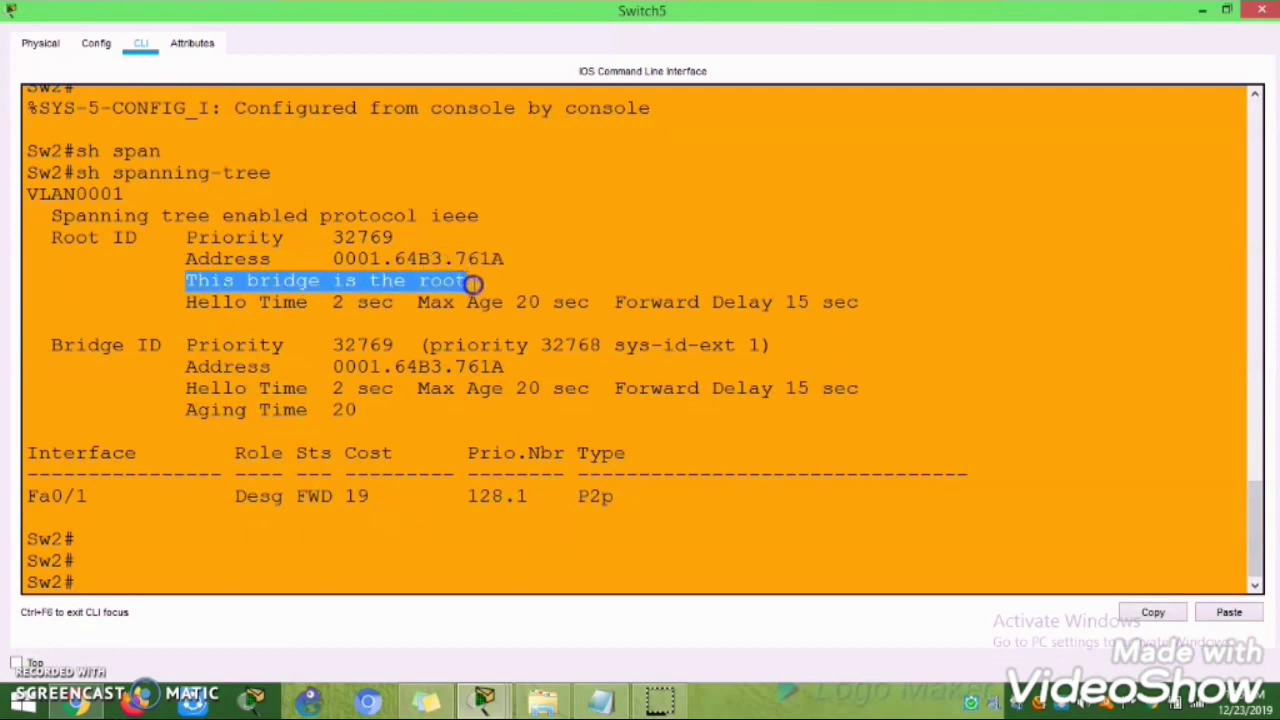
{"action": "left_click", "coordinate": [344, 239]}
{"action": "left_click_drag", "start_coordinate": [344, 259], "coordinate": [430, 259]}
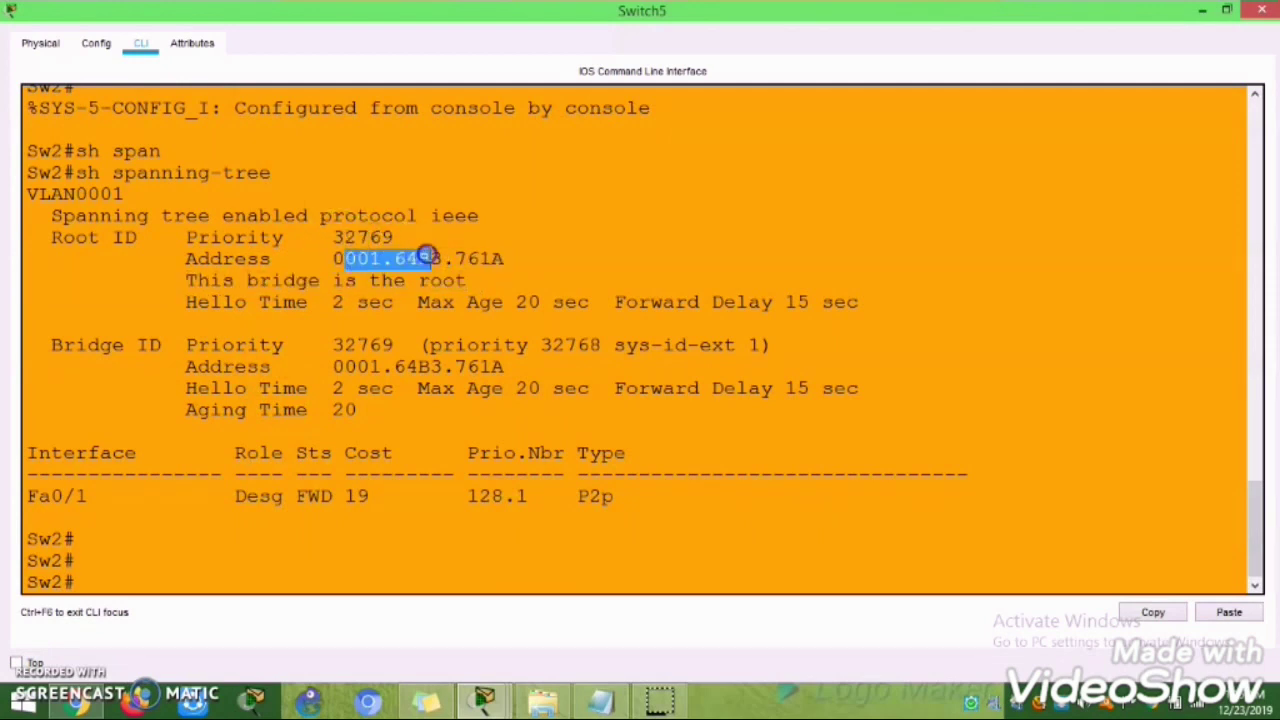
{"action": "left_click", "coordinate": [650, 570]}
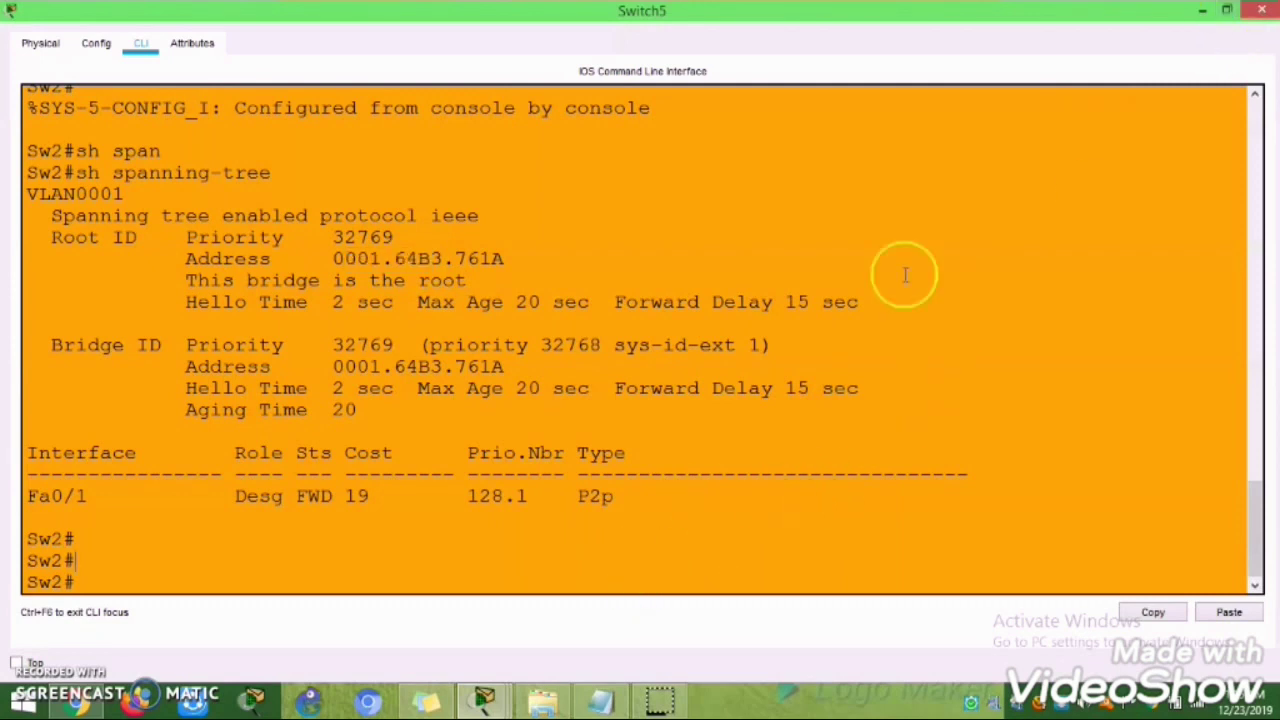
Restore Switch5's CLI from full screen, widen the window and bring its sh spanning-tree output into view.
{"action": "left_click", "coordinate": [1224, 12]}
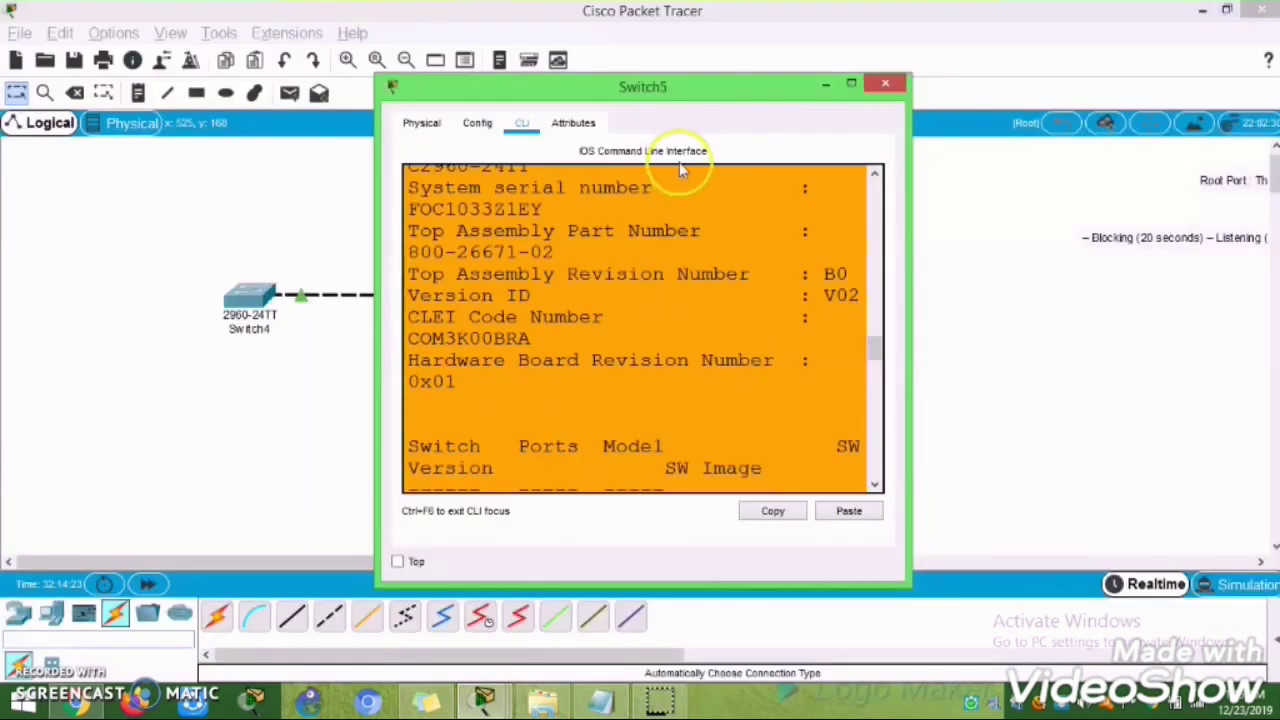
{"action": "left_click_drag", "start_coordinate": [908, 234], "coordinate": [1200, 200]}
{"action": "left_click_drag", "start_coordinate": [1150, 402], "coordinate": [1157, 437]}
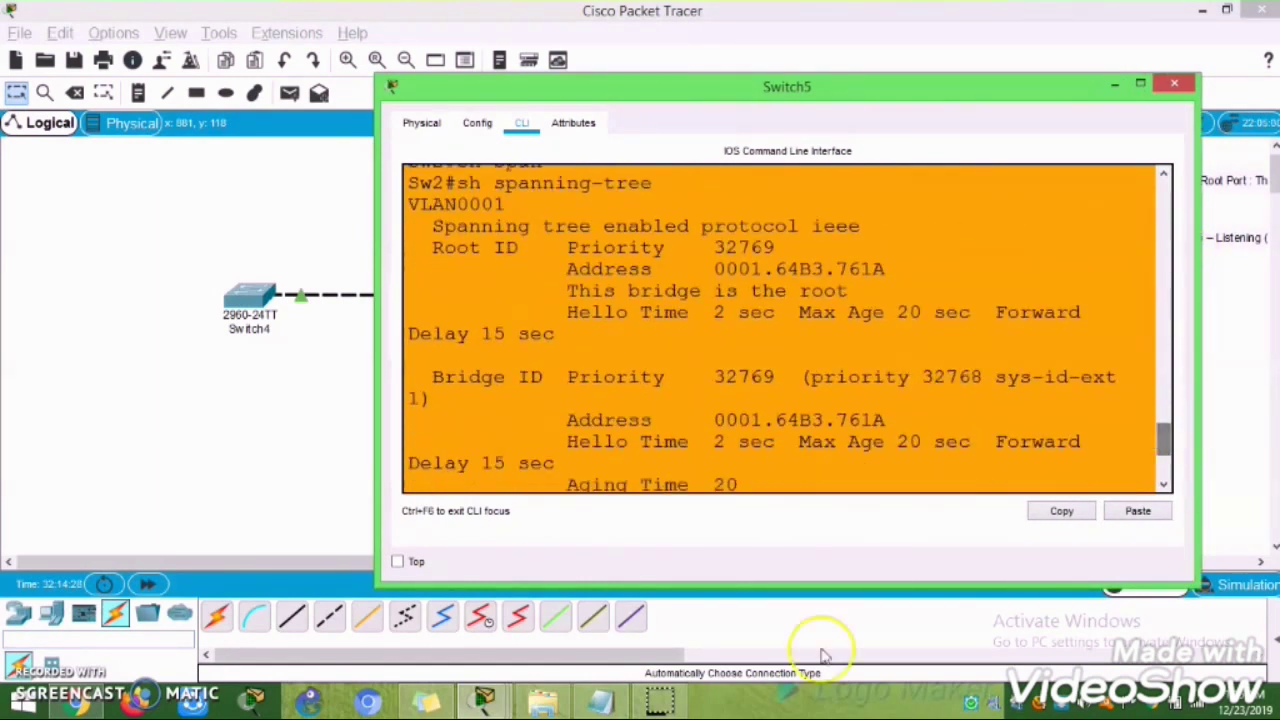
Restore Switch4's CLI window, widen it and arrange it beside Switch5's, with SW1's sh spanning-tree output in view.
{"action": "left_click", "coordinate": [483, 700]}
{"action": "left_click", "coordinate": [529, 604]}
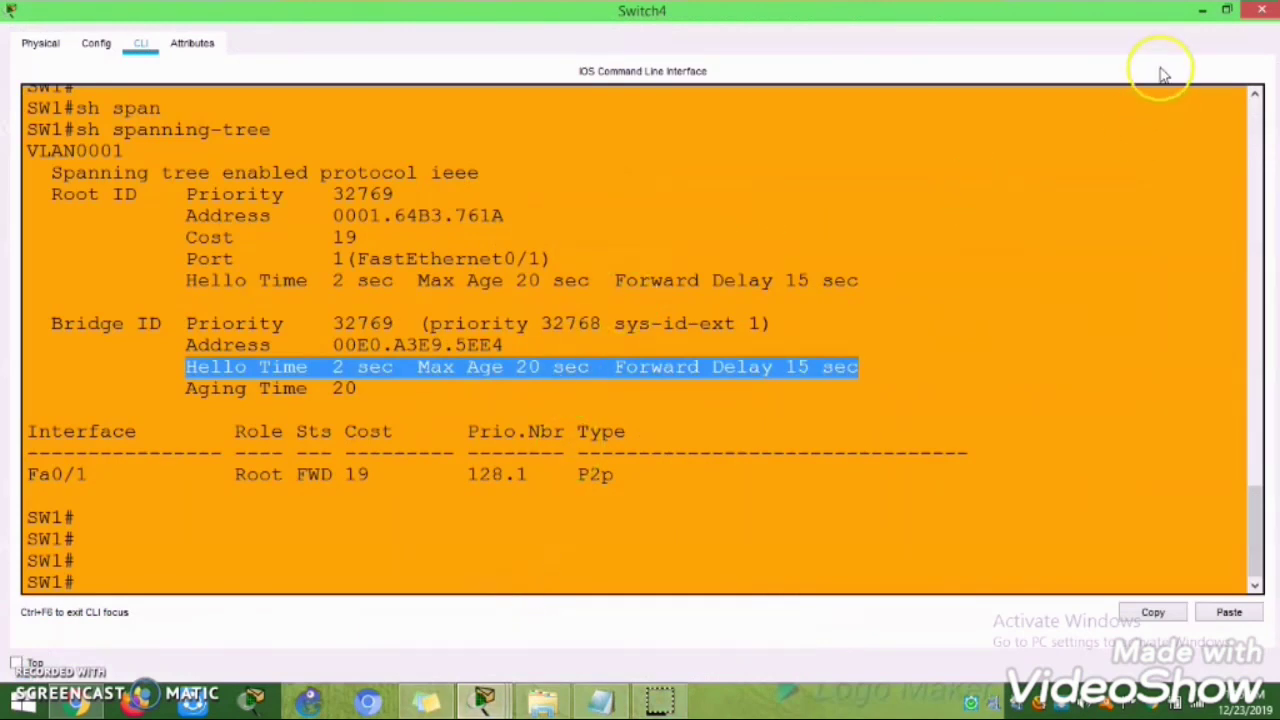
{"action": "left_click", "coordinate": [1226, 10]}
{"action": "left_click_drag", "start_coordinate": [657, 86], "coordinate": [866, 72]}
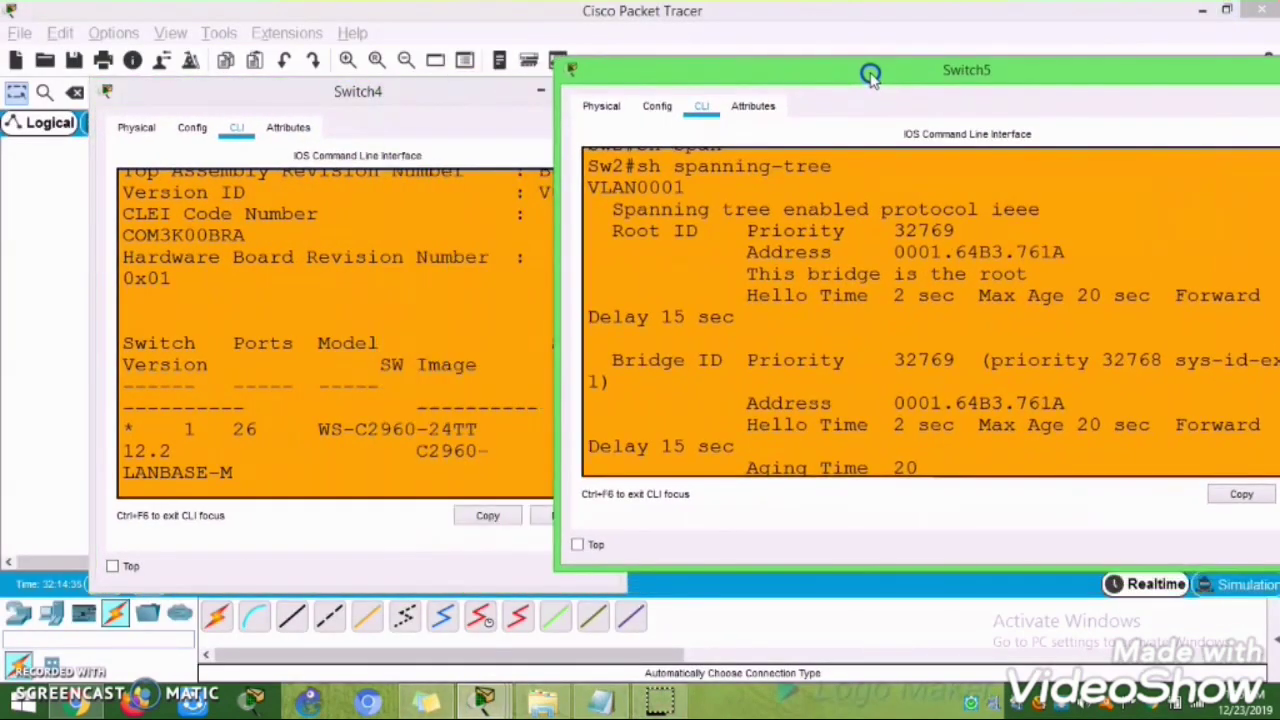
{"action": "left_click", "coordinate": [365, 100]}
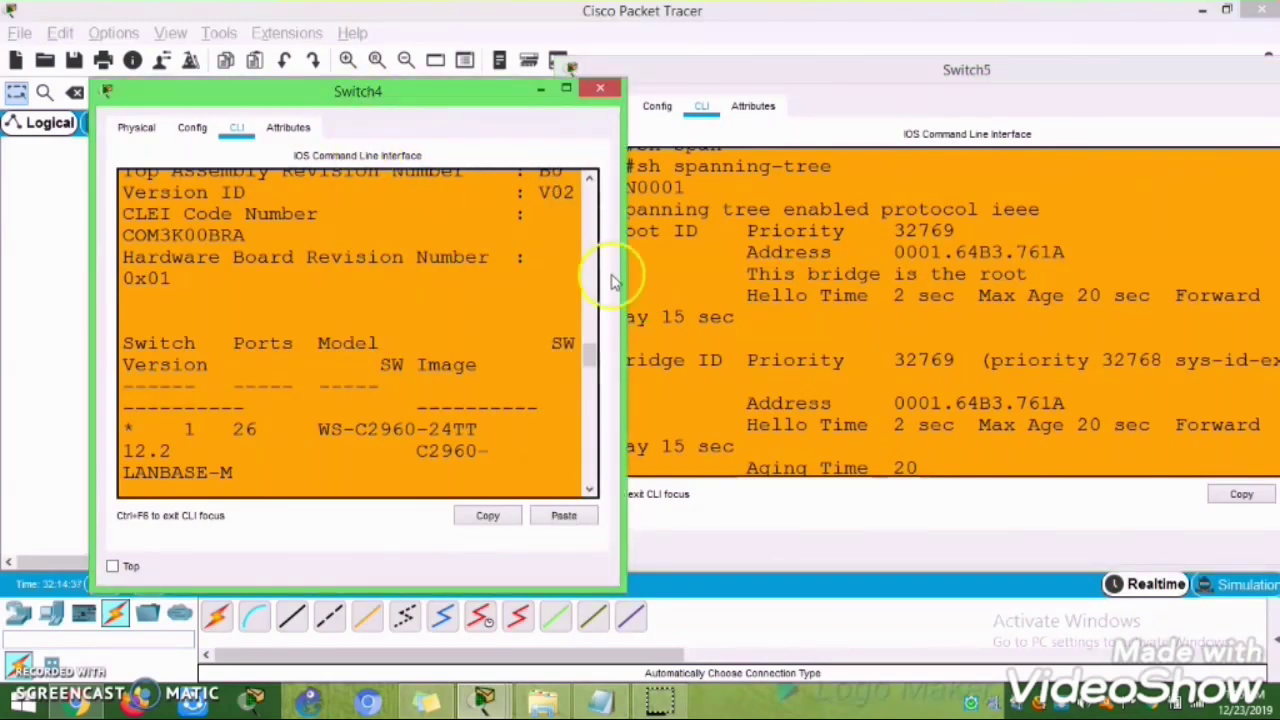
{"action": "left_click_drag", "start_coordinate": [623, 273], "coordinate": [908, 289]}
{"action": "left_click_drag", "start_coordinate": [877, 420], "coordinate": [874, 437]}
{"action": "left_click_drag", "start_coordinate": [558, 95], "coordinate": [472, 86]}
Compare the Root ID address in SW1's spanning-tree output with the Root ID address on Sw2.
{"action": "left_click_drag", "start_coordinate": [343, 325], "coordinate": [520, 326]}
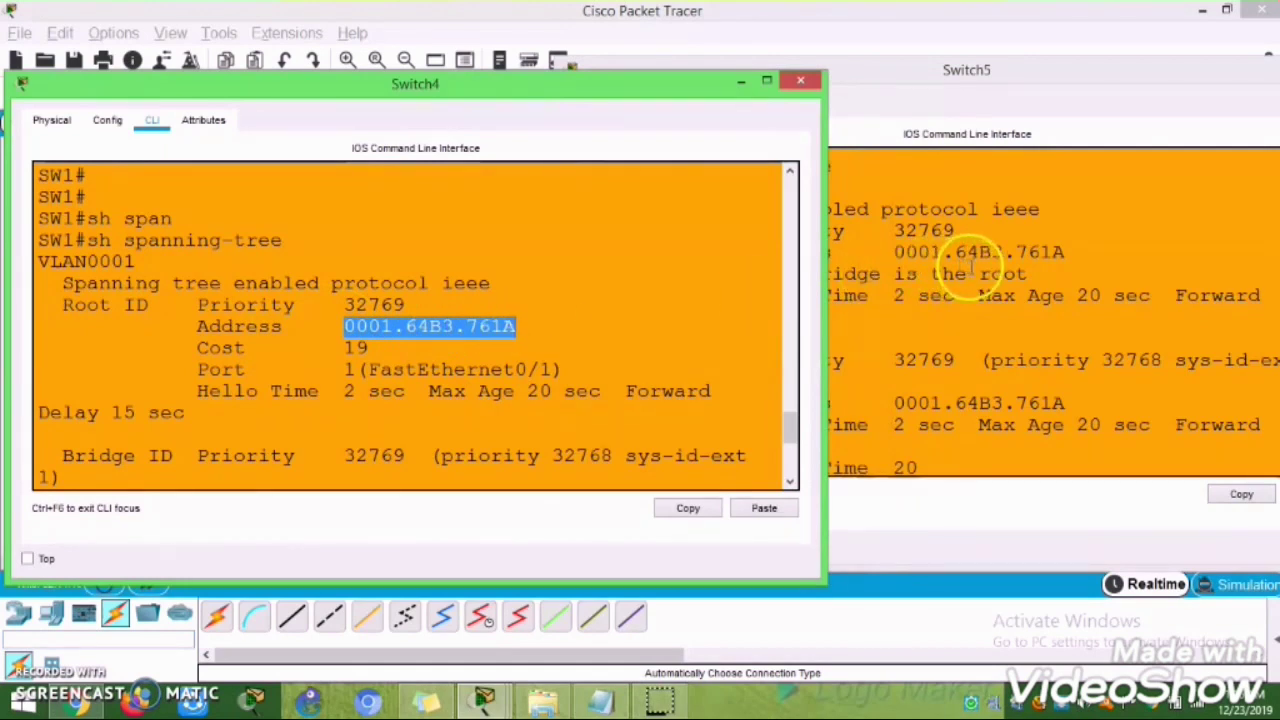
{"action": "left_click", "coordinate": [1000, 250]}
{"action": "left_click_drag", "start_coordinate": [962, 250], "coordinate": [1040, 252]}
{"action": "left_click", "coordinate": [910, 255]}
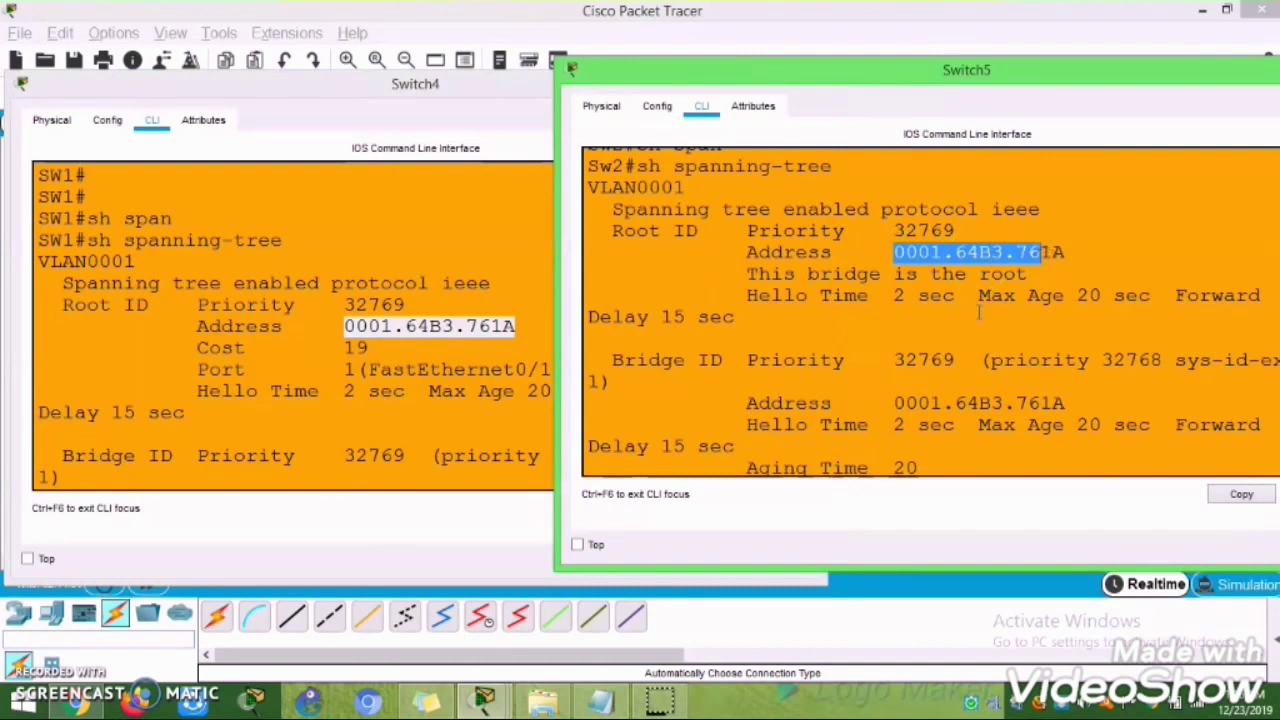
{"action": "left_click", "coordinate": [318, 330]}
{"action": "left_click", "coordinate": [895, 372]}
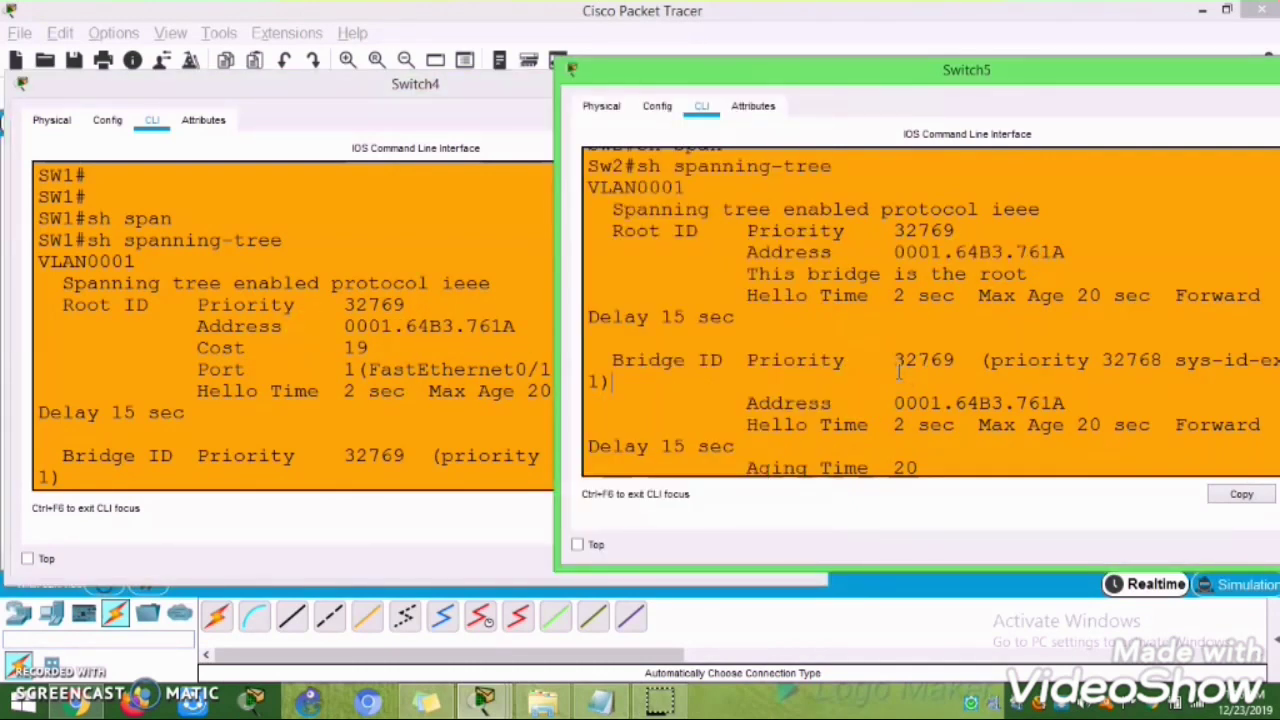
Compare the Bridge ID address of Sw2 with the Bridge ID address in SW1's spanning-tree output.
{"action": "left_click_drag", "start_coordinate": [895, 403], "coordinate": [1077, 403]}
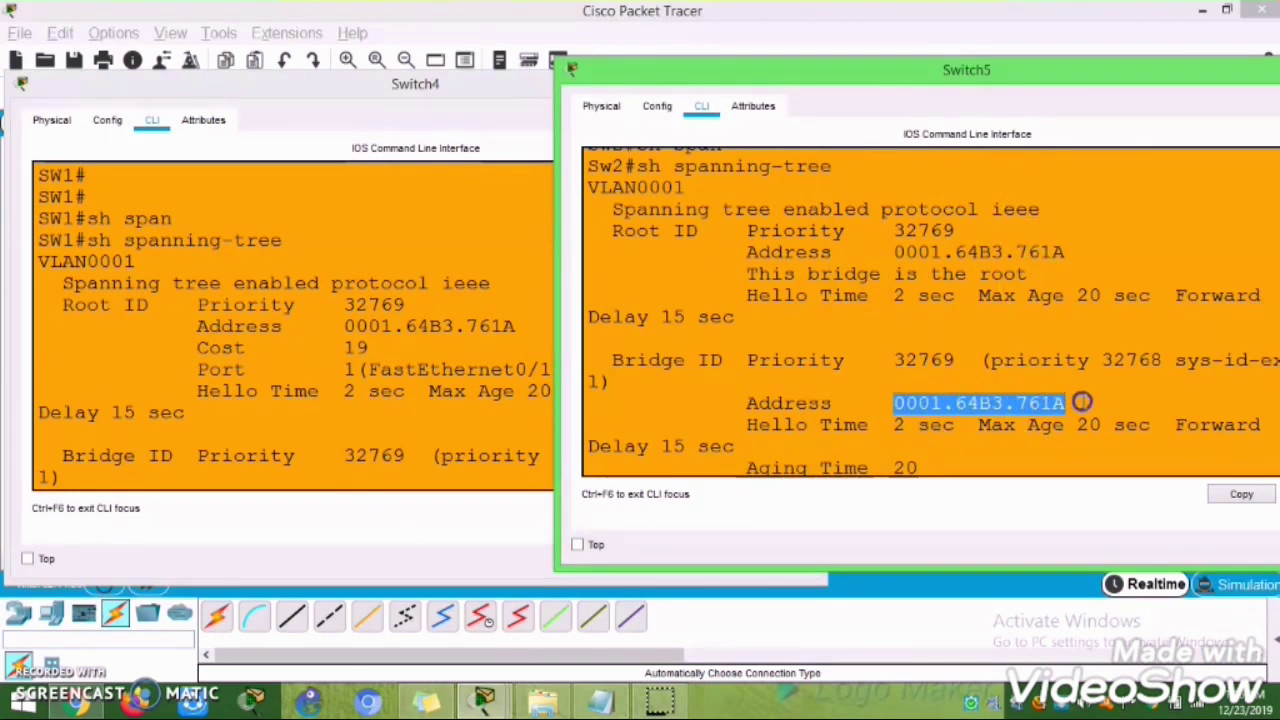
{"action": "left_click", "coordinate": [500, 395]}
{"action": "left_click_drag", "start_coordinate": [791, 391], "coordinate": [786, 428]}
{"action": "left_click_drag", "start_coordinate": [515, 403], "coordinate": [342, 404]}
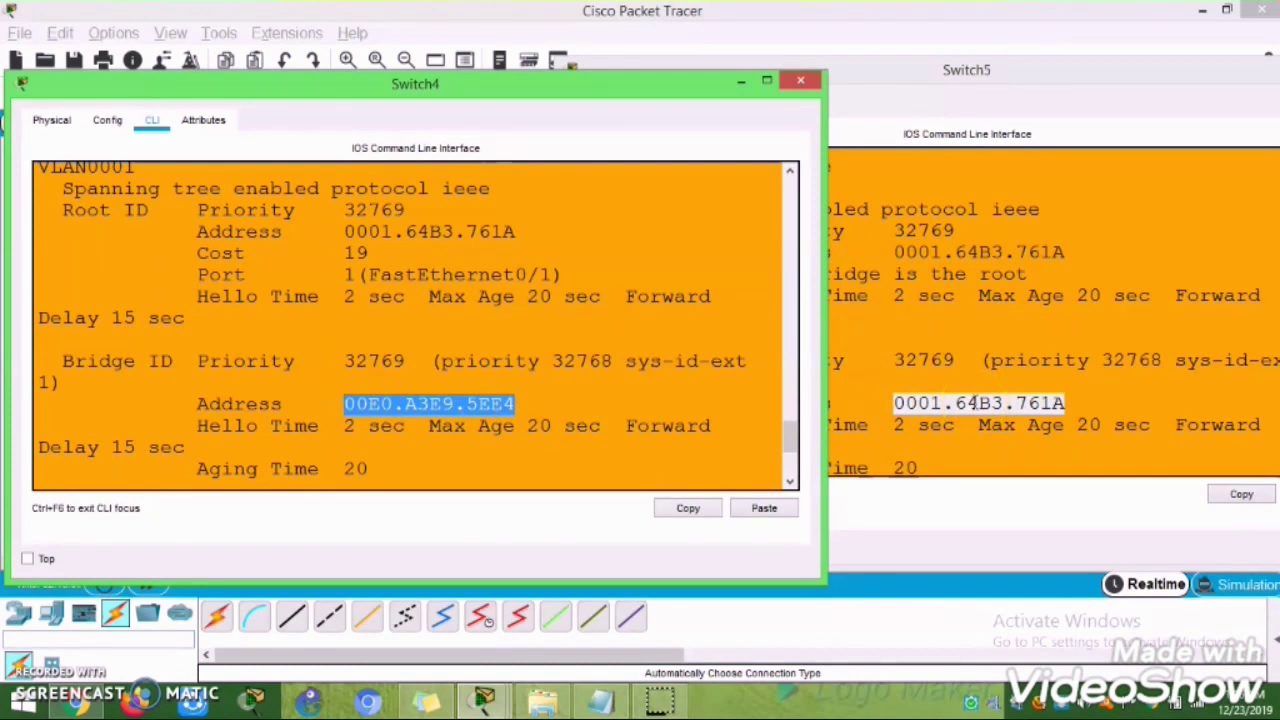
{"action": "left_click", "coordinate": [962, 406]}
{"action": "left_click", "coordinate": [962, 410]}
Minimize both switch CLI windows and add a second link between Switch4 and Switch5 using the automatic connection type.
{"action": "left_click_drag", "start_coordinate": [1171, 71], "coordinate": [1020, 75]}
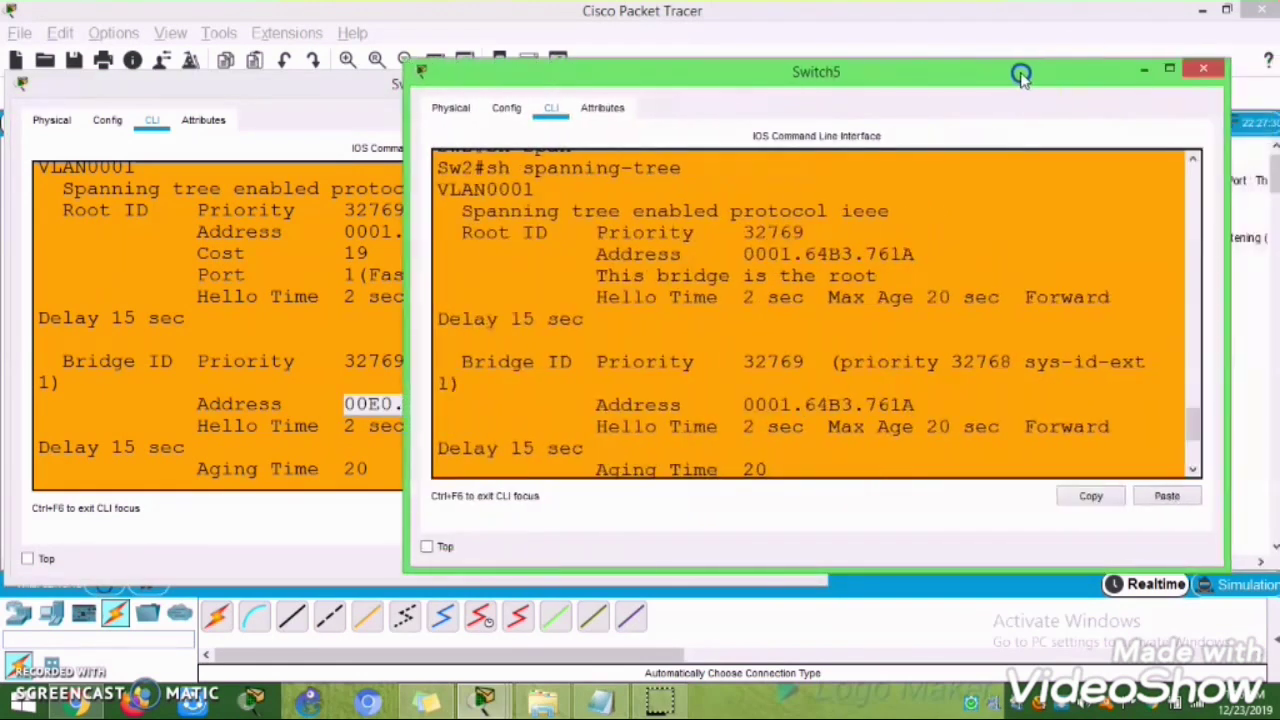
{"action": "left_click", "coordinate": [1145, 74]}
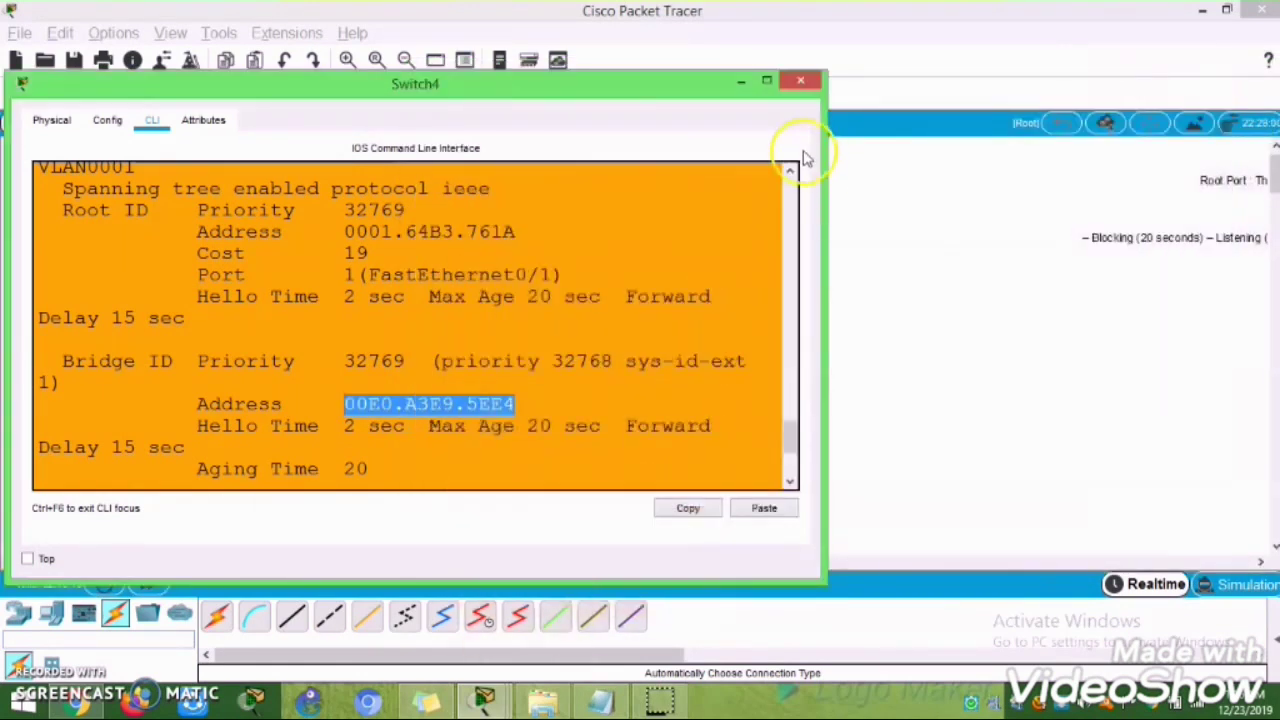
{"action": "left_click", "coordinate": [742, 79]}
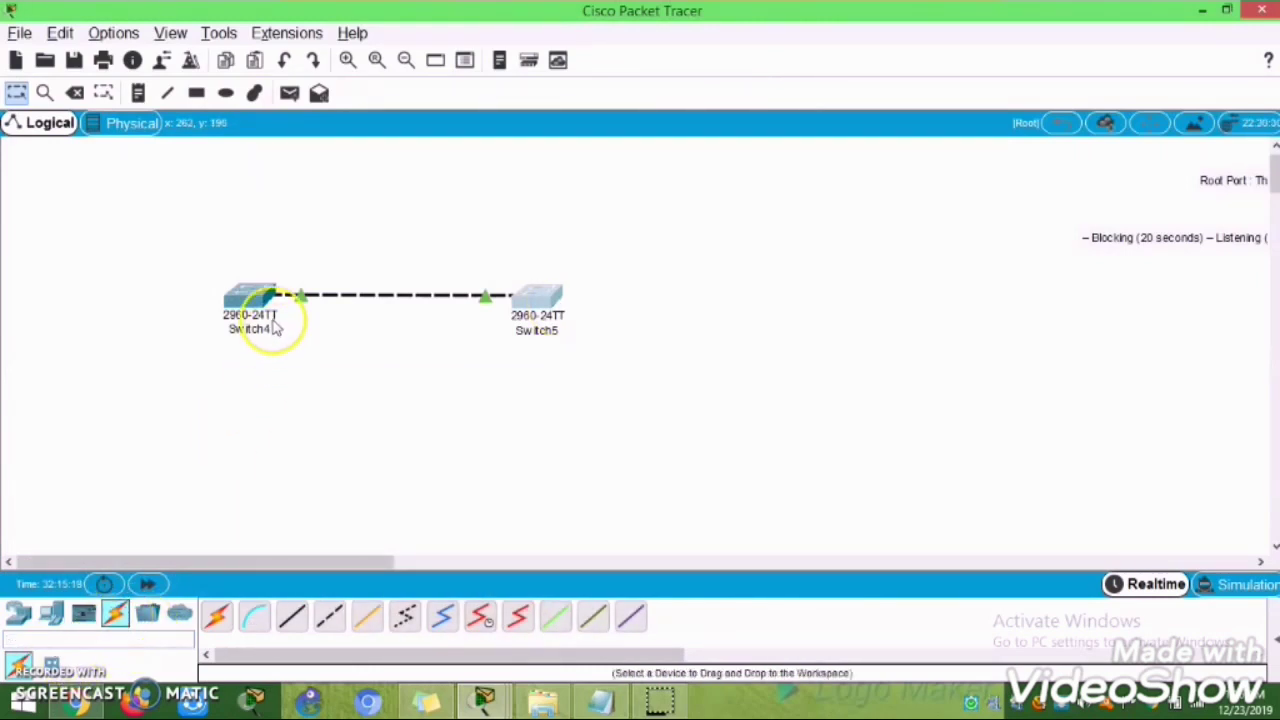
{"action": "left_click", "coordinate": [216, 618]}
{"action": "left_click", "coordinate": [250, 305]}
{"action": "left_click", "coordinate": [528, 298]}
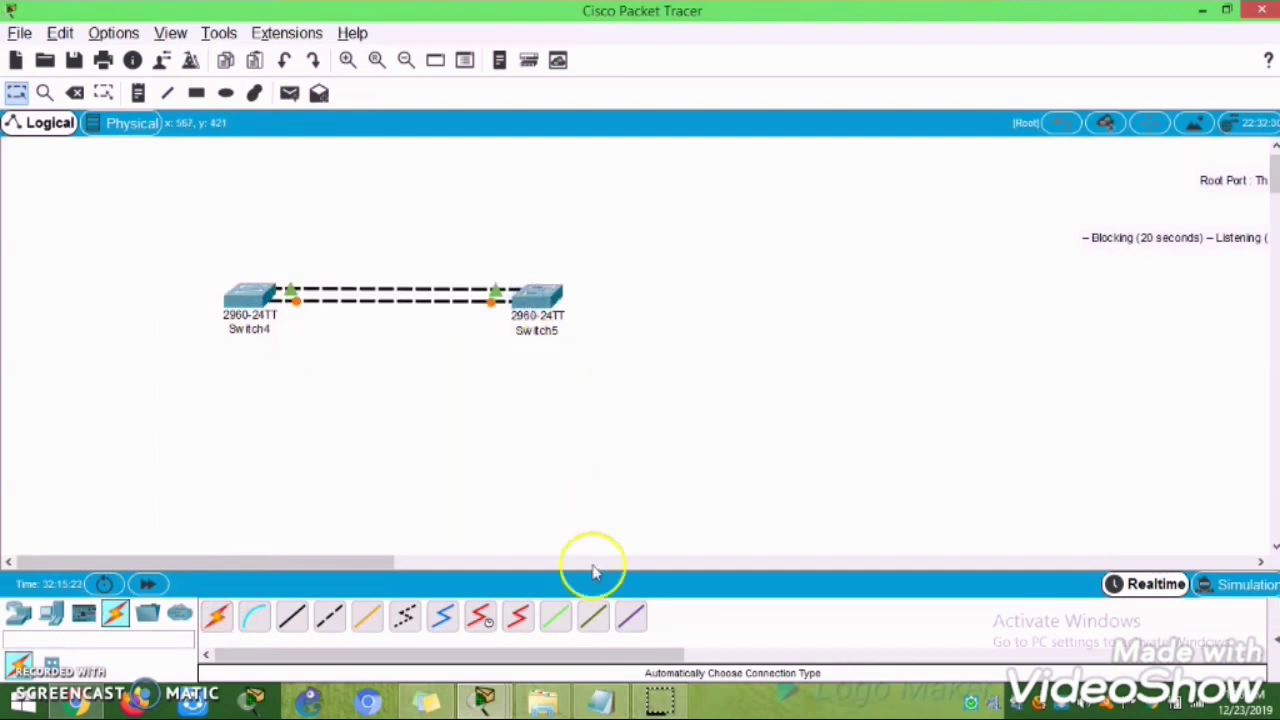
Reopen Switch4's CLI, bring up a fresh SW1 prompt and maximize the window.
{"action": "mouse_move", "coordinate": [488, 703]}
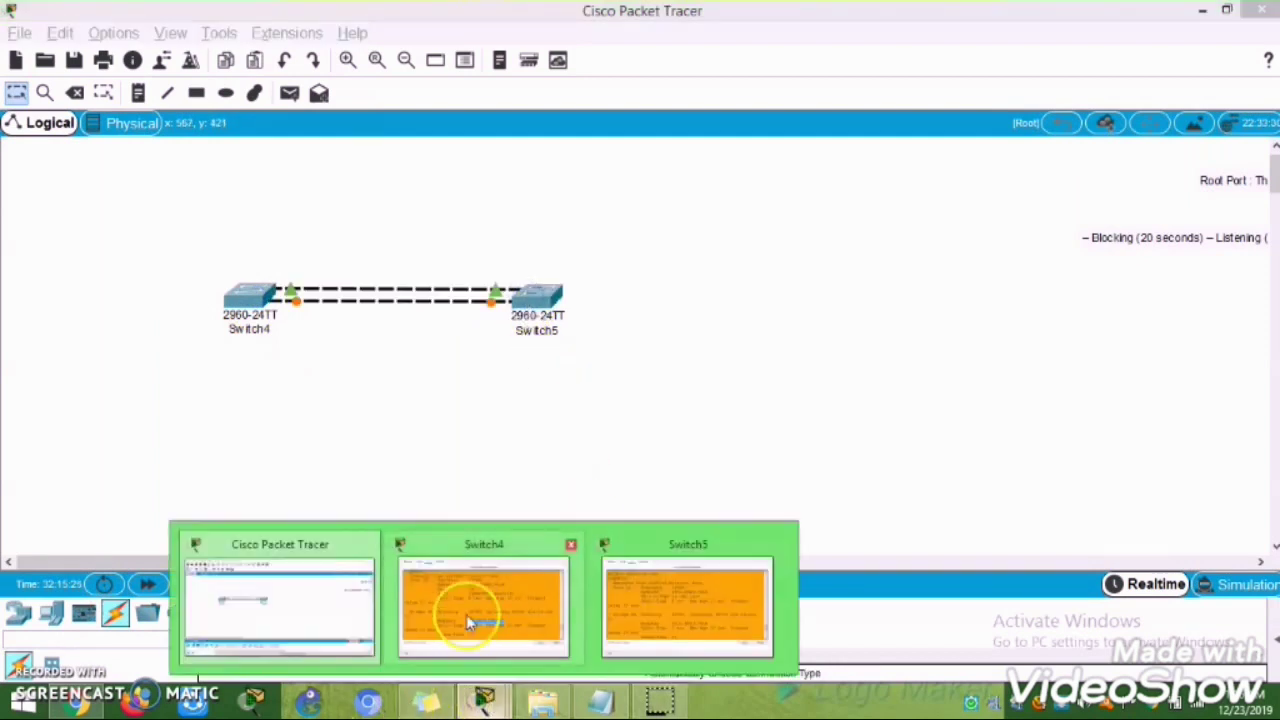
{"action": "left_click", "coordinate": [471, 612]}
{"action": "key", "text": "Return"}
{"action": "key", "text": "Return"}
{"action": "key", "text": "Return"}
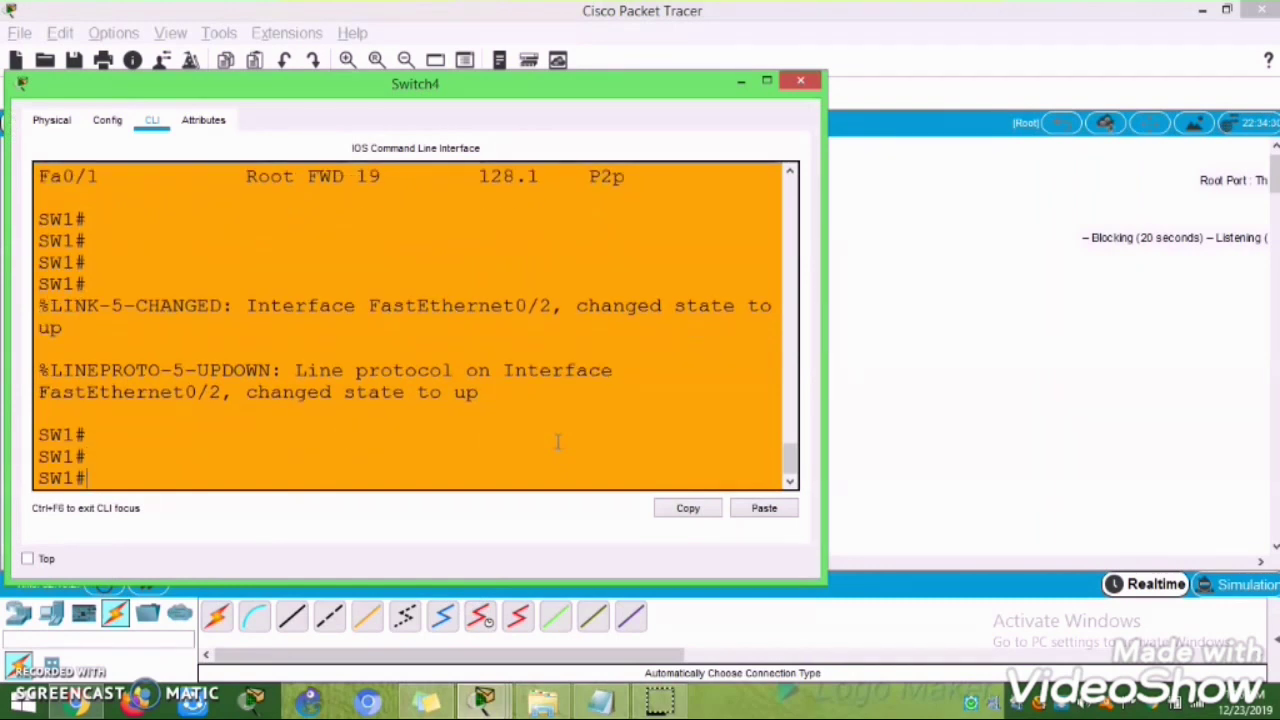
{"action": "left_click", "coordinate": [766, 80]}
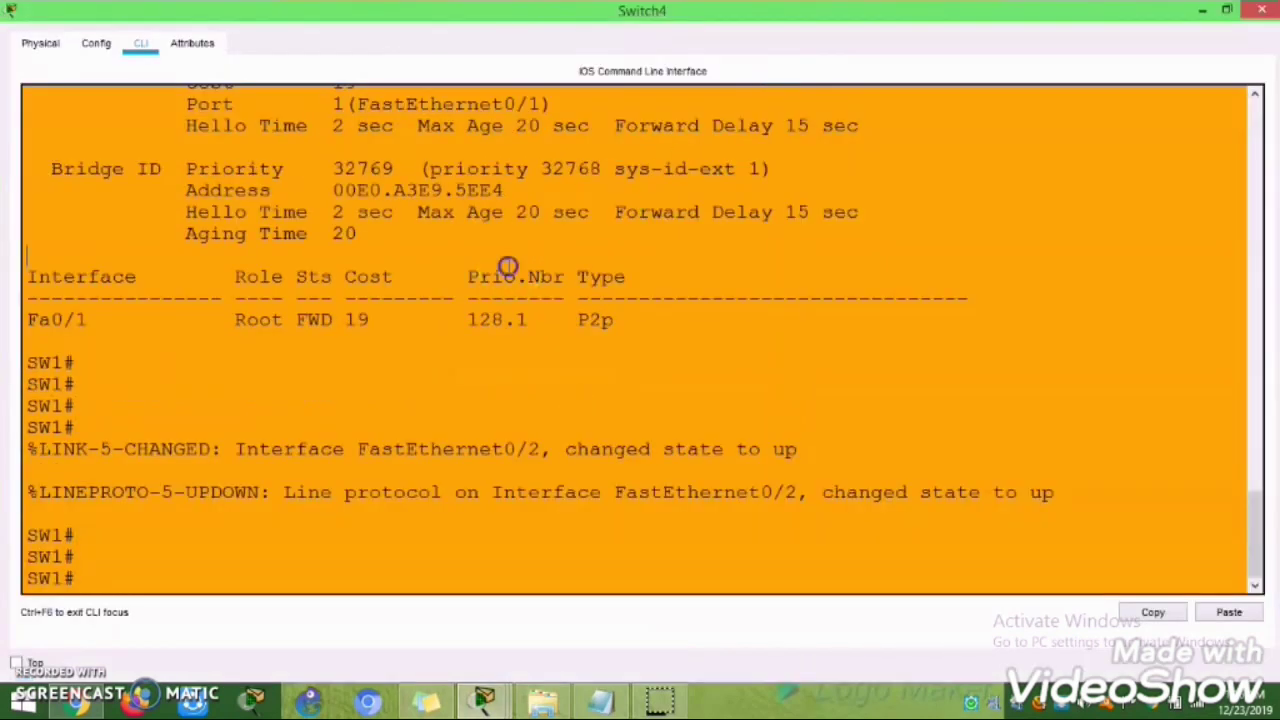
Display SW1's spanning-tree information with sh spanning-tree and examine the role and status of Fa0/2.
{"action": "key", "text": "Return"}
{"action": "key", "text": "Return"}
{"action": "type", "text": "sh sp"}
{"action": "type", "text": "anning-tree"}
{"action": "key", "text": "Tab"}
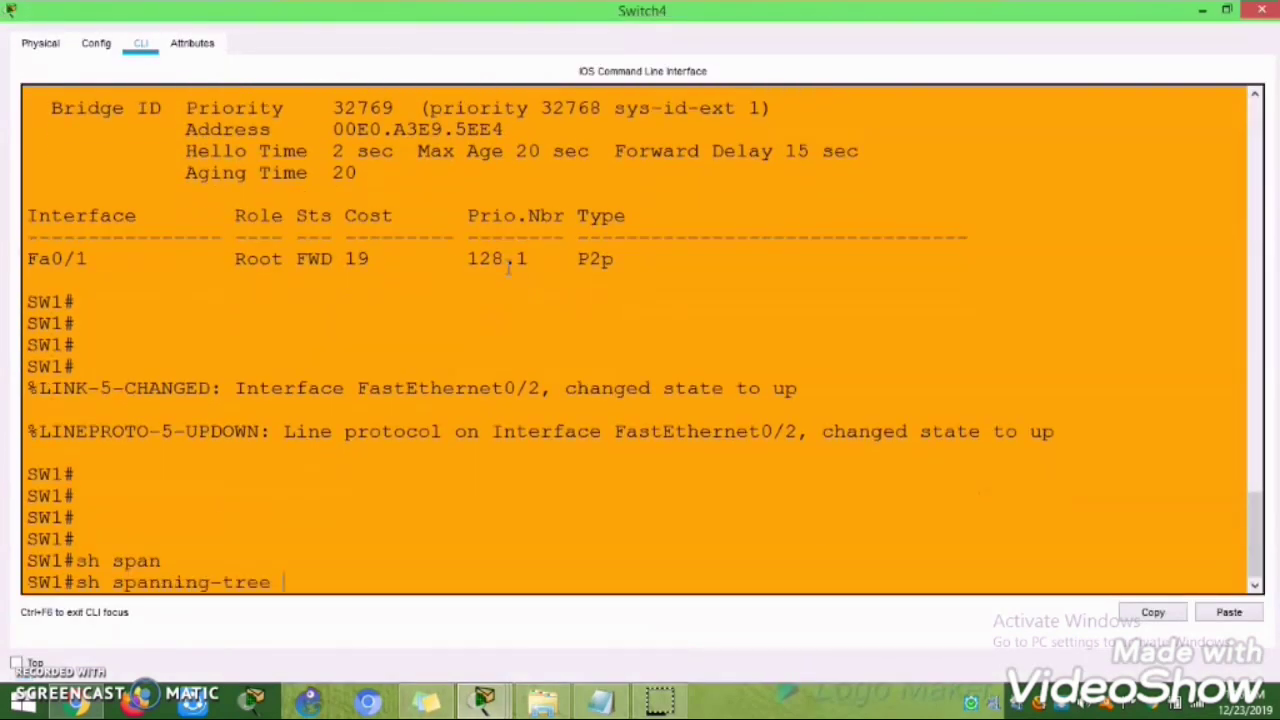
{"action": "key", "text": "Return"}
{"action": "key", "text": "Return"}
{"action": "key", "text": "Return"}
{"action": "key", "text": "Return"}
{"action": "key", "text": "Return"}
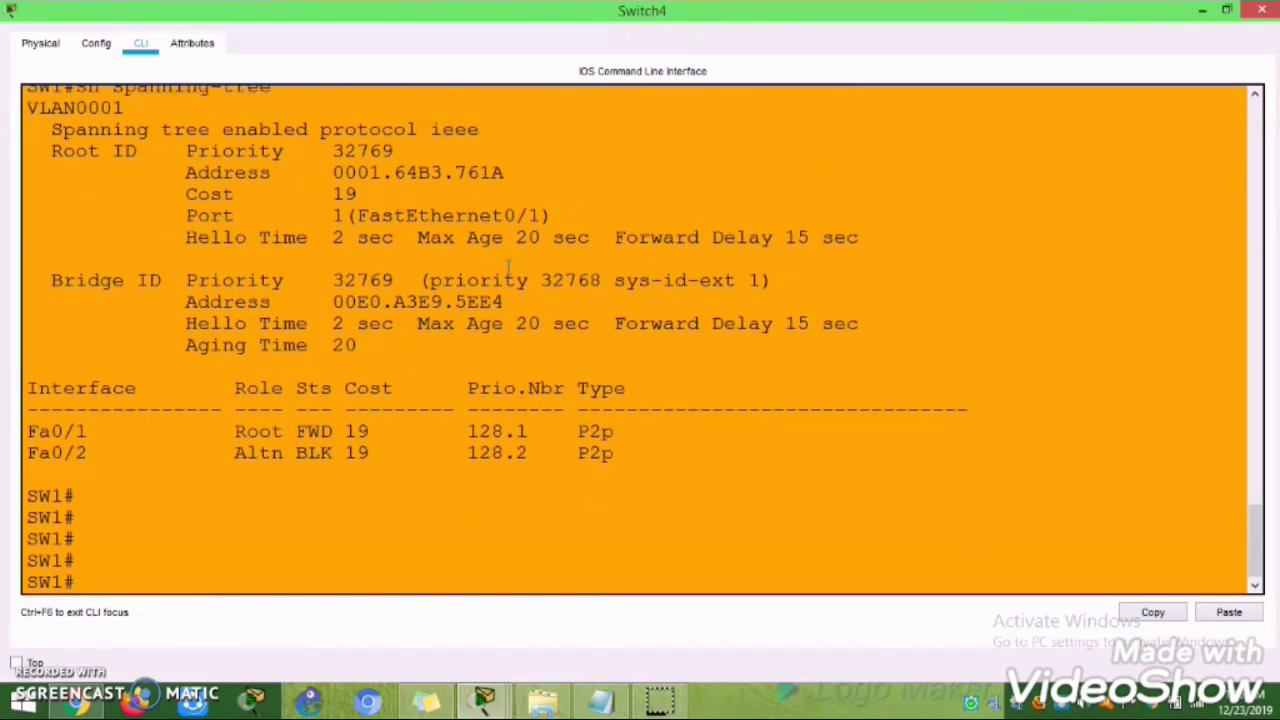
{"action": "left_click_drag", "start_coordinate": [287, 460], "coordinate": [331, 452]}
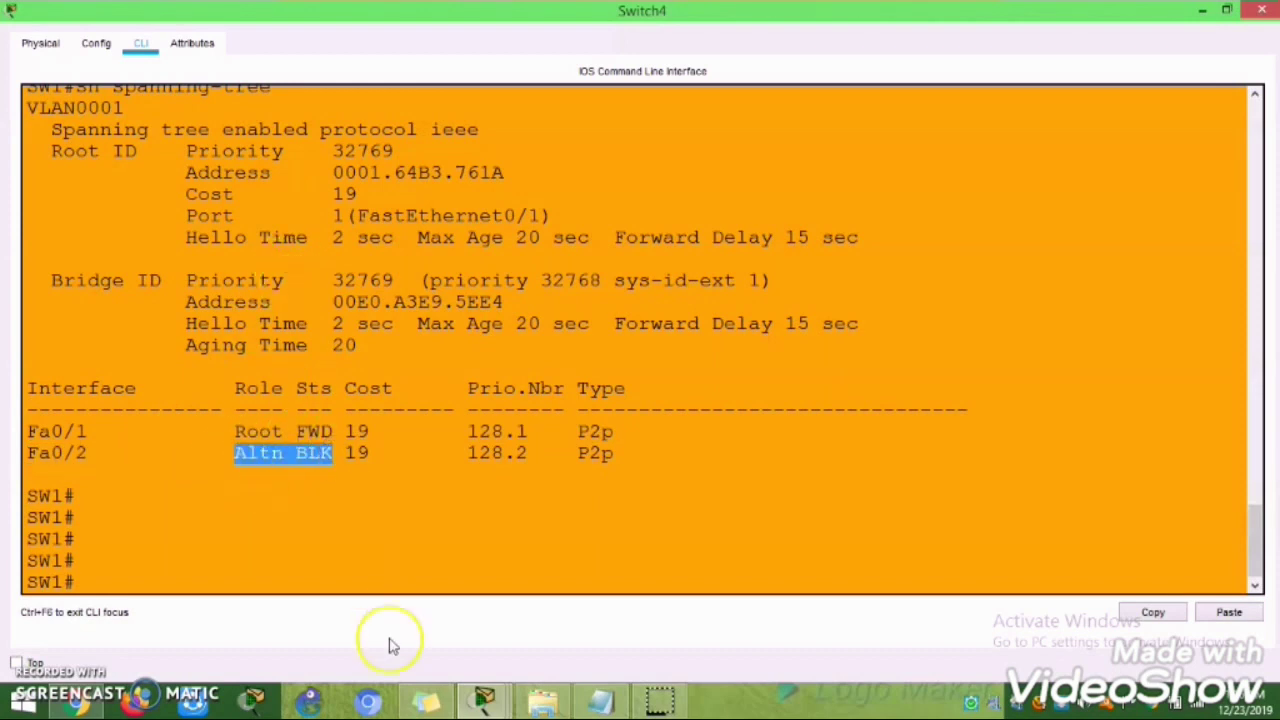
Switch to Switch5's CLI, maximize its window and bring up a fresh Sw2 prompt.
{"action": "left_click", "coordinate": [457, 702]}
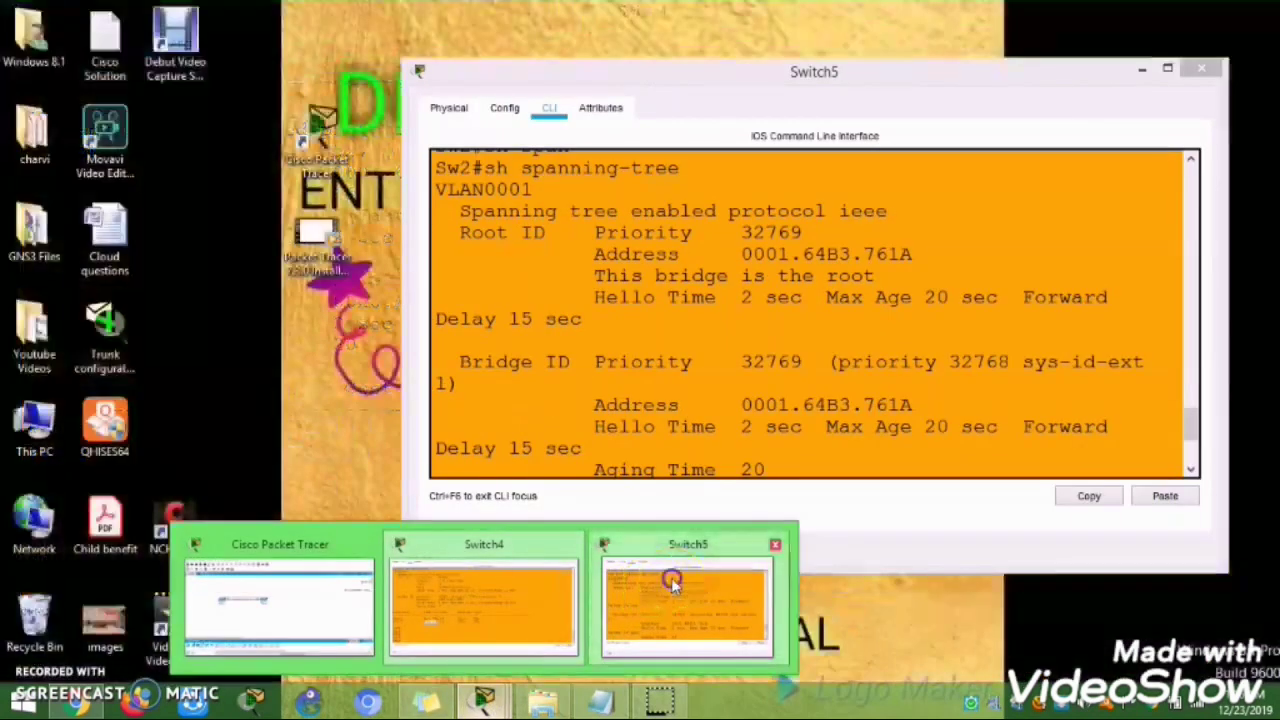
{"action": "left_click", "coordinate": [650, 590]}
{"action": "left_click", "coordinate": [1167, 68]}
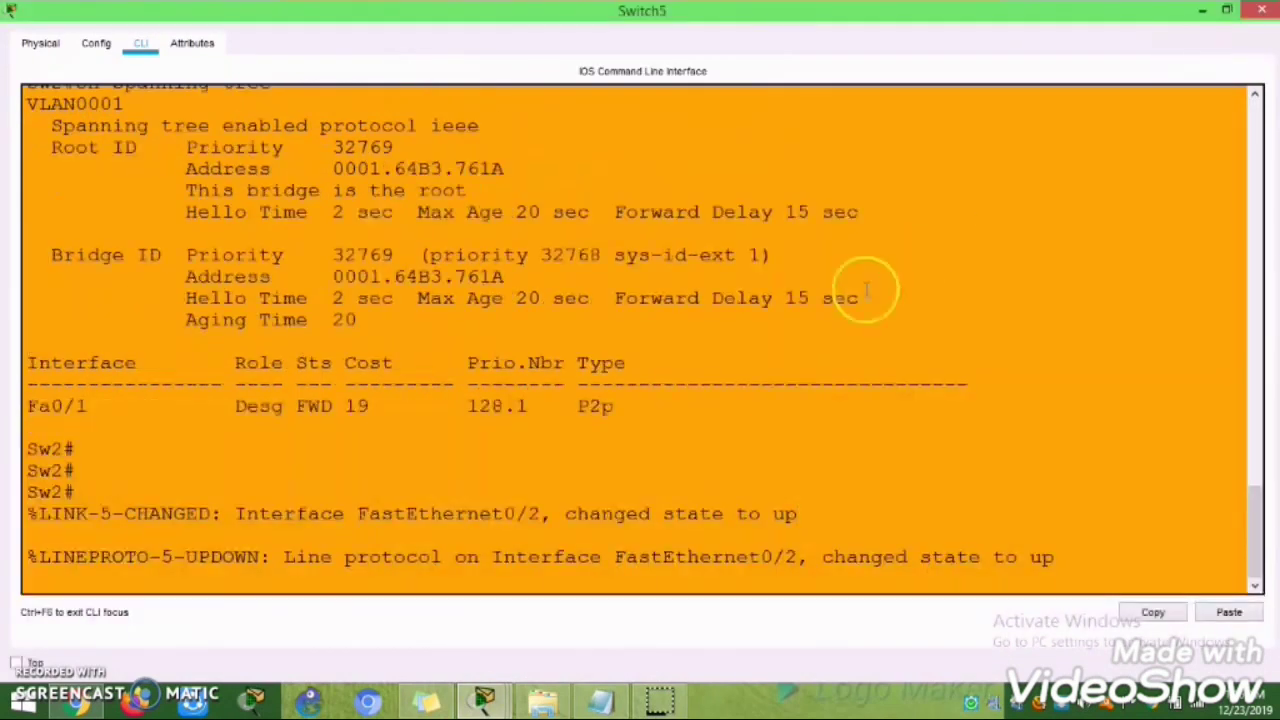
{"action": "key", "text": "Return"}
{"action": "key", "text": "Return"}
{"action": "key", "text": "Return"}
Display Sw2's spanning-tree information with sh spanning-tree and examine the role of Fa0/2.
{"action": "type", "text": "sh spa"}
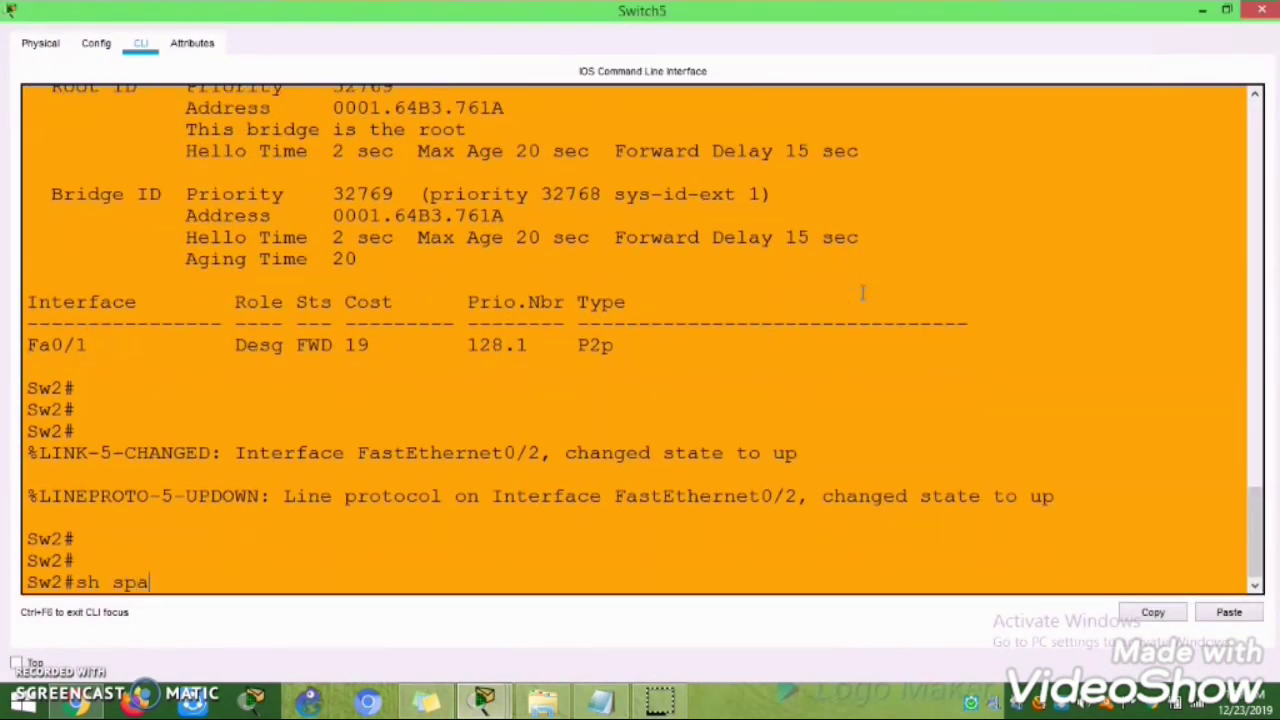
{"action": "type", "text": "n"}
{"action": "key", "text": "Tab"}
{"action": "key", "text": "Return"}
{"action": "key", "text": "Return"}
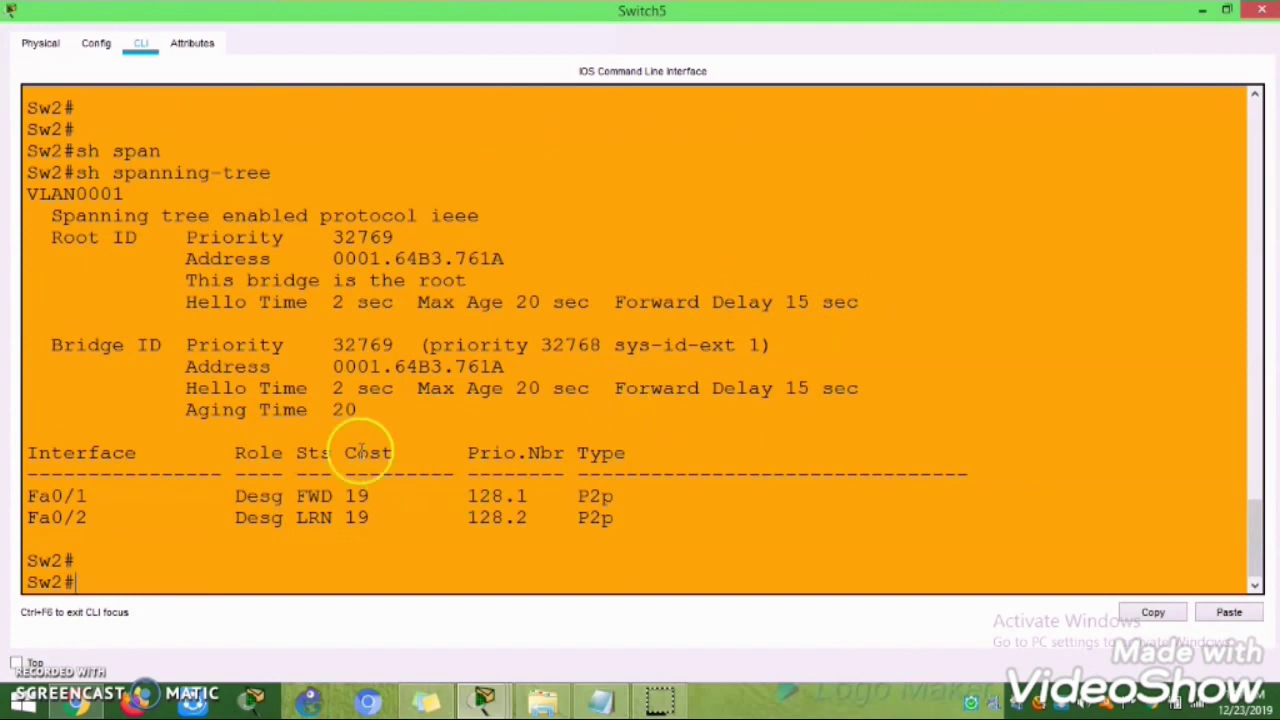
{"action": "left_click_drag", "start_coordinate": [238, 521], "coordinate": [294, 517]}
{"action": "left_click", "coordinate": [382, 500]}
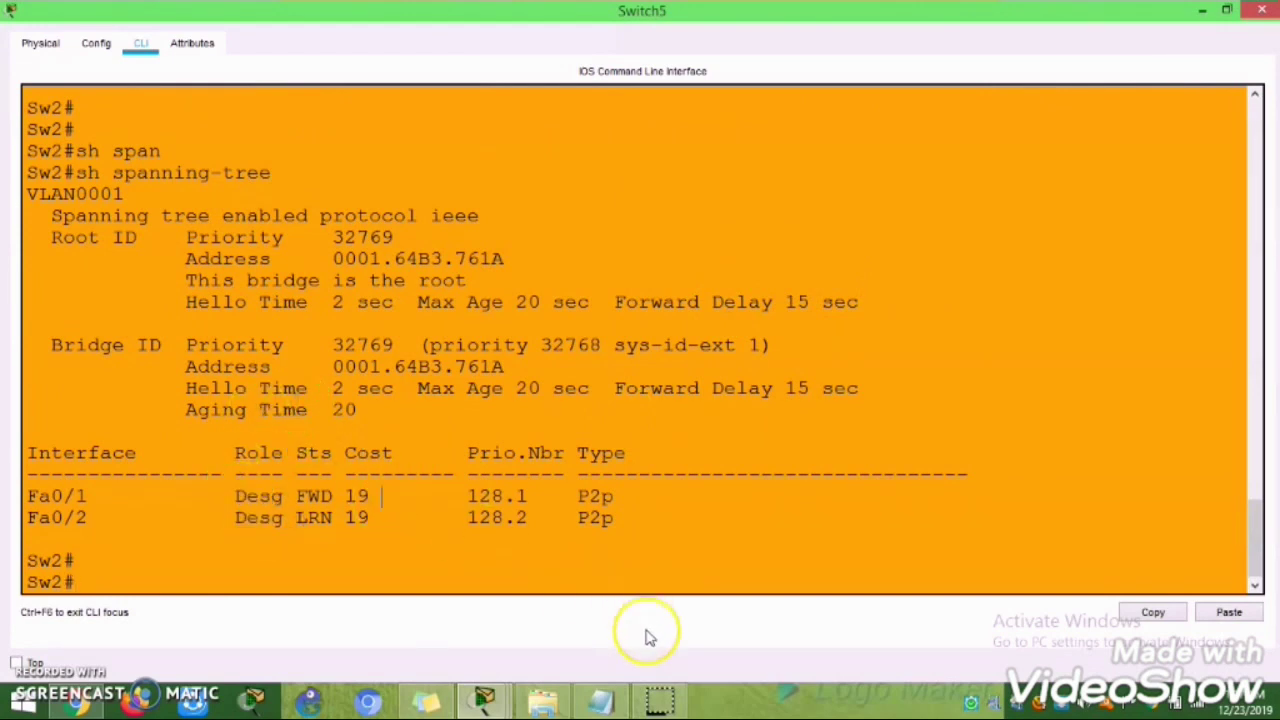
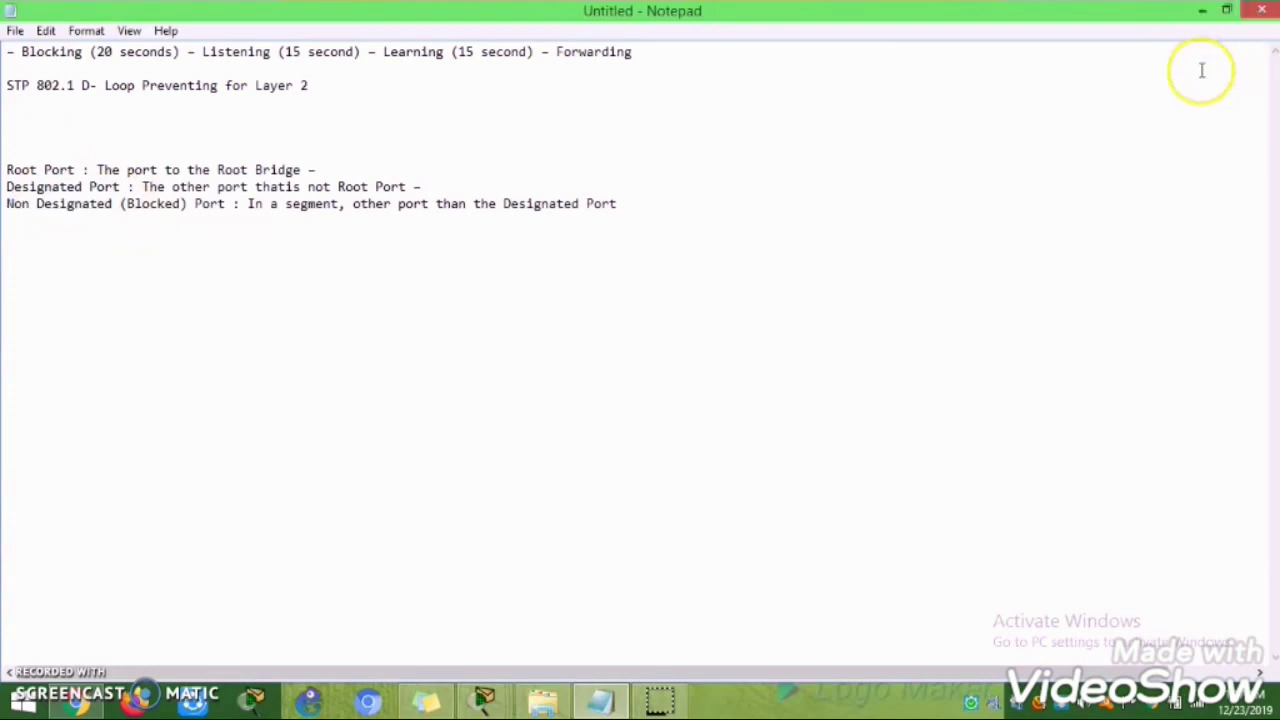
Minimize Notepad, reopen Switch5's CLI from the topology in a maximized window and examine the roles of Fa0/1 and Fa0/2.
{"action": "left_click", "coordinate": [1203, 12]}
{"action": "left_click_drag", "start_coordinate": [386, 563], "coordinate": [224, 568]}
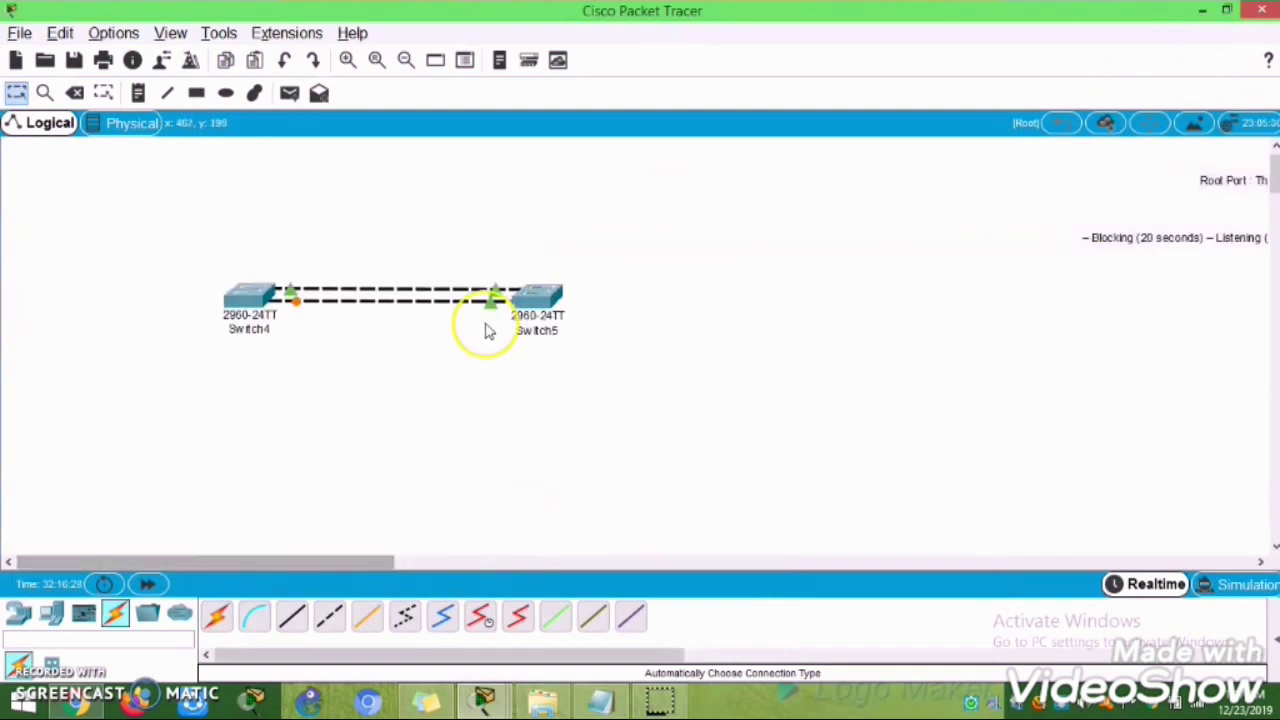
{"action": "left_click", "coordinate": [532, 302]}
{"action": "left_click", "coordinate": [1167, 69]}
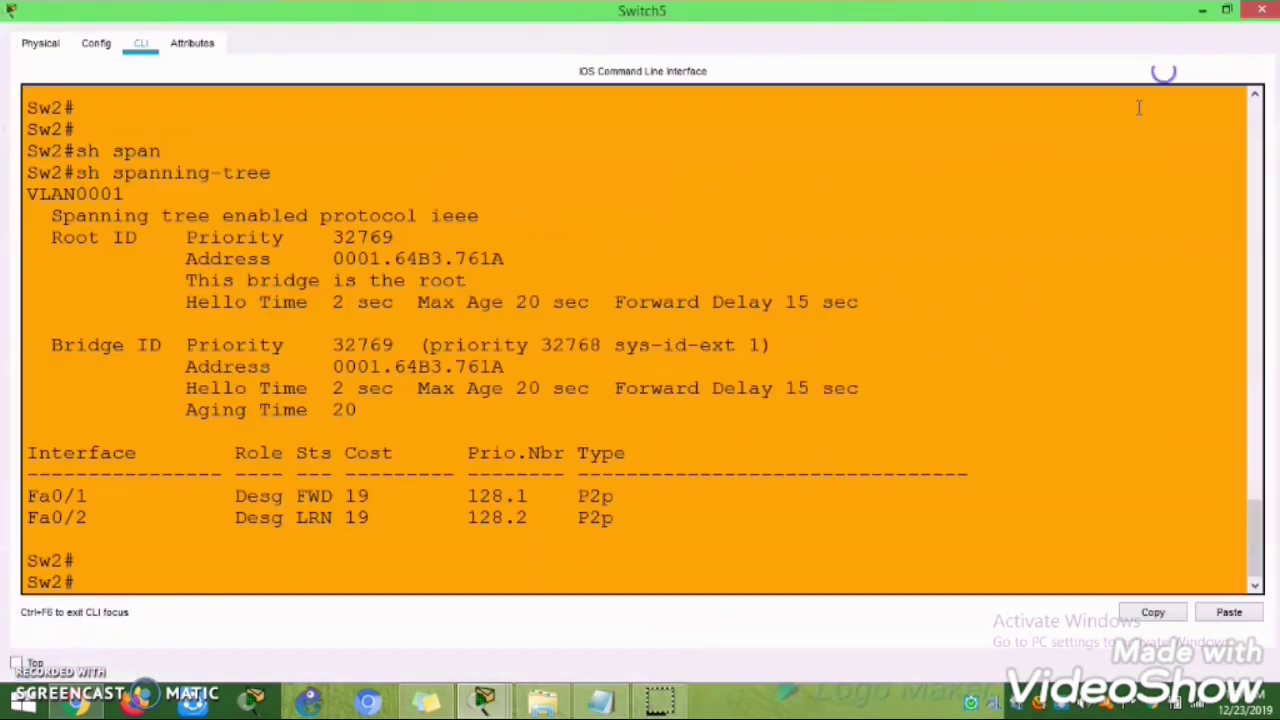
{"action": "key", "text": "Return"}
{"action": "key", "text": "Return"}
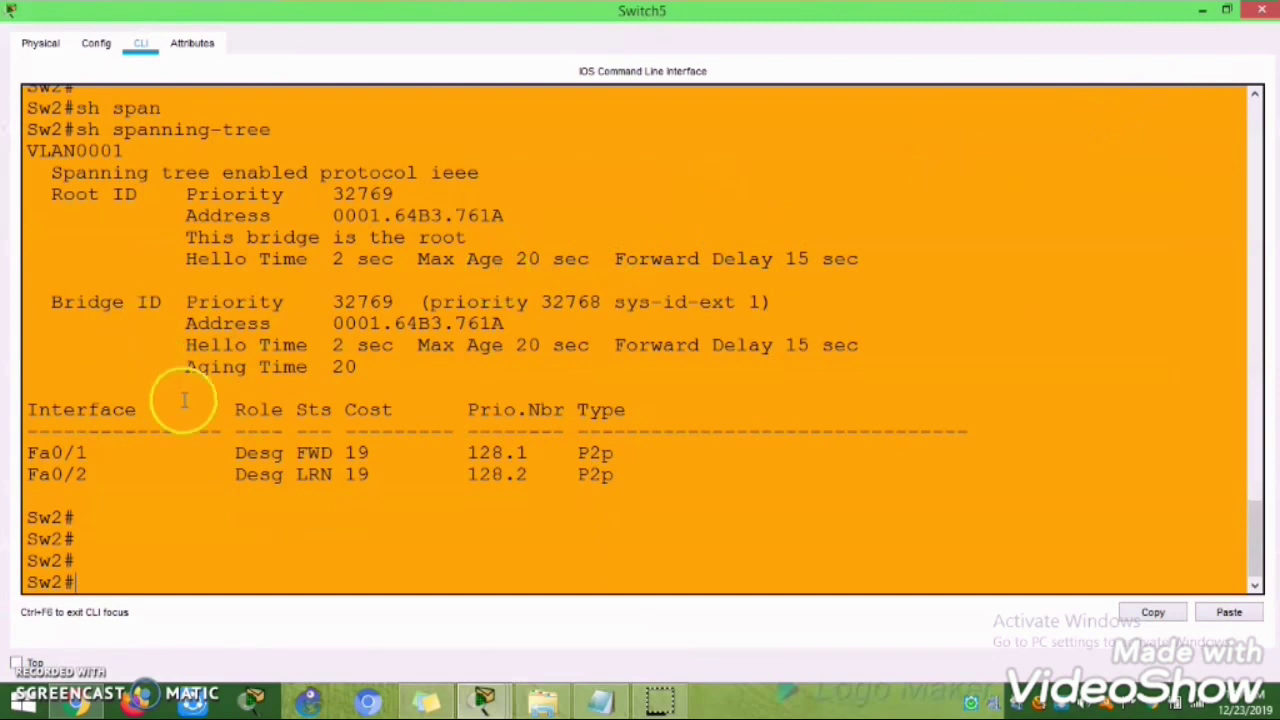
{"action": "double_click", "coordinate": [255, 452]}
{"action": "double_click", "coordinate": [240, 475]}
{"action": "left_click", "coordinate": [229, 476]}
Switch to Switch4's CLI and compare the role, status, cost and Prio.Nbr values of Fa0/1 and Fa0/2.
{"action": "mouse_move", "coordinate": [484, 700]}
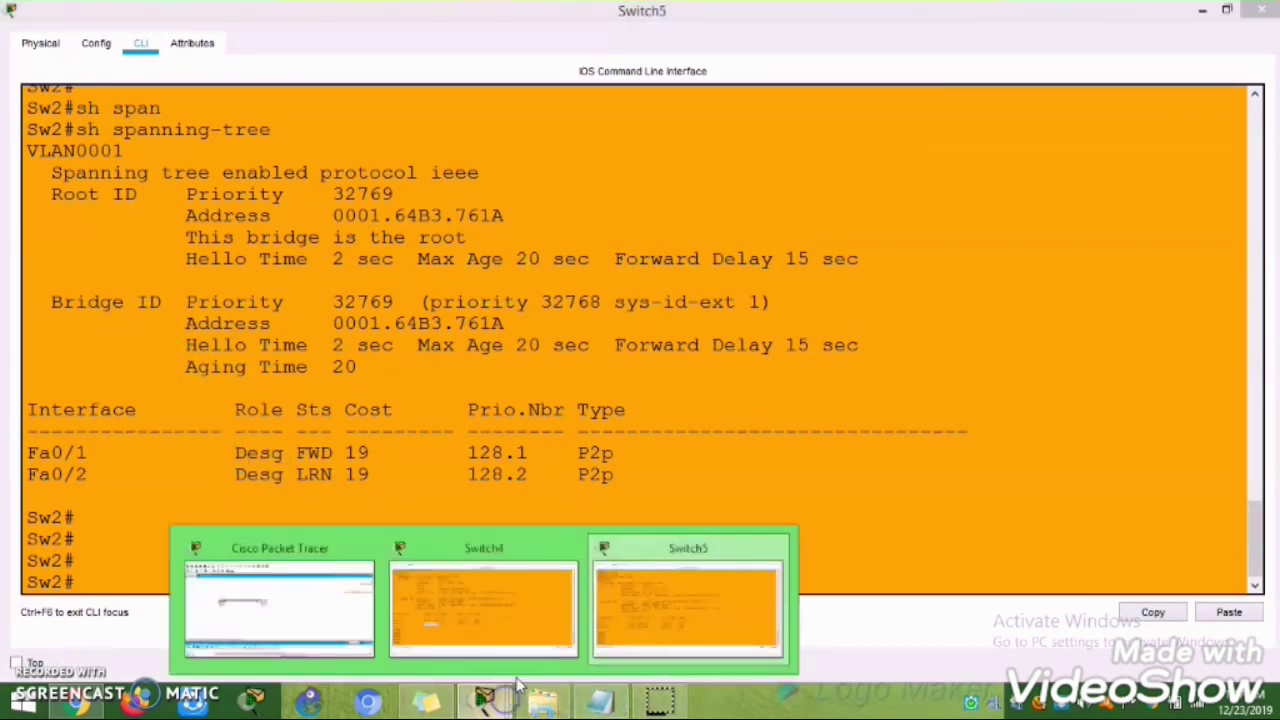
{"action": "left_click", "coordinate": [503, 606]}
{"action": "left_click", "coordinate": [443, 511]}
{"action": "left_click_drag", "start_coordinate": [222, 431], "coordinate": [260, 458]}
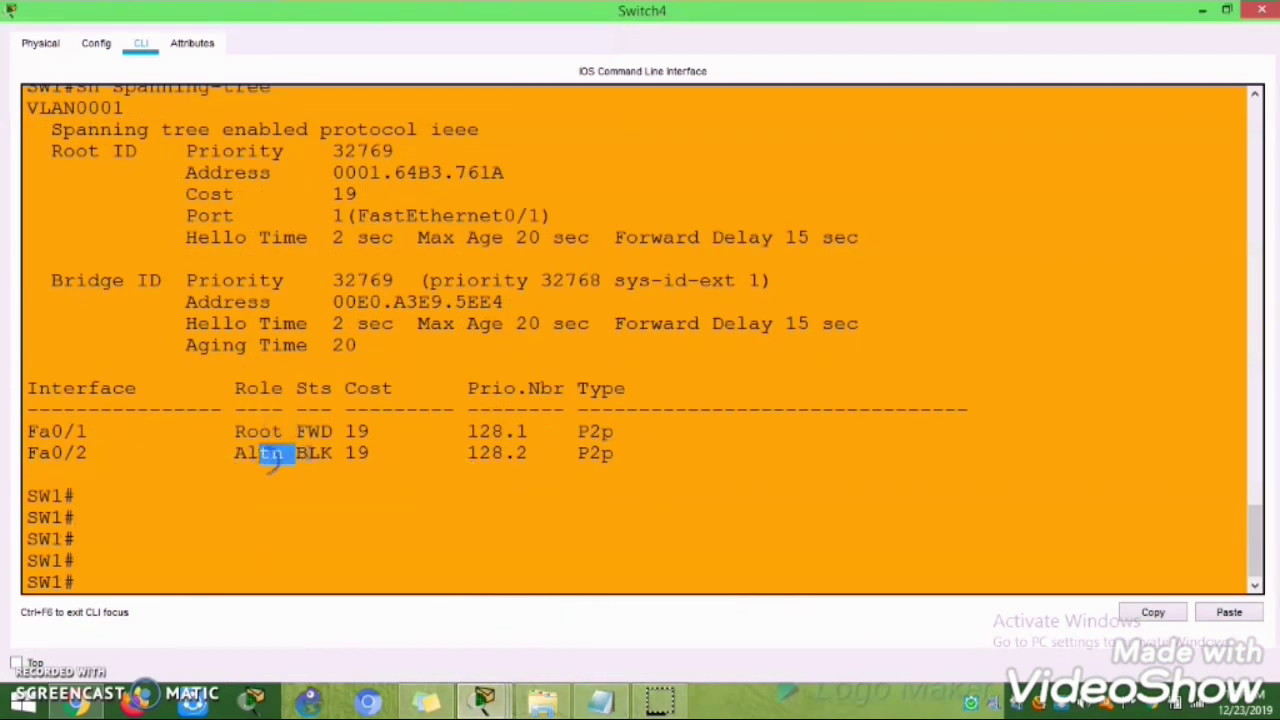
{"action": "double_click", "coordinate": [333, 453]}
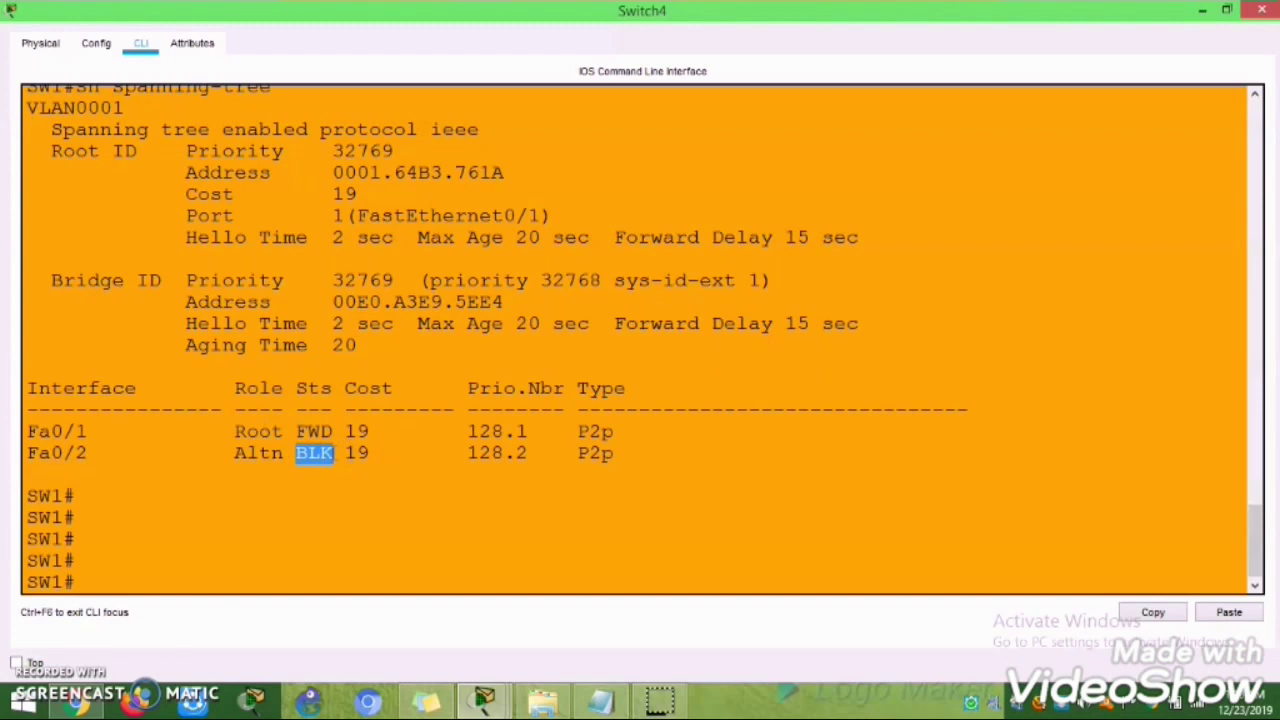
{"action": "left_click_drag", "start_coordinate": [344, 430], "coordinate": [370, 455]}
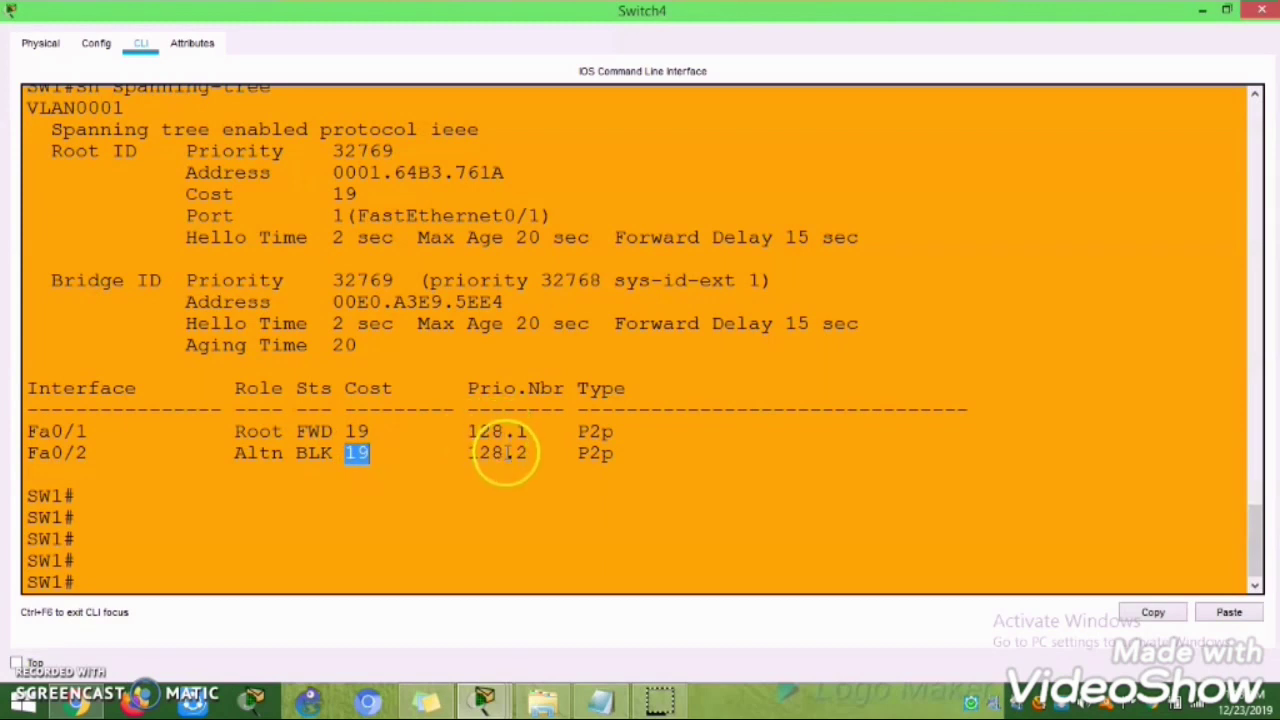
{"action": "left_click_drag", "start_coordinate": [466, 431], "coordinate": [446, 455]}
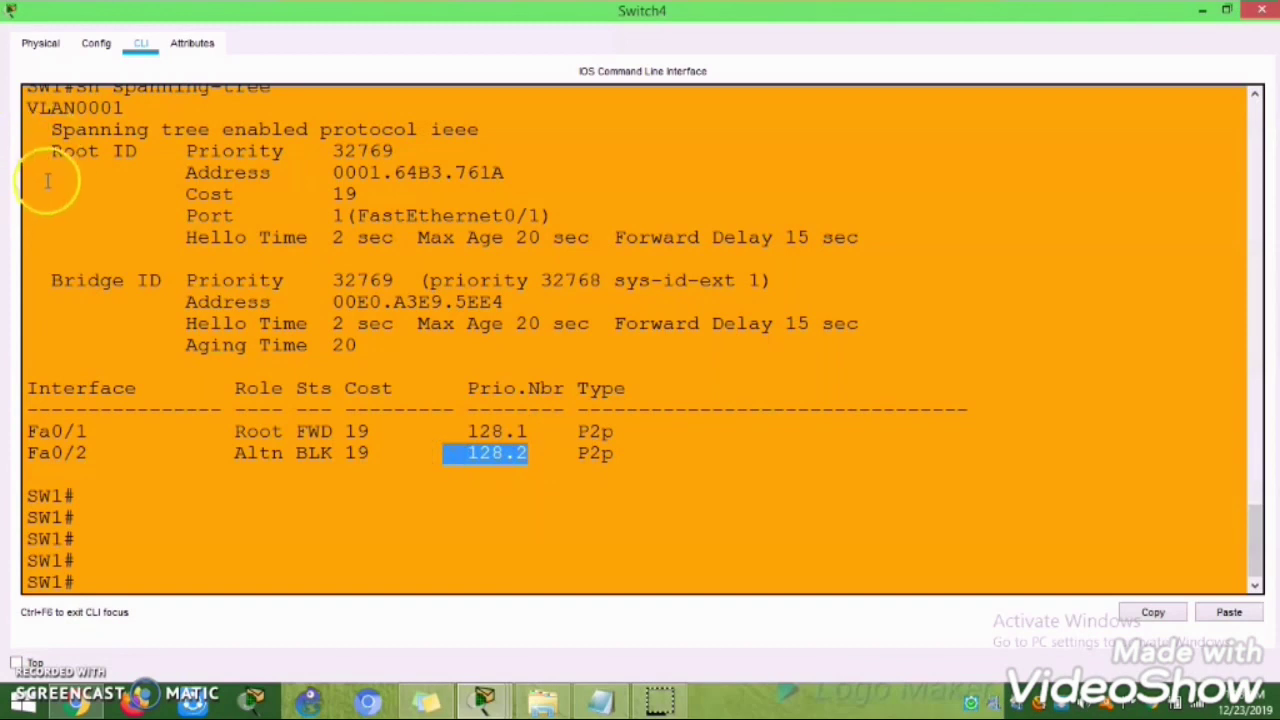
{"action": "left_click", "coordinate": [381, 540]}
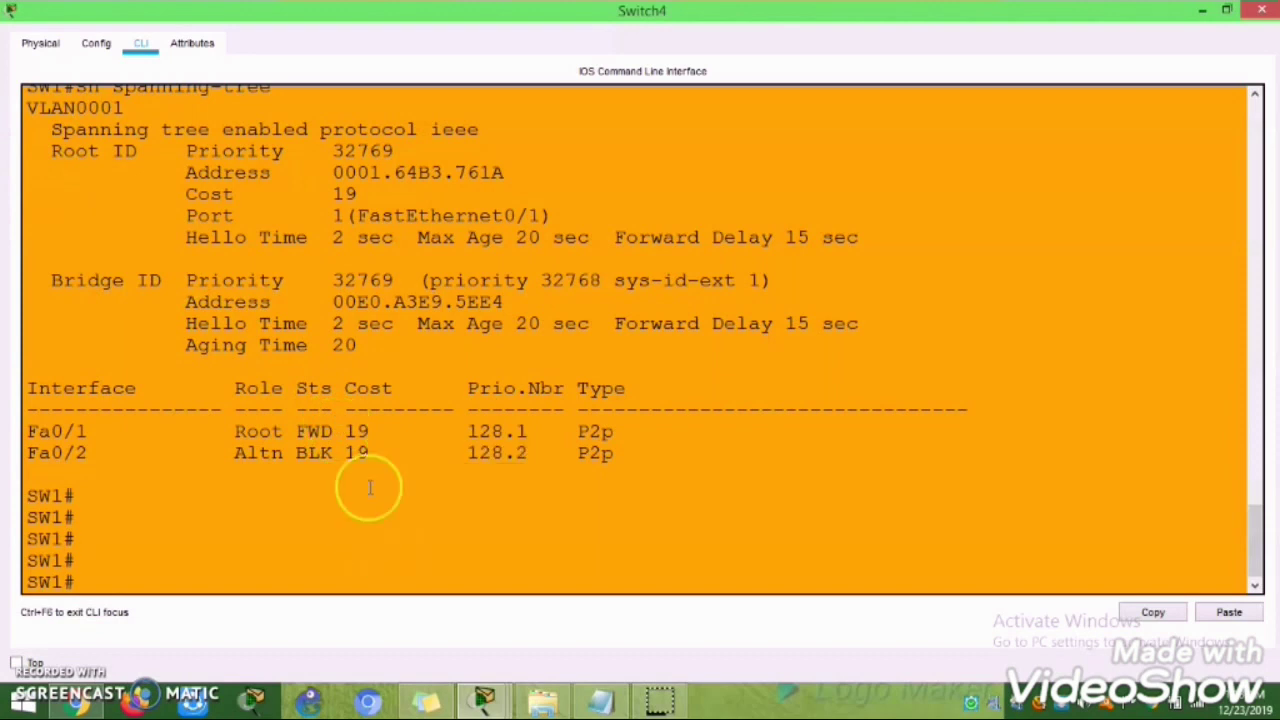
Compare the Root ID and Bridge ID priority values in SW1's spanning-tree output.
{"action": "left_click_drag", "start_coordinate": [257, 207], "coordinate": [529, 240]}
{"action": "left_click", "coordinate": [421, 571]}
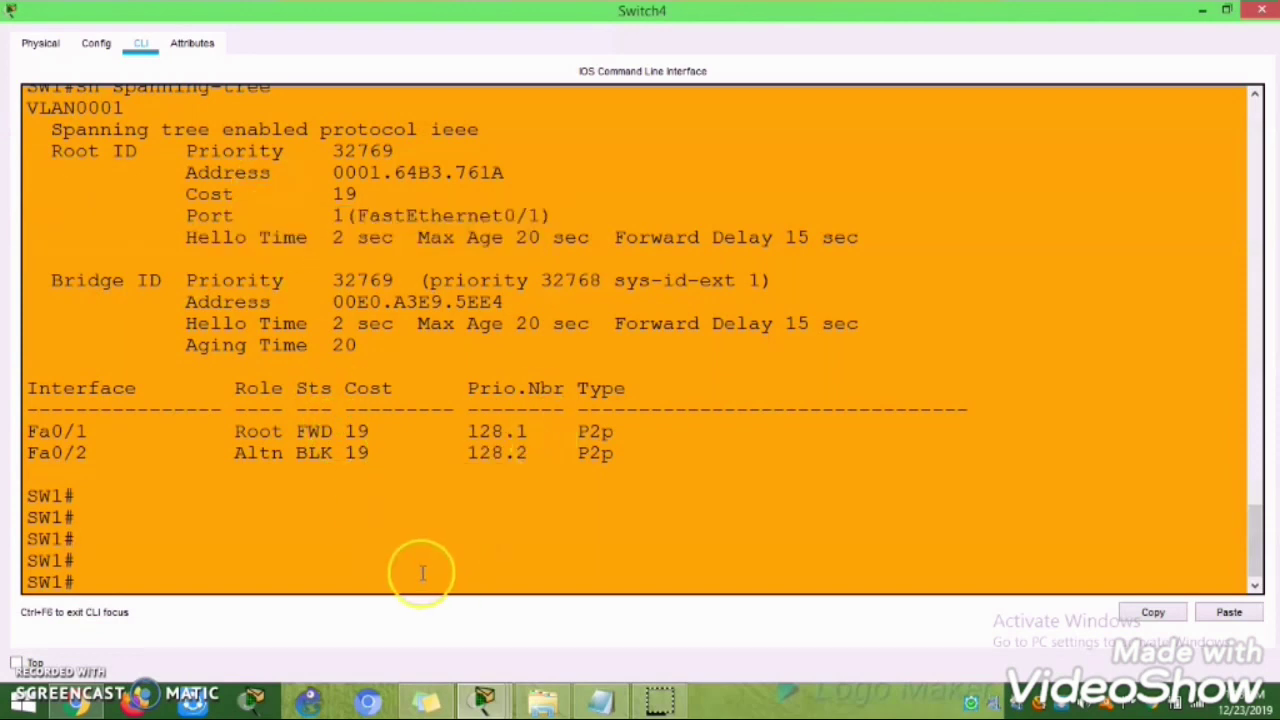
{"action": "left_click_drag", "start_coordinate": [333, 150], "coordinate": [405, 150]}
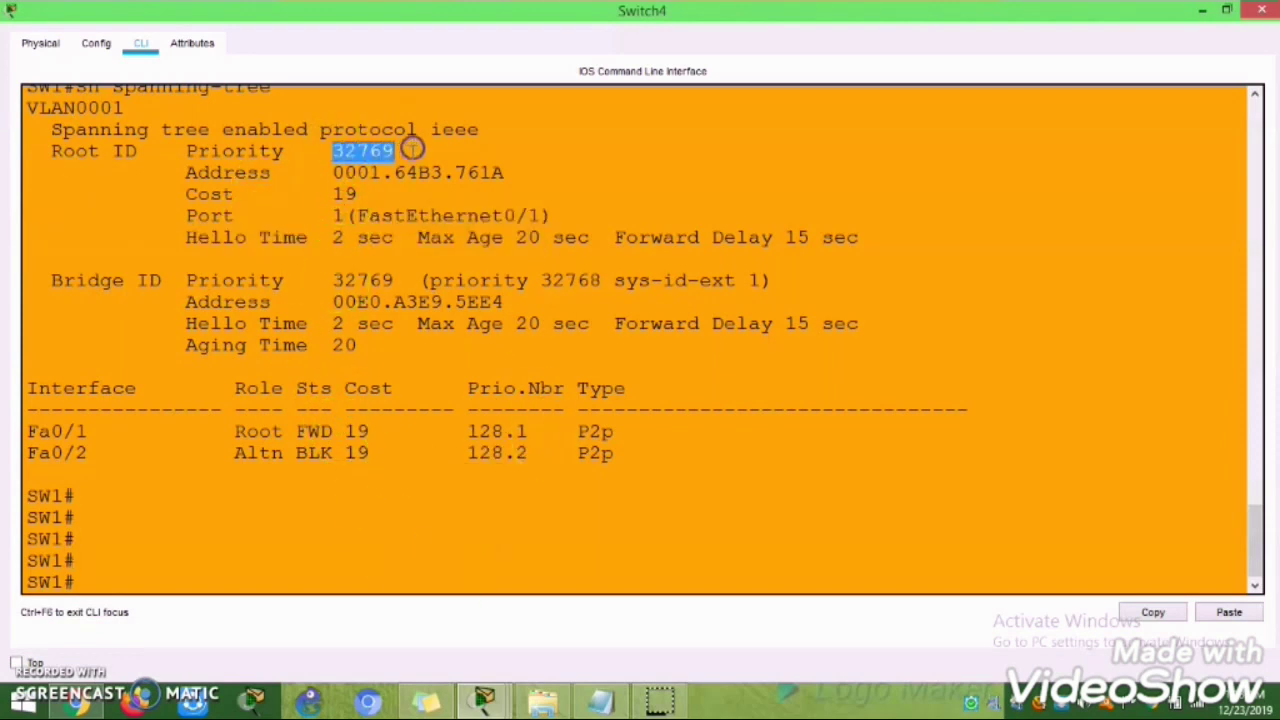
{"action": "left_click_drag", "start_coordinate": [335, 282], "coordinate": [395, 302]}
{"action": "left_click", "coordinate": [320, 557]}
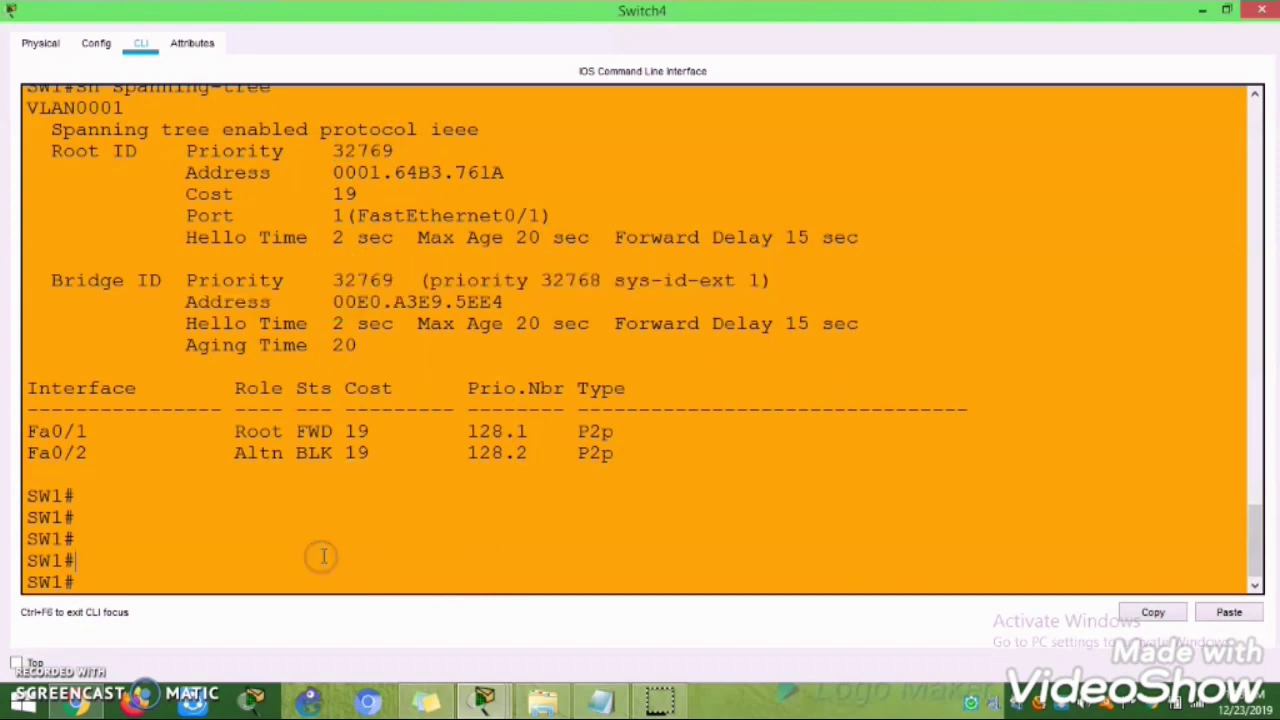
Enter global configuration mode on SW1 with conf t.
{"action": "key", "text": "Return"}
{"action": "key", "text": "Return"}
{"action": "key", "text": "Return"}
{"action": "type", "text": "conf t"}
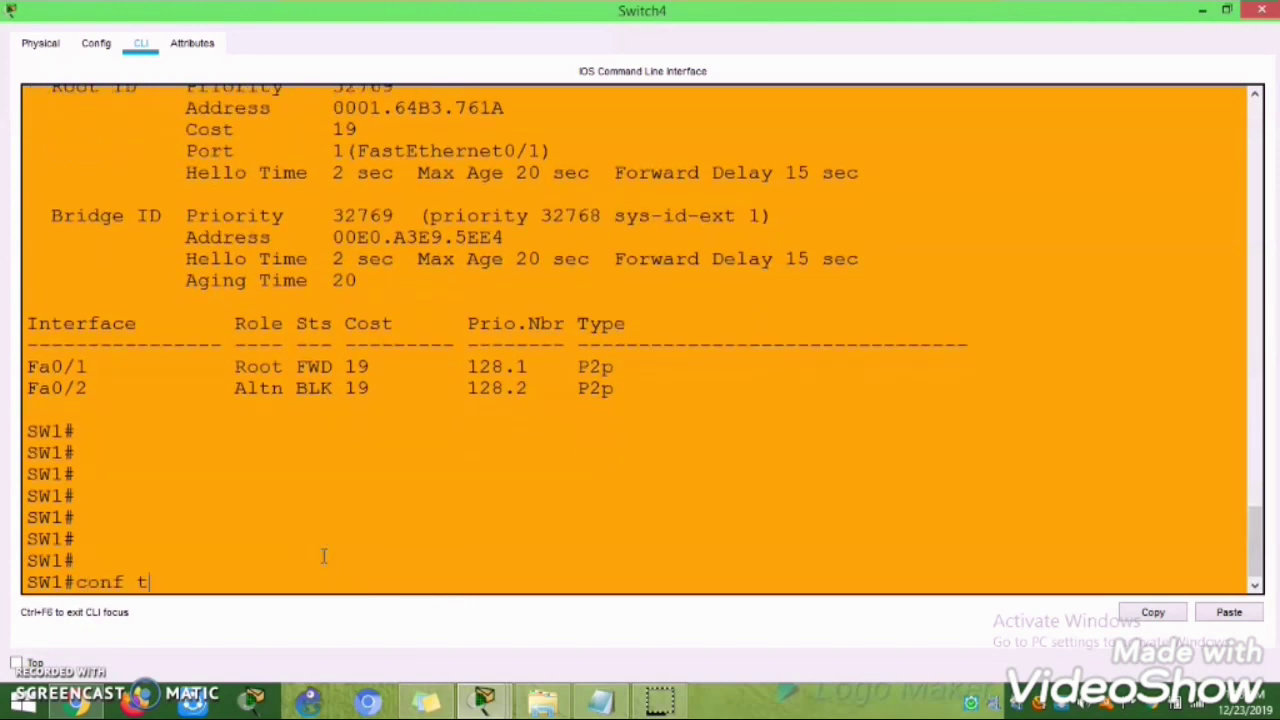
{"action": "key", "text": "Return"}
{"action": "key", "text": "Return"}
{"action": "key", "text": "Return"}
Begin the SW1 command spanning-tree vlan 1 priority, leaving the priority value open.
{"action": "type", "text": "span"}
{"action": "key", "text": "Tab"}
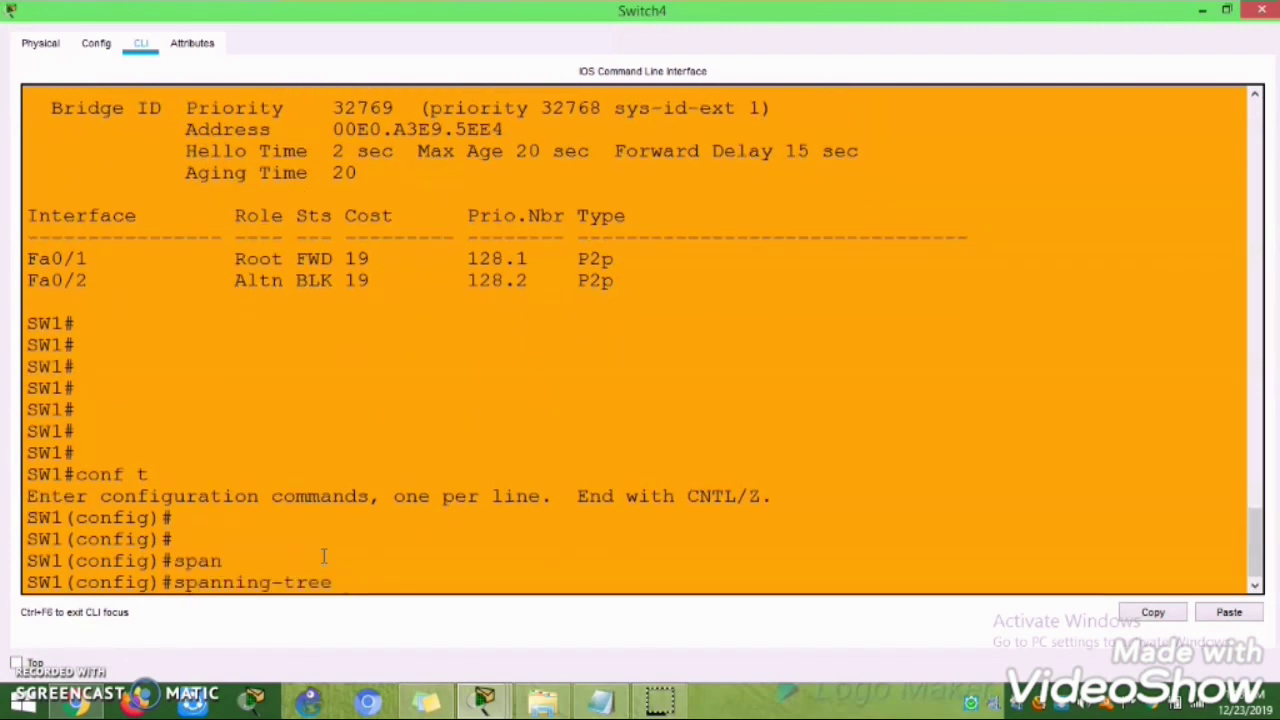
{"action": "type", "text": "vl"}
{"action": "key", "text": "Tab"}
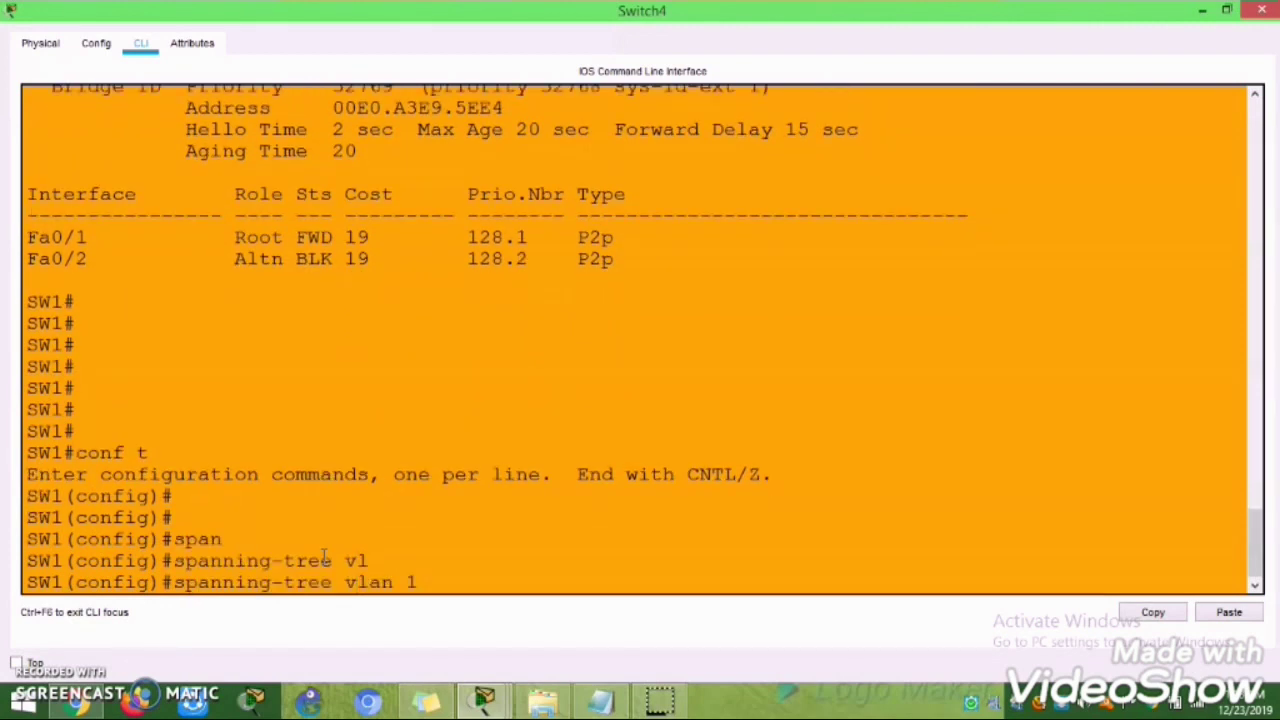
{"action": "type", "text": "1 pri"}
{"action": "key", "text": "Tab"}
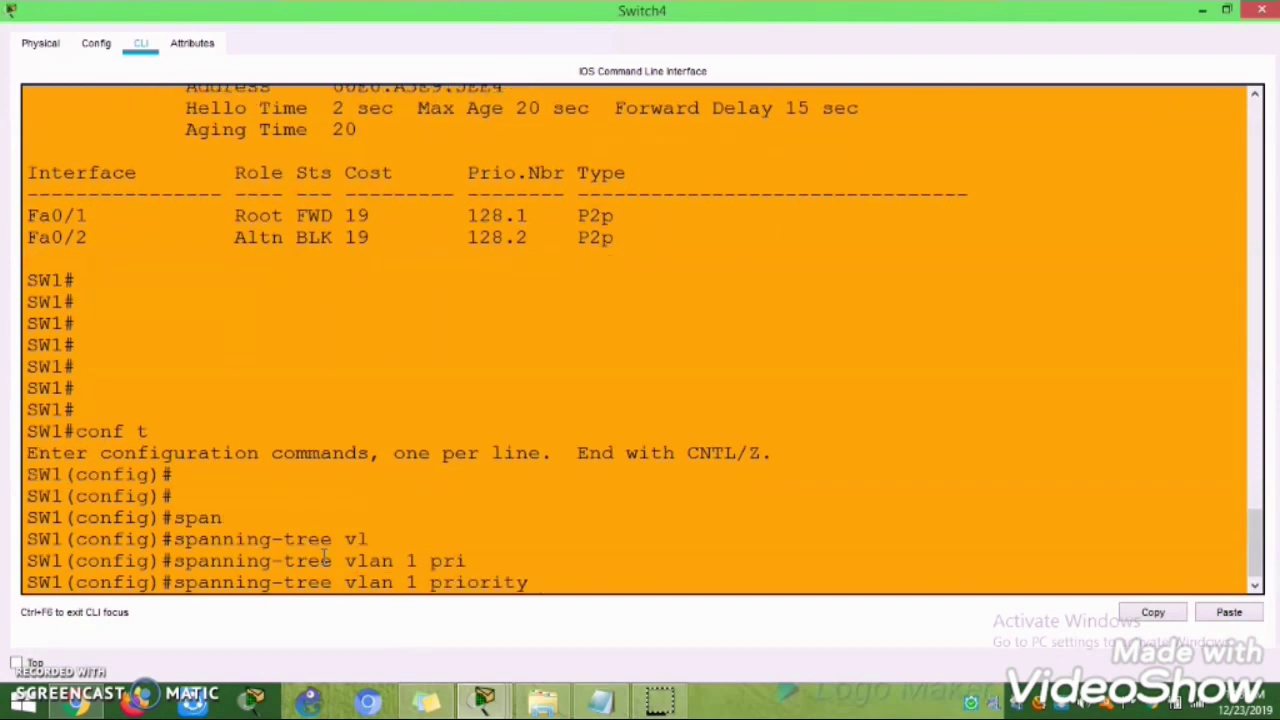
Switch to Notepad, add the note "Priority increase or decrease by 4096" below the port definitions, and minimize it.
{"action": "left_click_drag", "start_coordinate": [1249, 543], "coordinate": [1246, 560]}
{"action": "left_click", "coordinate": [600, 700]}
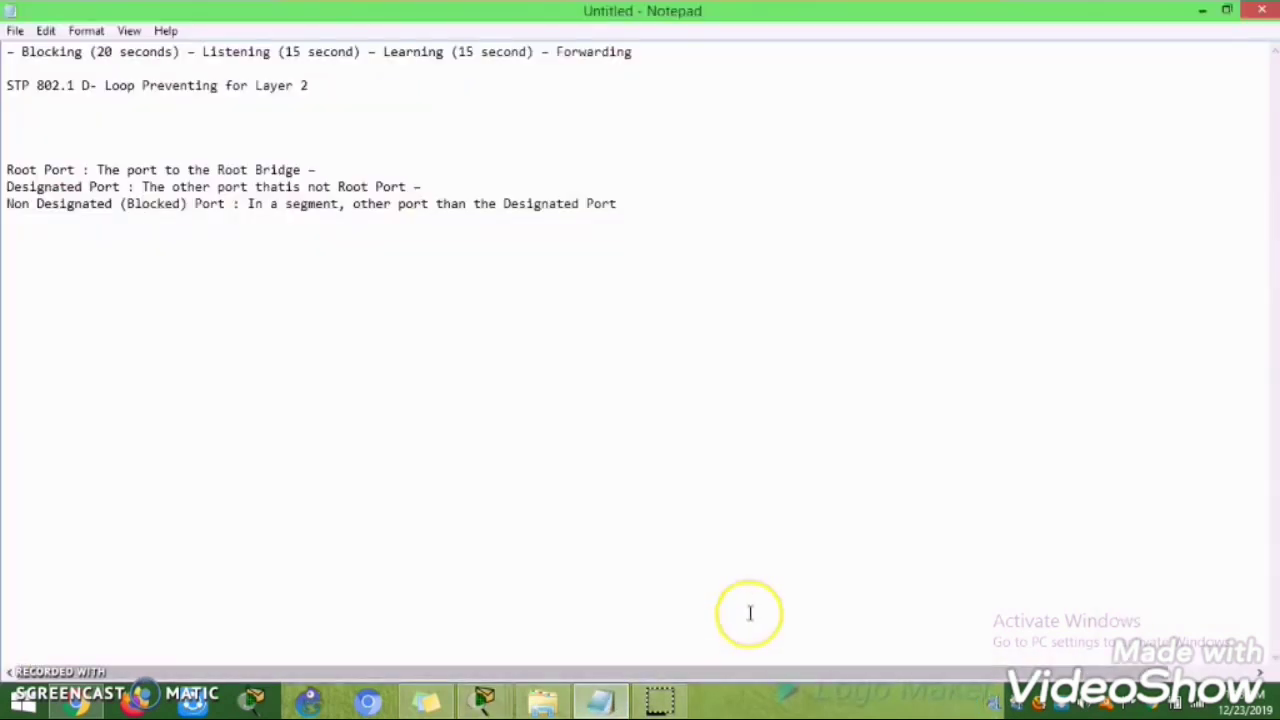
{"action": "left_click", "coordinate": [686, 207]}
{"action": "key", "text": "Return"}
{"action": "key", "text": "Return"}
{"action": "key", "text": "Return"}
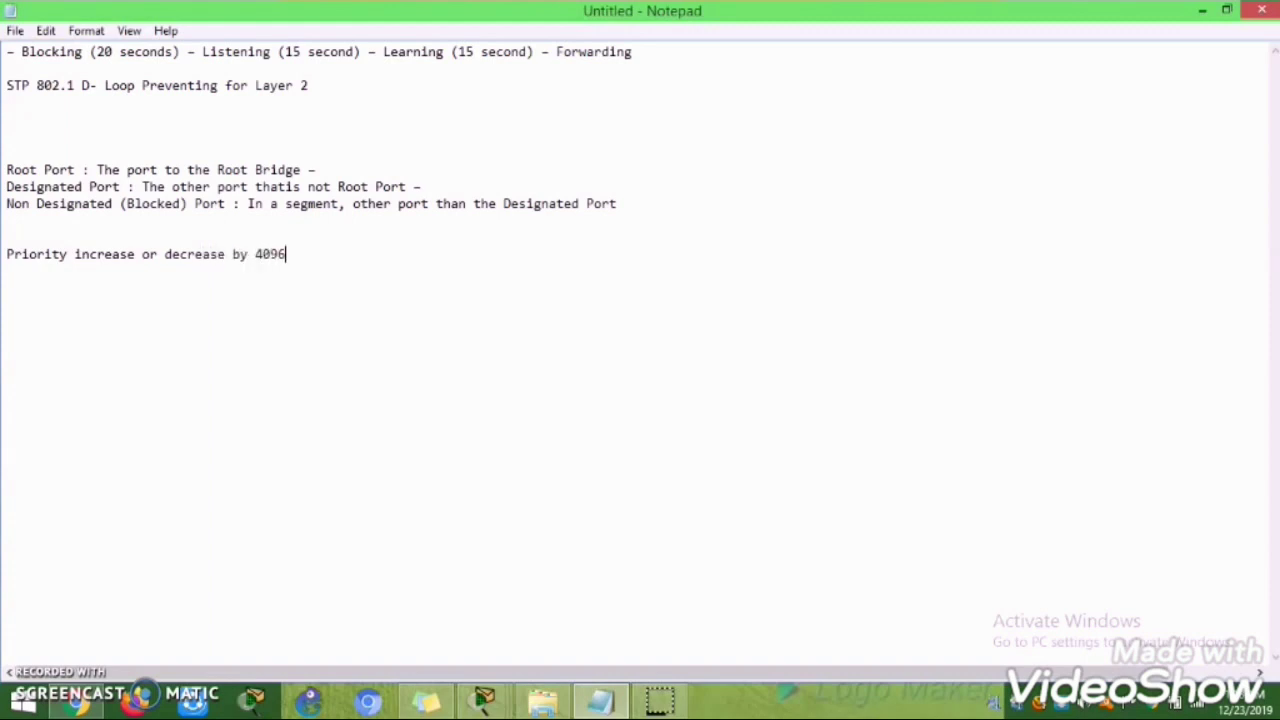
{"action": "left_click", "coordinate": [1203, 12]}
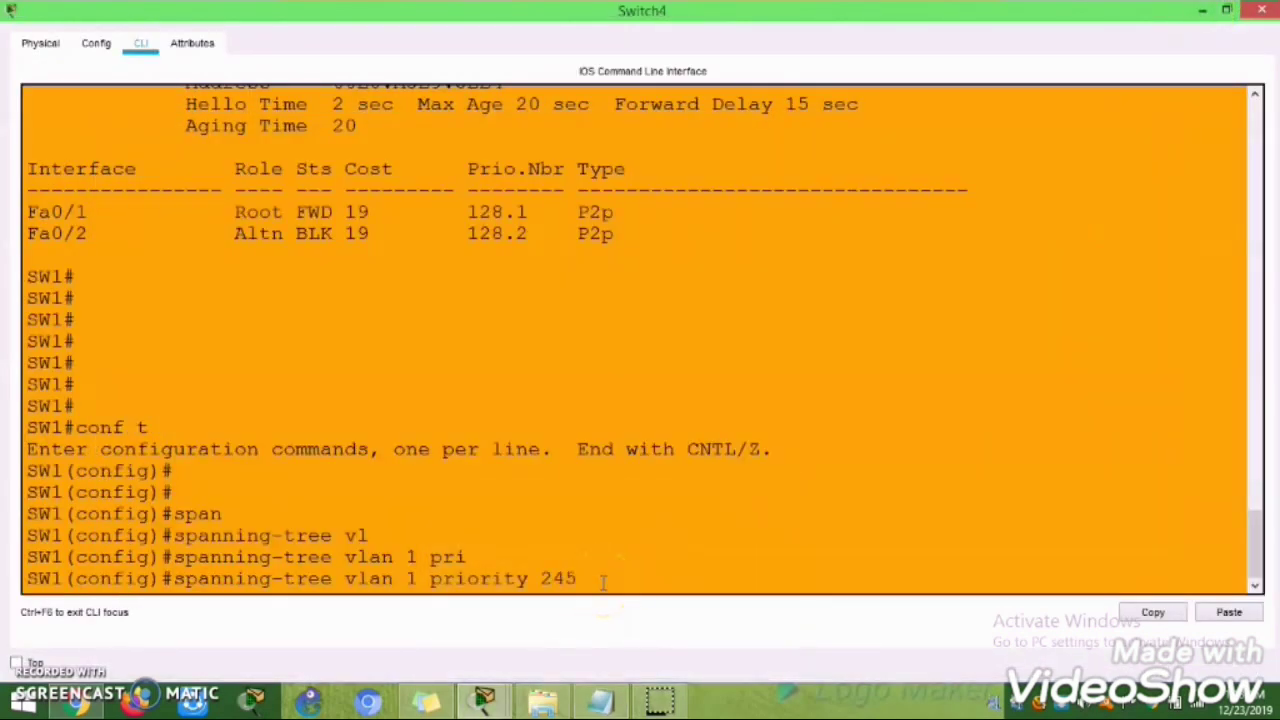
Complete the command on SW1 to set the VLAN 1 spanning-tree priority to 24576.
{"action": "key", "text": "Return"}
{"action": "key", "text": "Return"}
{"action": "key", "text": "Return"}
{"action": "key", "text": "Return"}
{"action": "key", "text": "Return"}
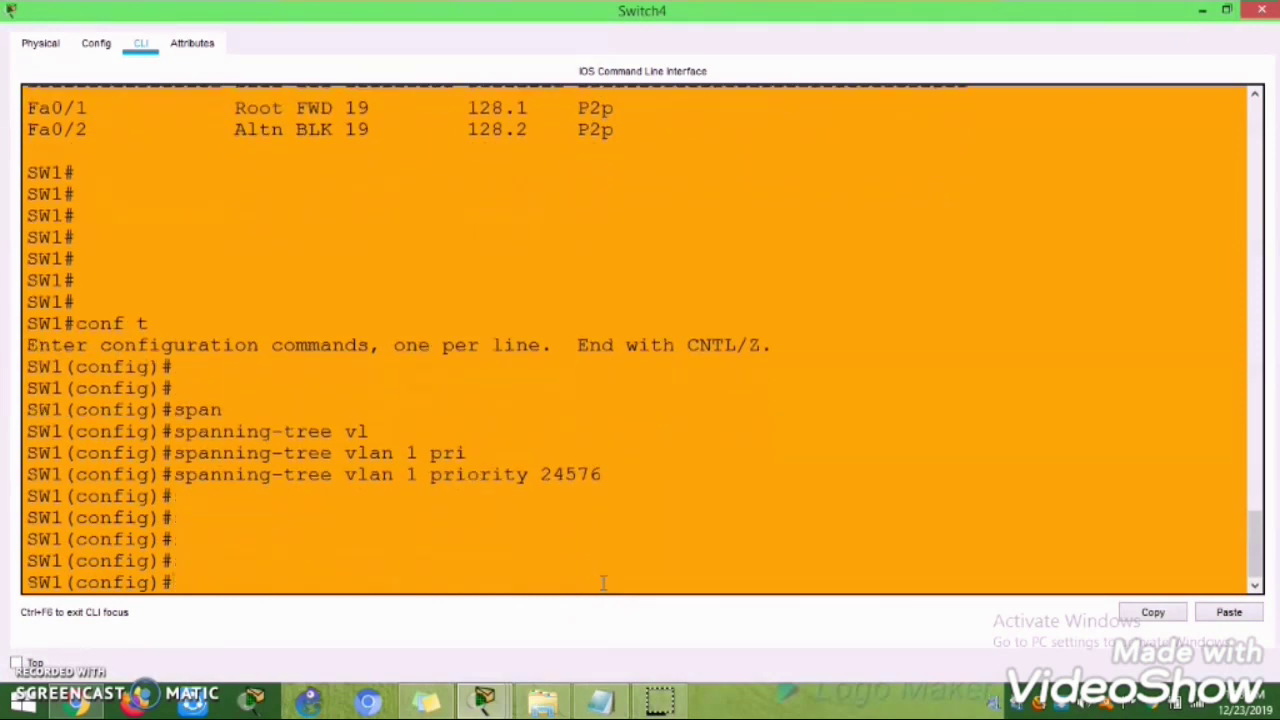
Try to set SW1's VLAN 1 spanning-tree priority to 24578 and compare that value with 24576.
{"action": "key", "text": "Up"}
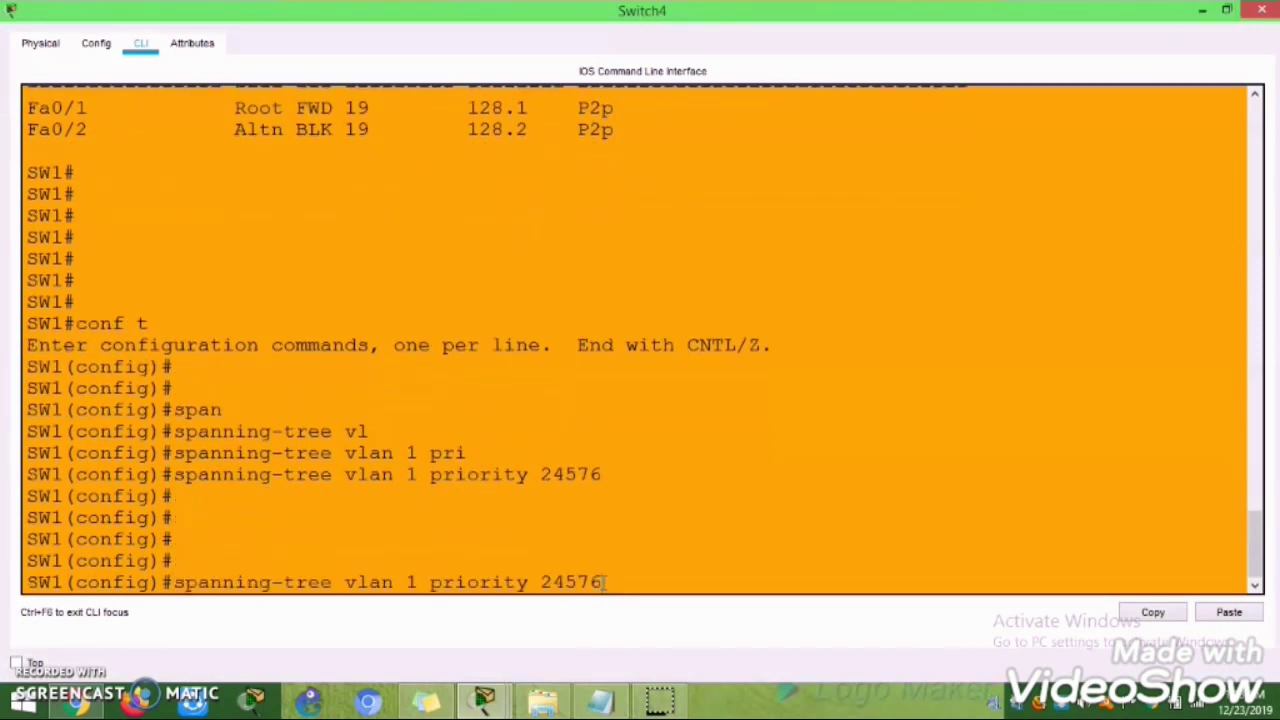
{"action": "key", "text": "Return"}
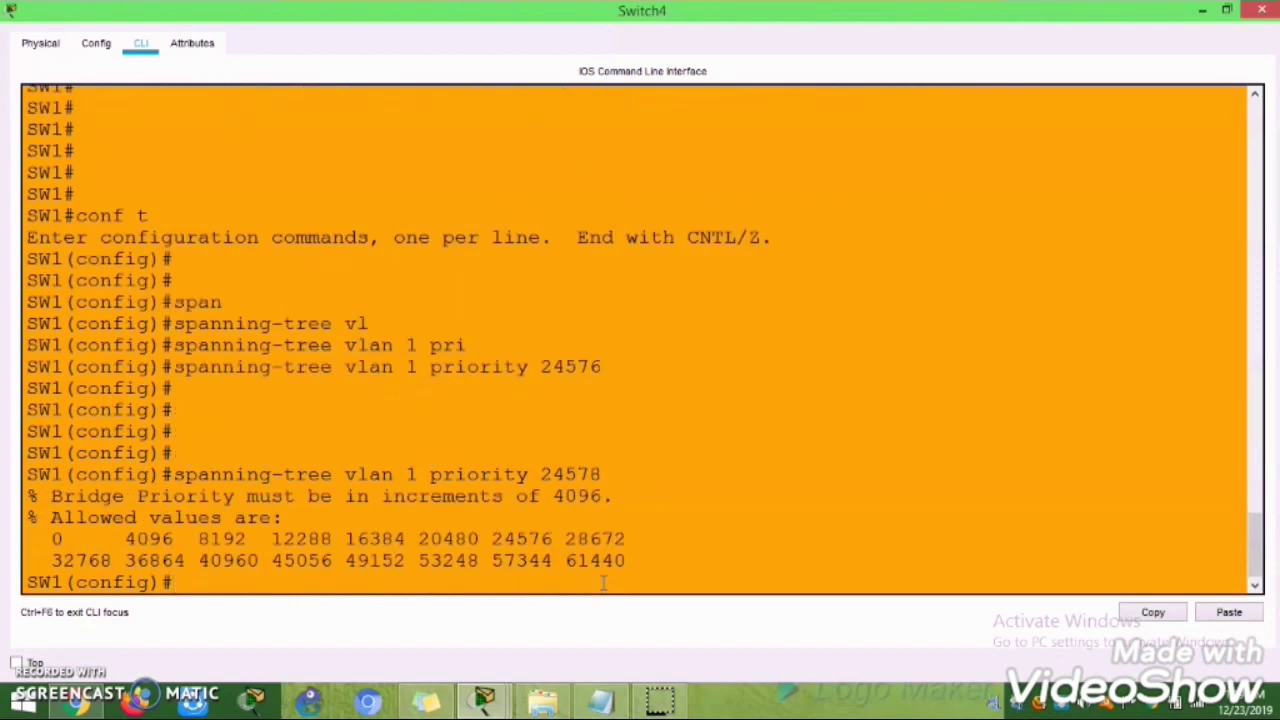
{"action": "left_click_drag", "start_coordinate": [541, 476], "coordinate": [600, 477]}
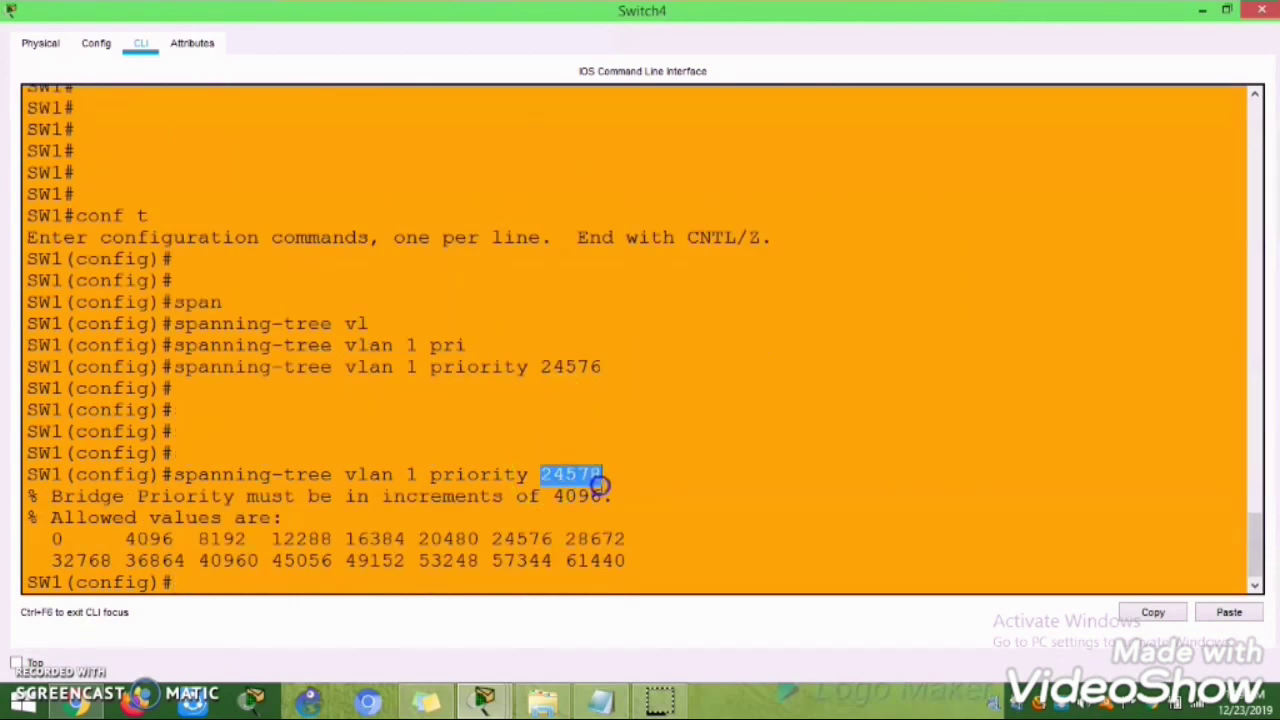
{"action": "left_click_drag", "start_coordinate": [600, 367], "coordinate": [547, 368]}
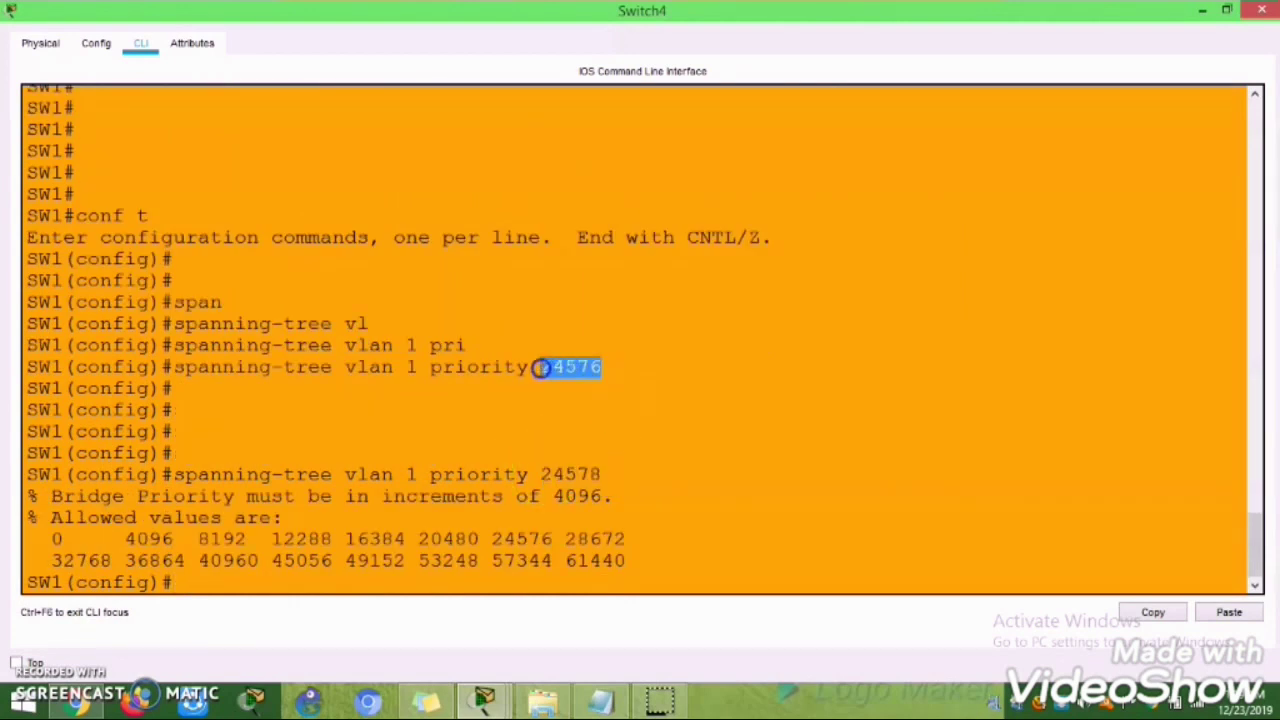
Examine the list of allowed bridge priority values in SW1's output.
{"action": "left_click_drag", "start_coordinate": [125, 540], "coordinate": [468, 540]}
{"action": "left_click", "coordinate": [282, 540]}
{"action": "left_click_drag", "start_coordinate": [626, 562], "coordinate": [52, 540]}
{"action": "left_click_drag", "start_coordinate": [566, 561], "coordinate": [624, 561]}
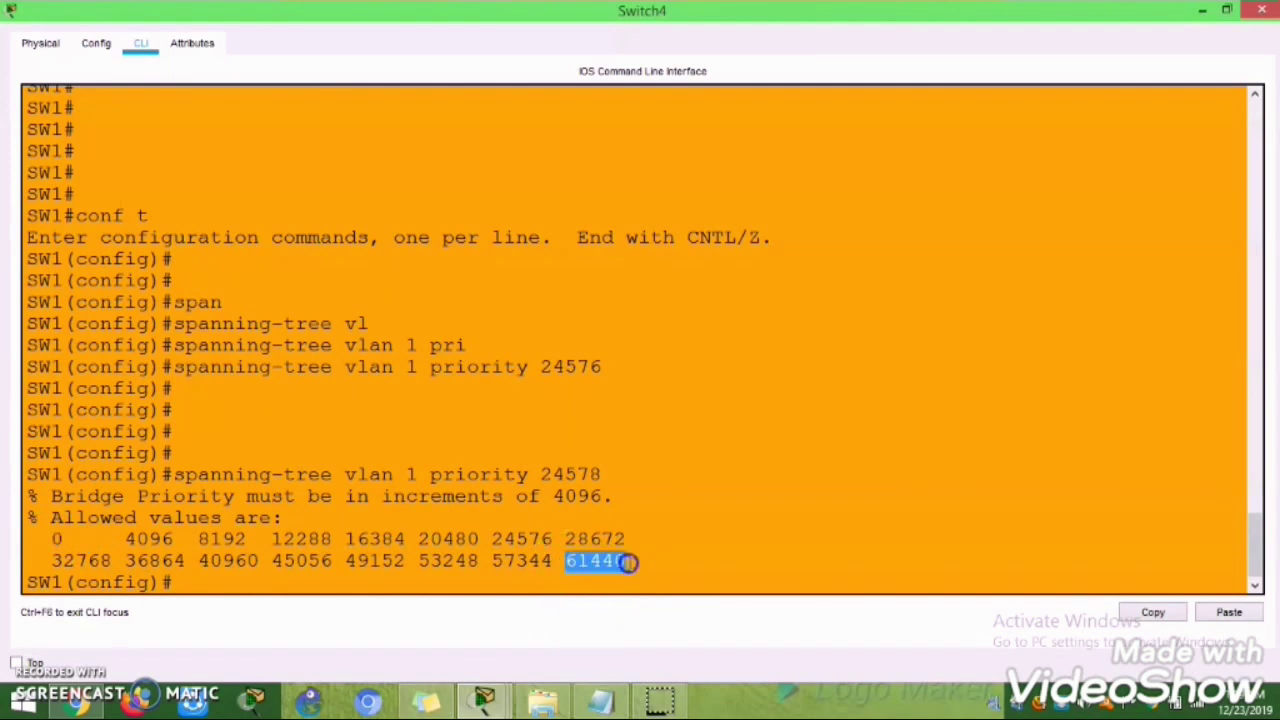
{"action": "left_click_drag", "start_coordinate": [112, 562], "coordinate": [50, 562]}
Exit configuration mode on SW1 and display its spanning-tree information with sh spanning-tree.
{"action": "left_click", "coordinate": [277, 581]}
{"action": "key", "text": "Return"}
{"action": "key", "text": "Return"}
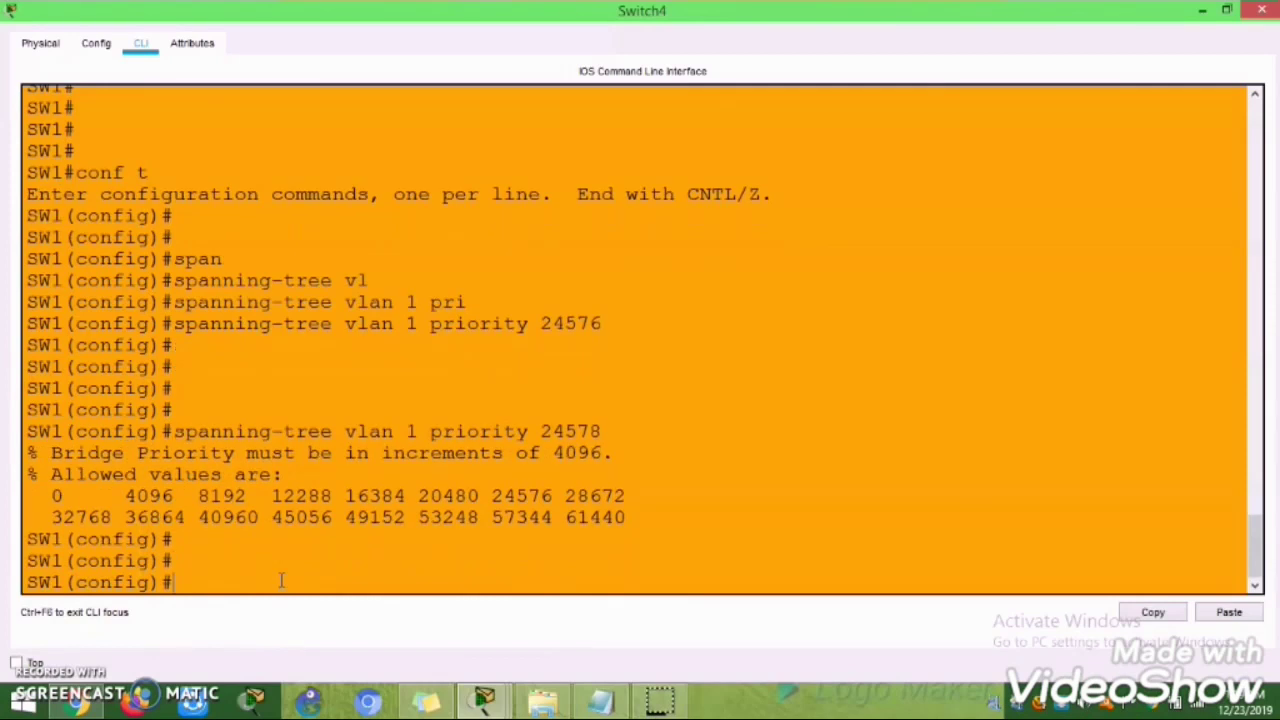
{"action": "key", "text": "ctrl+z"}
{"action": "key", "text": "Return"}
{"action": "type", "text": "sh span"}
{"action": "key", "text": "Tab"}
{"action": "key", "text": "Return"}
{"action": "key", "text": "Return"}
{"action": "key", "text": "Return"}
{"action": "key", "text": "Return"}
{"action": "key", "text": "Return"}
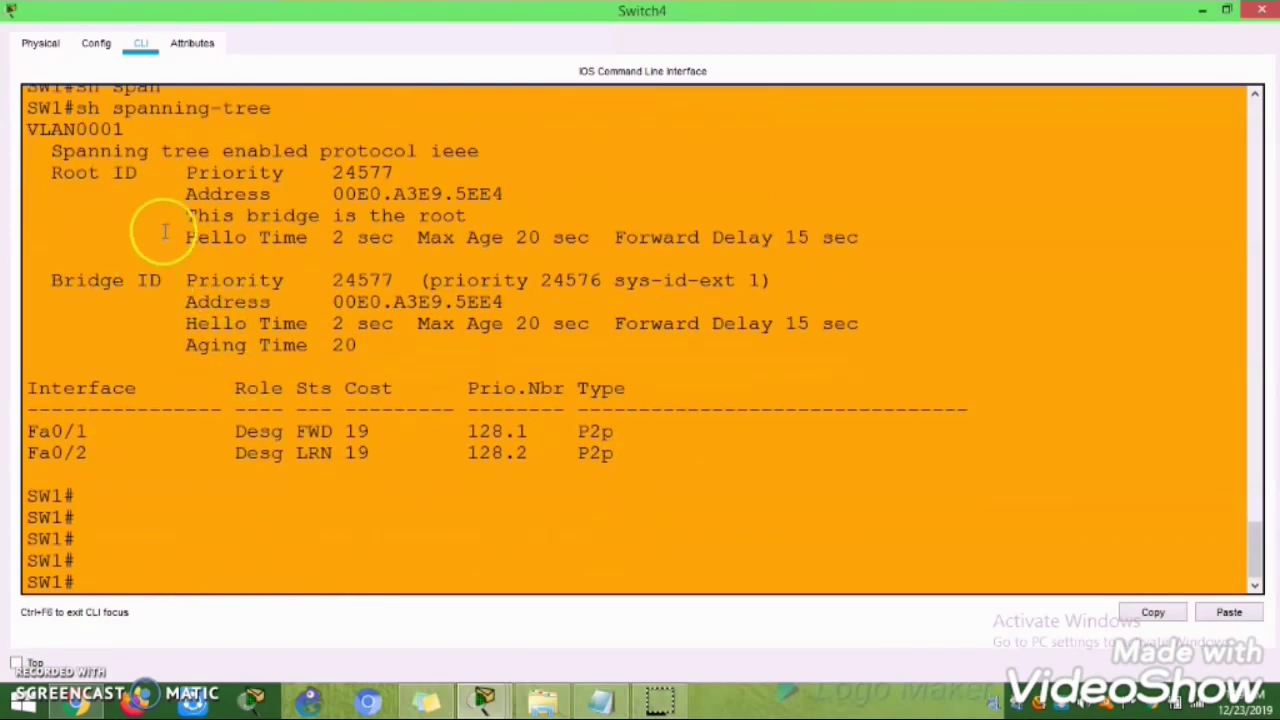
Examine SW1's root bridge statement and its Bridge ID priority in the spanning-tree output.
{"action": "left_click_drag", "start_coordinate": [171, 217], "coordinate": [484, 218]}
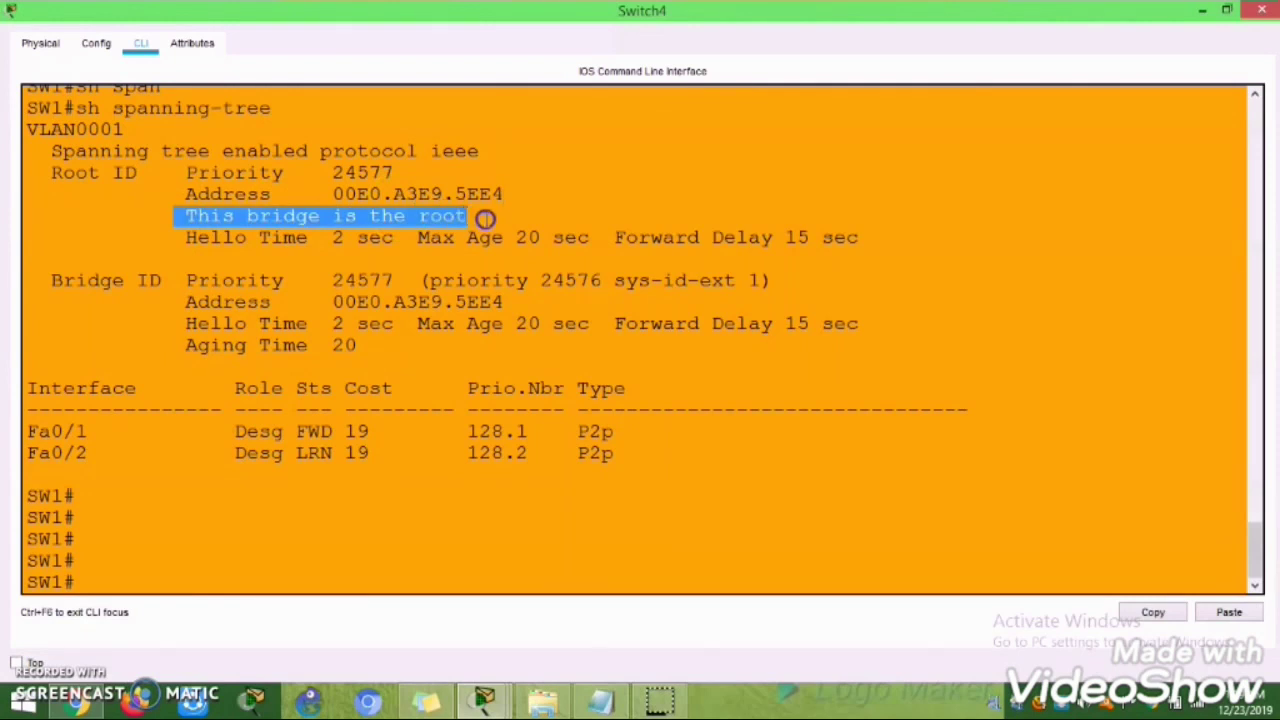
{"action": "left_click_drag", "start_coordinate": [62, 583], "coordinate": [14, 580]}
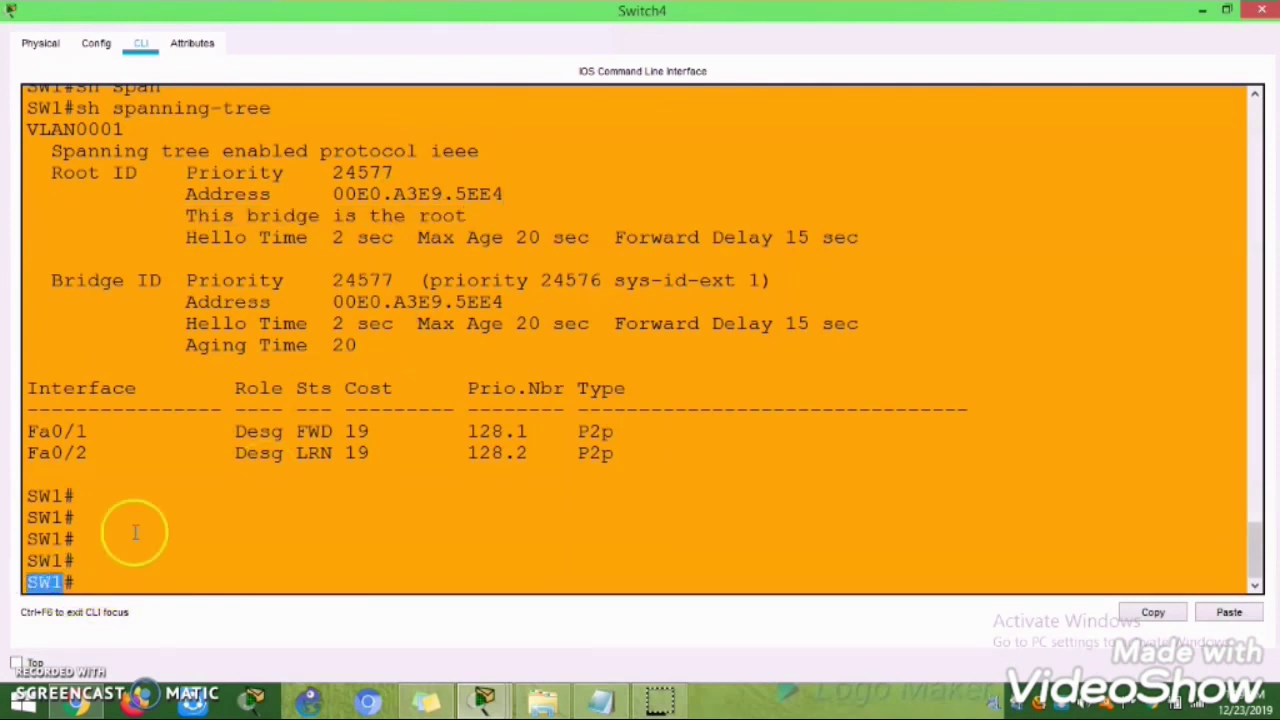
{"action": "left_click_drag", "start_coordinate": [189, 215], "coordinate": [492, 213]}
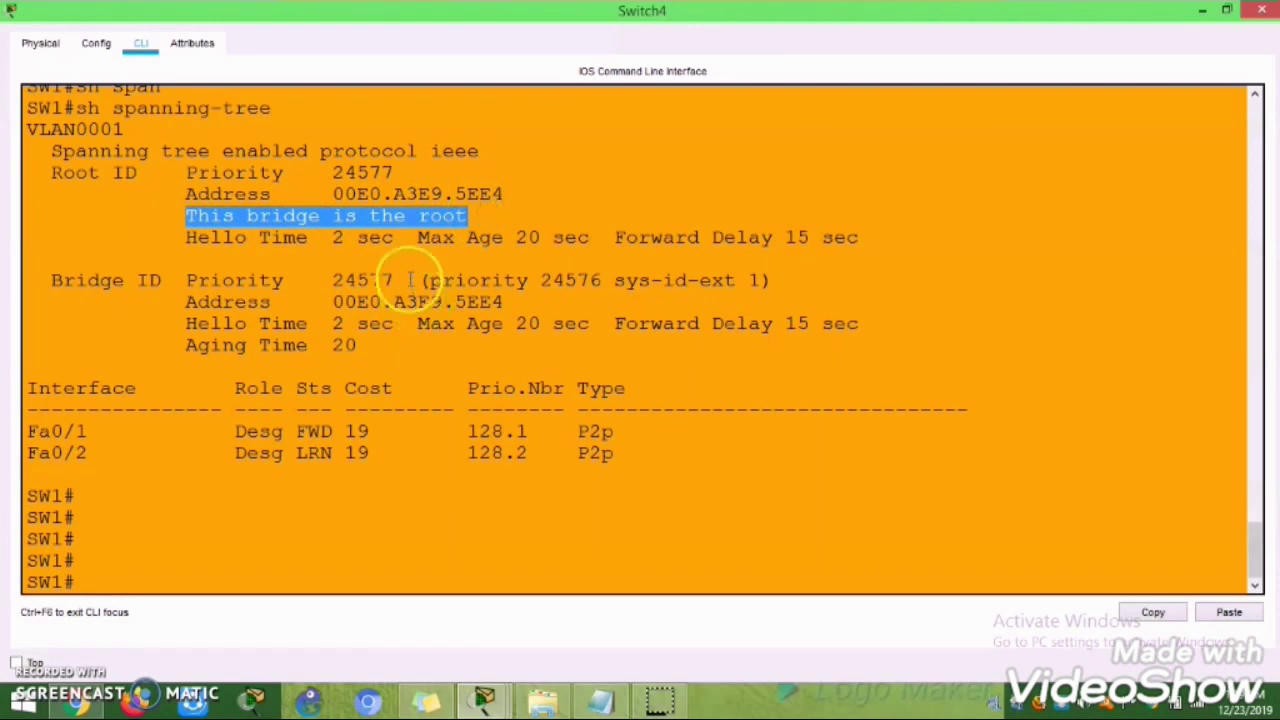
{"action": "double_click", "coordinate": [351, 286]}
{"action": "left_click", "coordinate": [403, 383]}
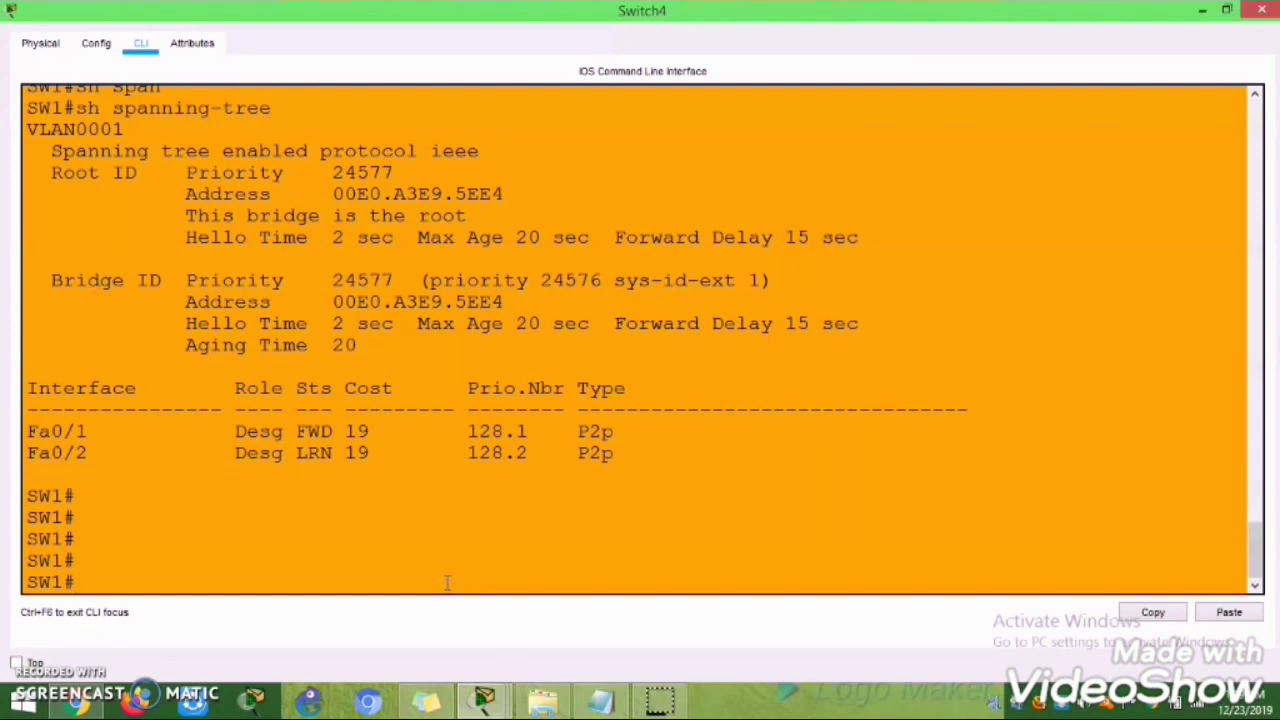
Run sh spanning-tree again on SW1 to refresh the port states.
{"action": "left_click", "coordinate": [388, 517]}
{"action": "key", "text": "Return"}
{"action": "key", "text": "Return"}
{"action": "key", "text": "Return"}
{"action": "key", "text": "Return"}
{"action": "left_click", "coordinate": [344, 452]}
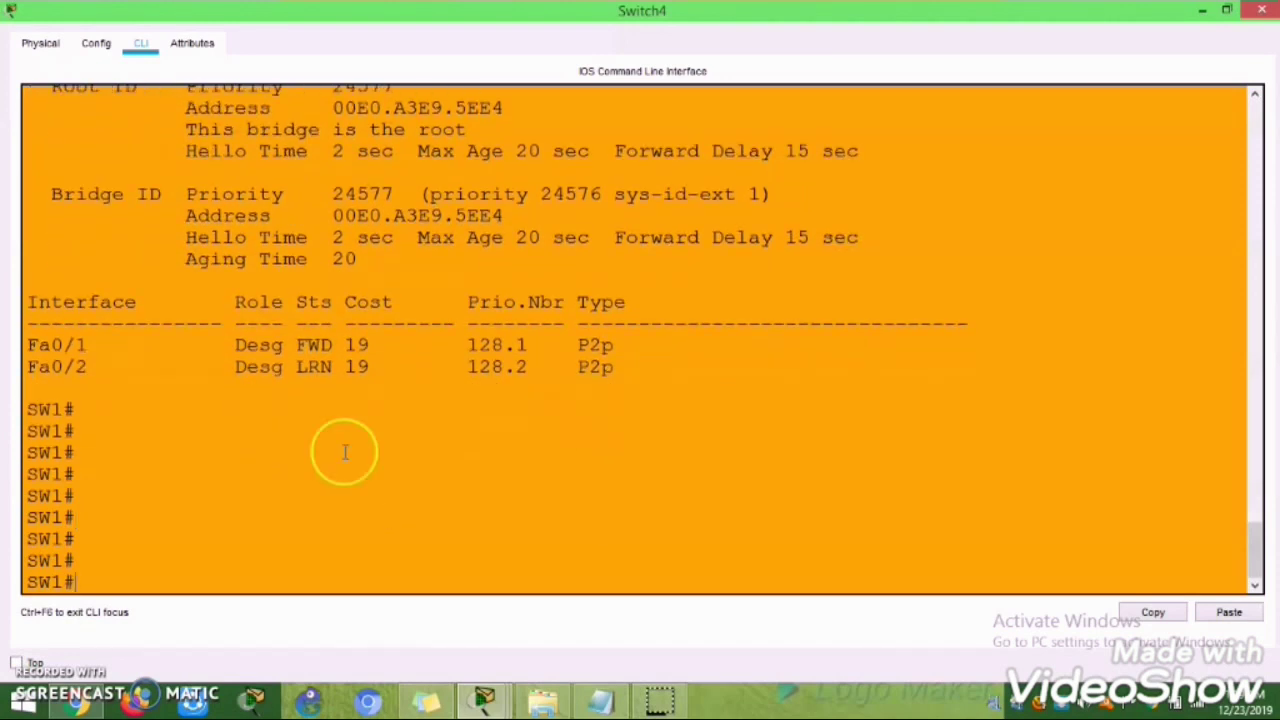
{"action": "key", "text": "Up"}
{"action": "key", "text": "Return"}
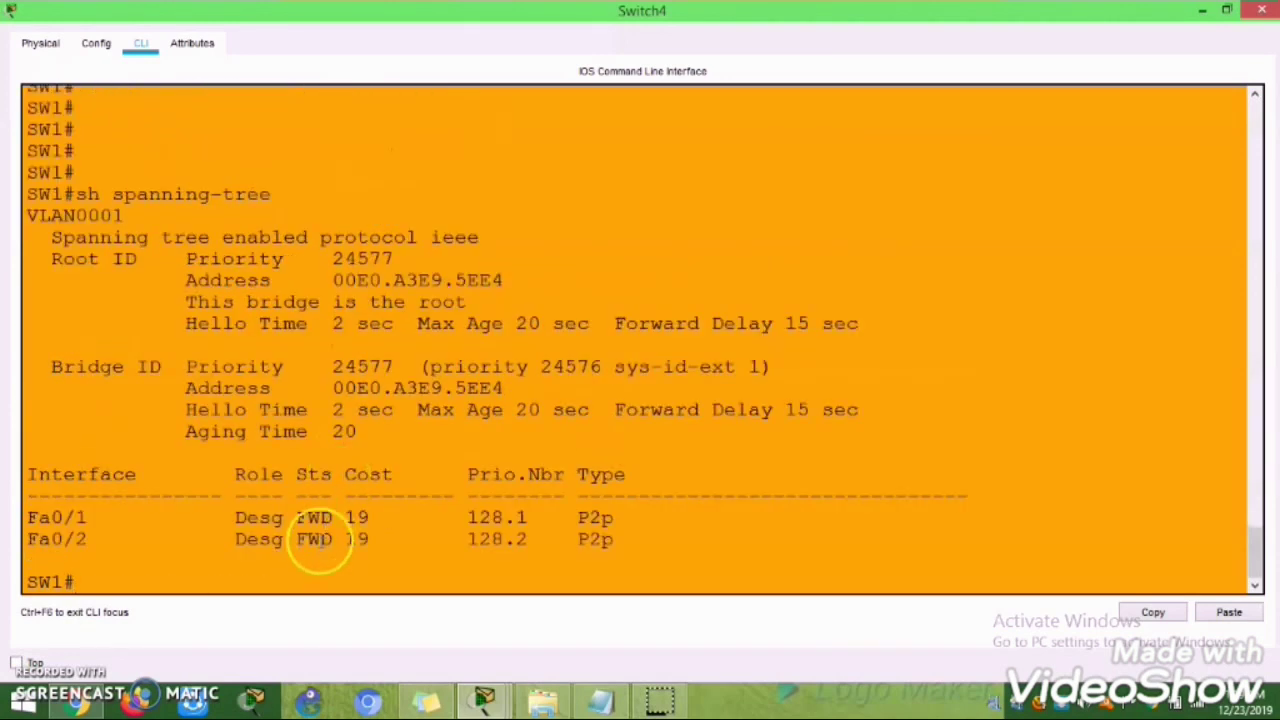
Compare the Fa0/1 and Fa0/2 status values between SW1's latest and previous spanning-tree outputs.
{"action": "double_click", "coordinate": [316, 539]}
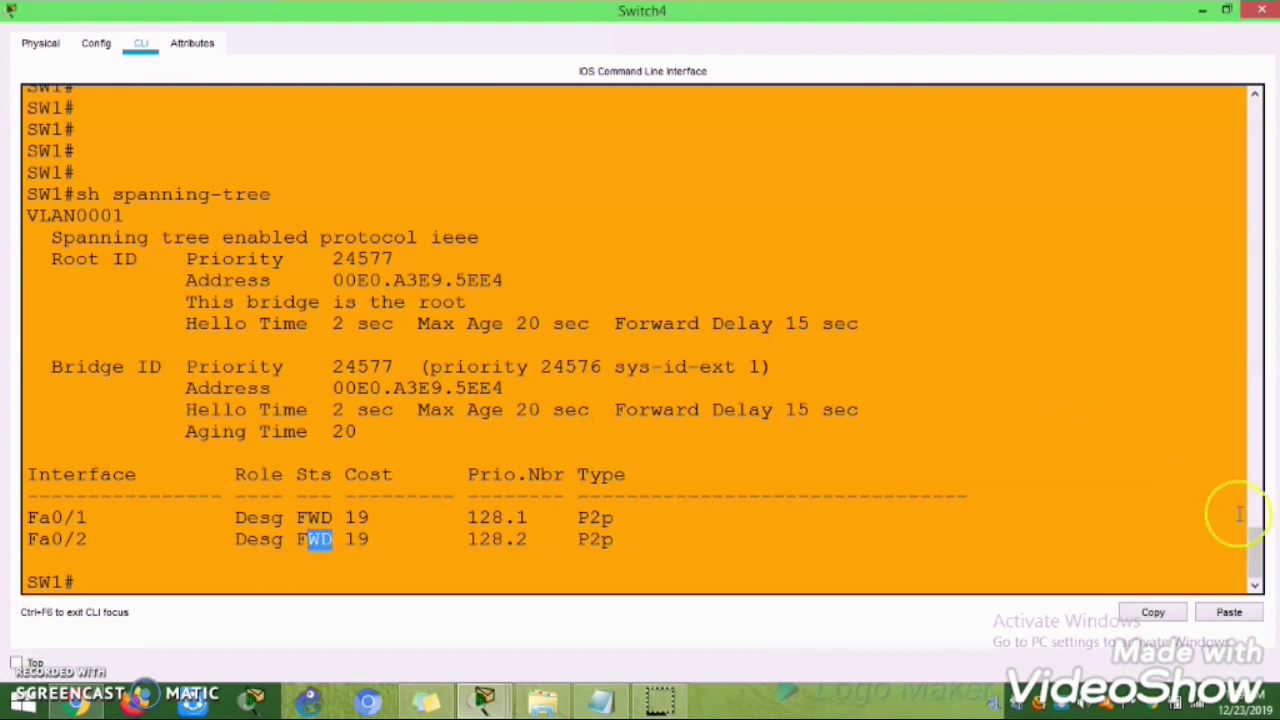
{"action": "left_click_drag", "start_coordinate": [1262, 548], "coordinate": [1257, 523]}
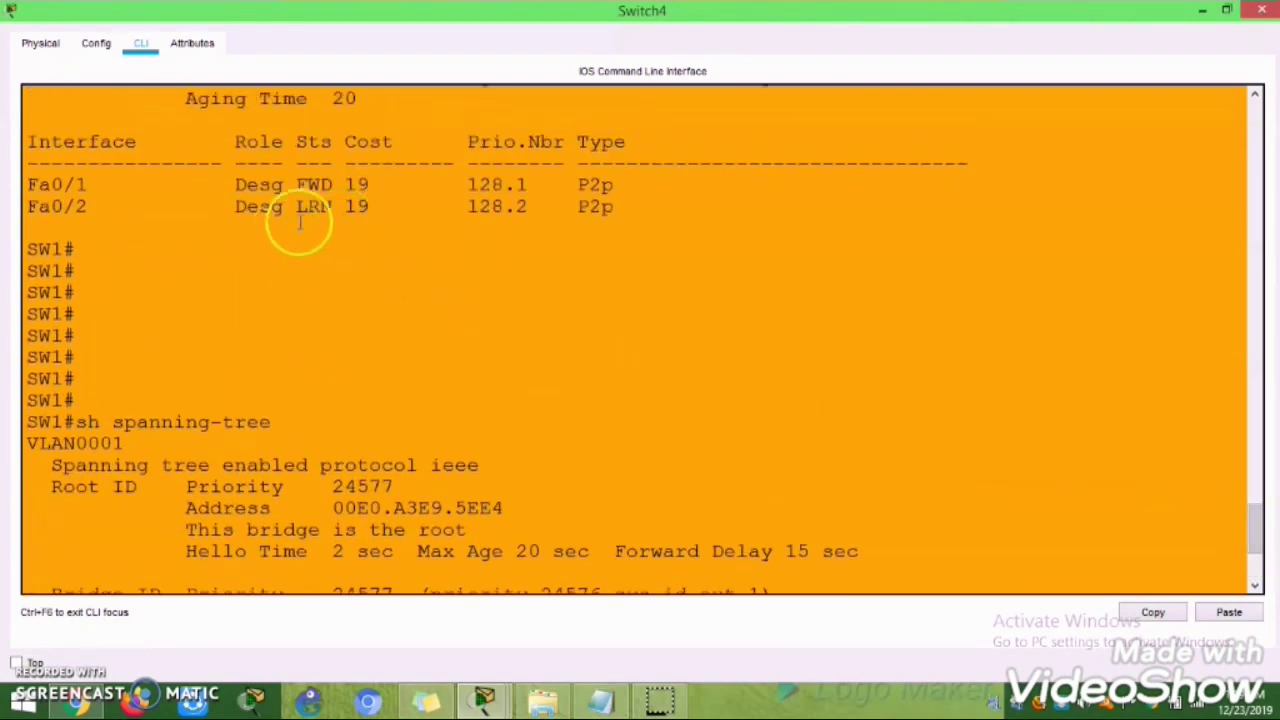
{"action": "mouse_move", "coordinate": [333, 206]}
{"action": "left_mouse_down"}
{"action": "mouse_move", "coordinate": [306, 206]}
{"action": "mouse_move", "coordinate": [300, 183]}
{"action": "mouse_move", "coordinate": [323, 184]}
{"action": "left_mouse_up"}
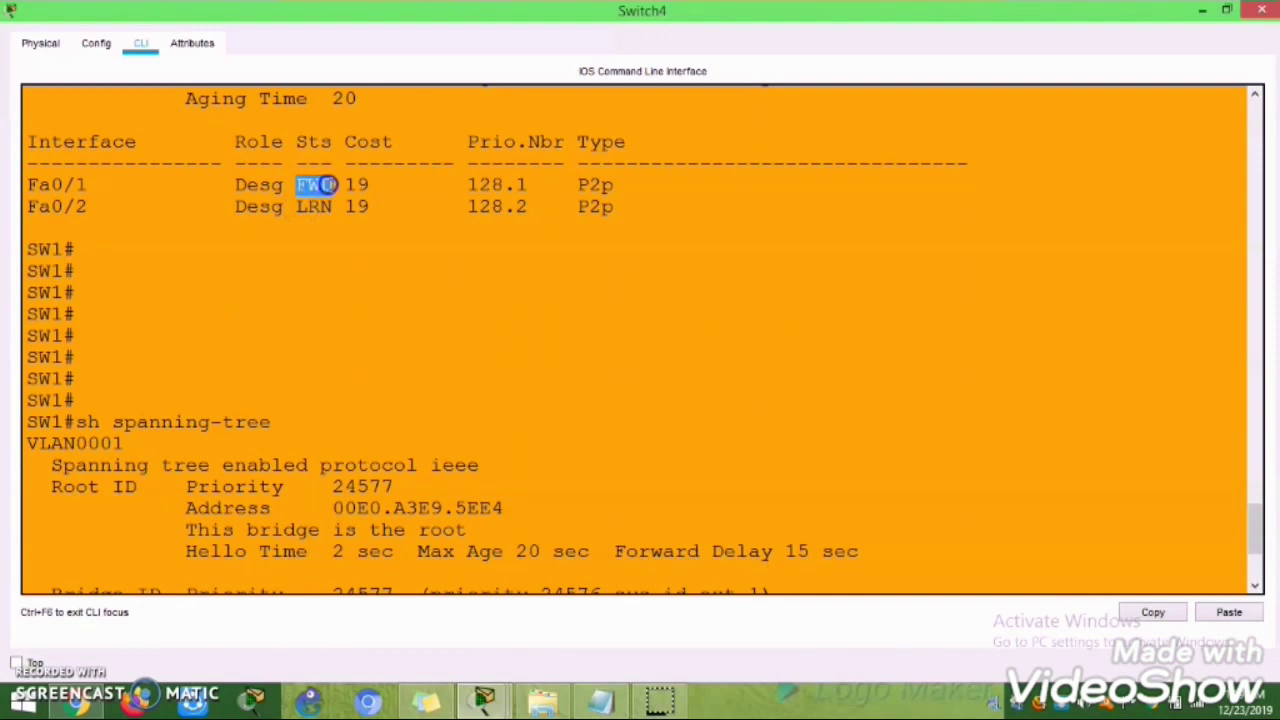
{"action": "left_click", "coordinate": [343, 205]}
{"action": "left_click", "coordinate": [334, 234]}
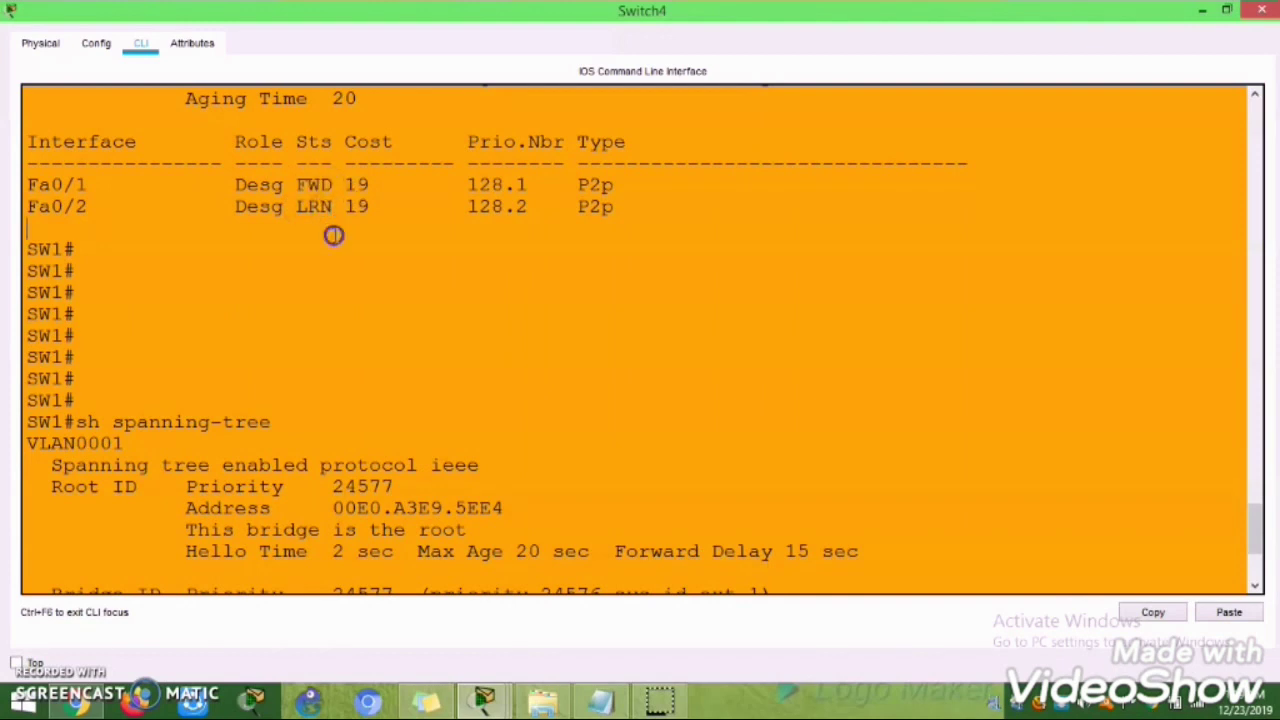
{"action": "left_click", "coordinate": [402, 328]}
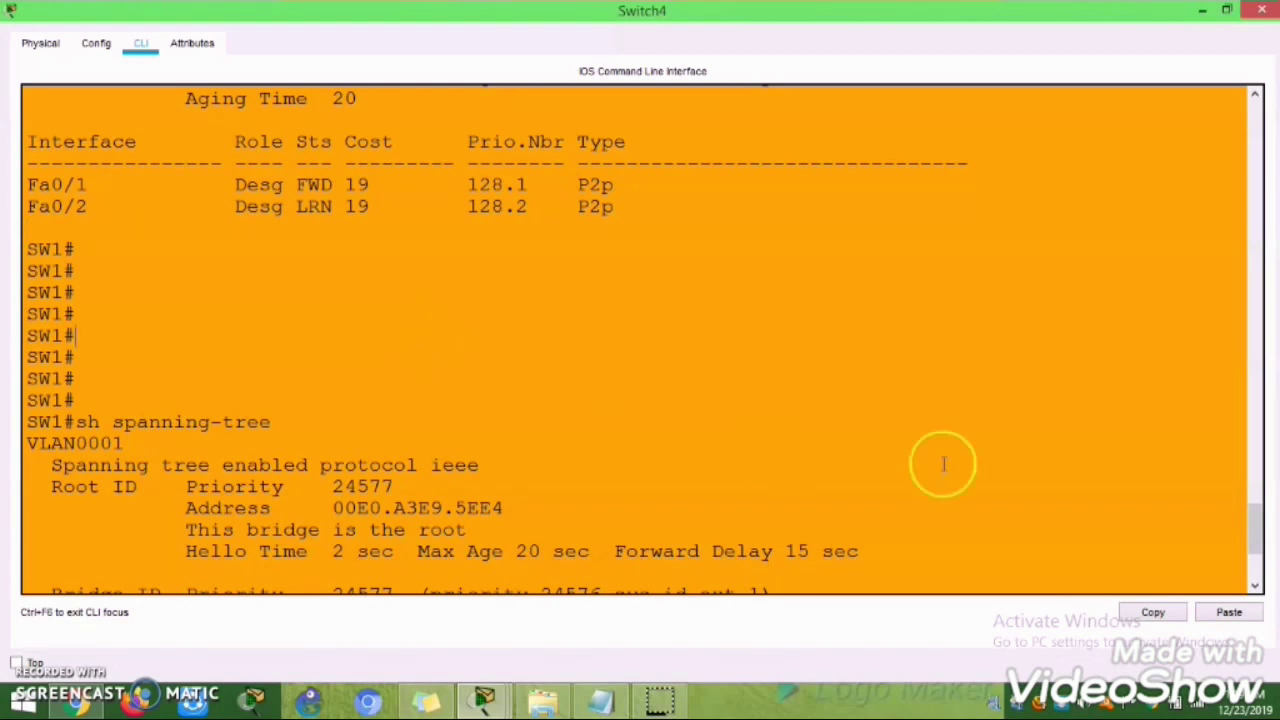
{"action": "left_click", "coordinate": [1248, 563]}
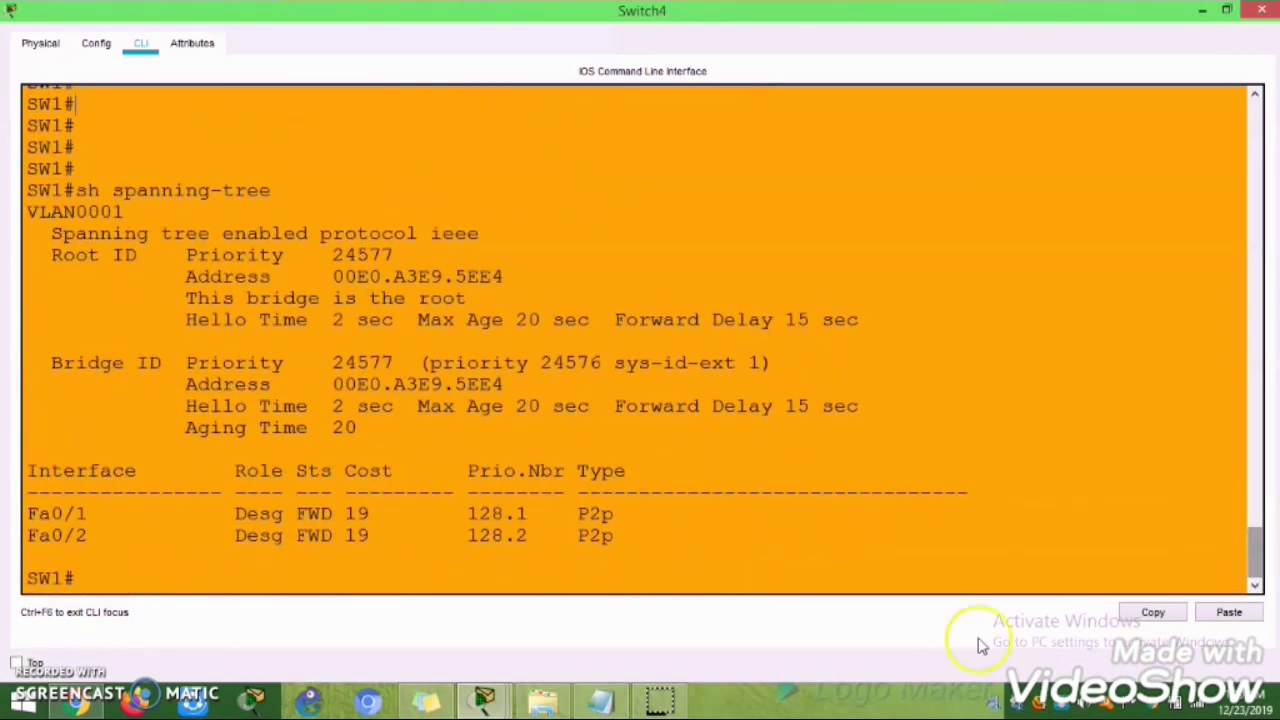
{"action": "left_click", "coordinate": [659, 703]}
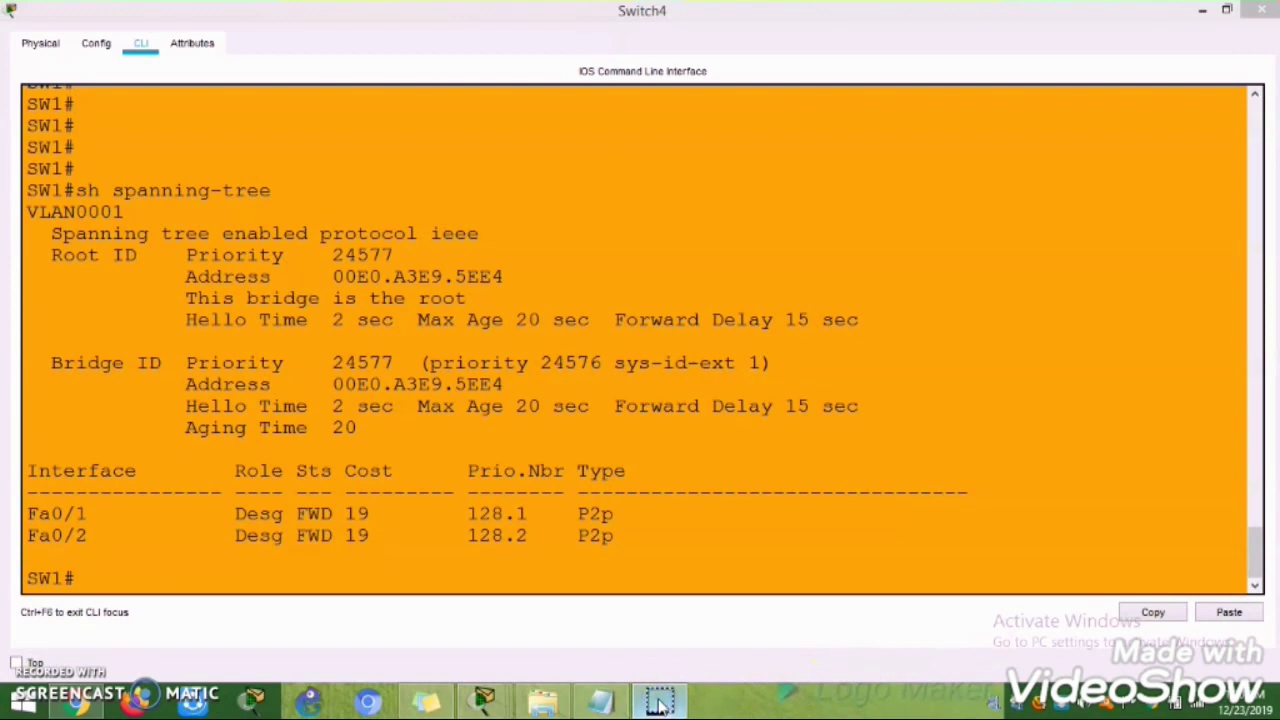